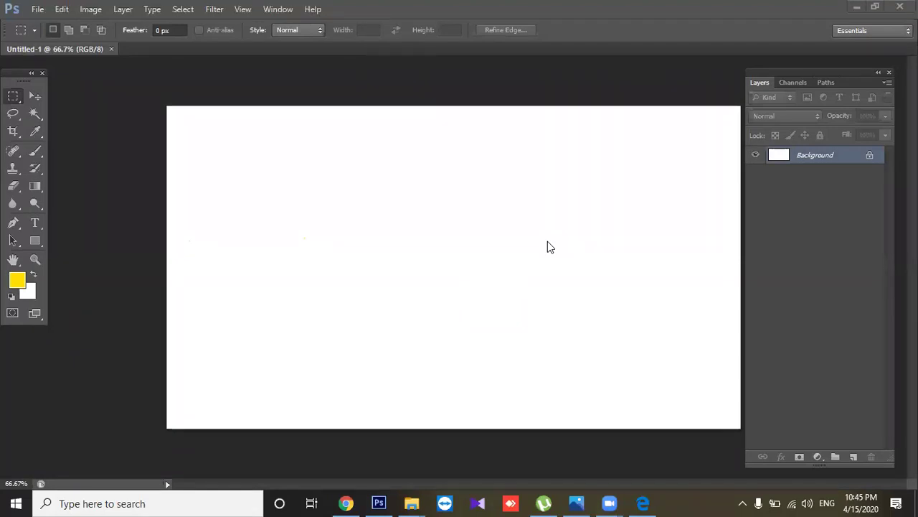
Switch from Photoshop's blank Untitled-1 canvas to the browser's YouTube channel page.
left_click(346, 503)
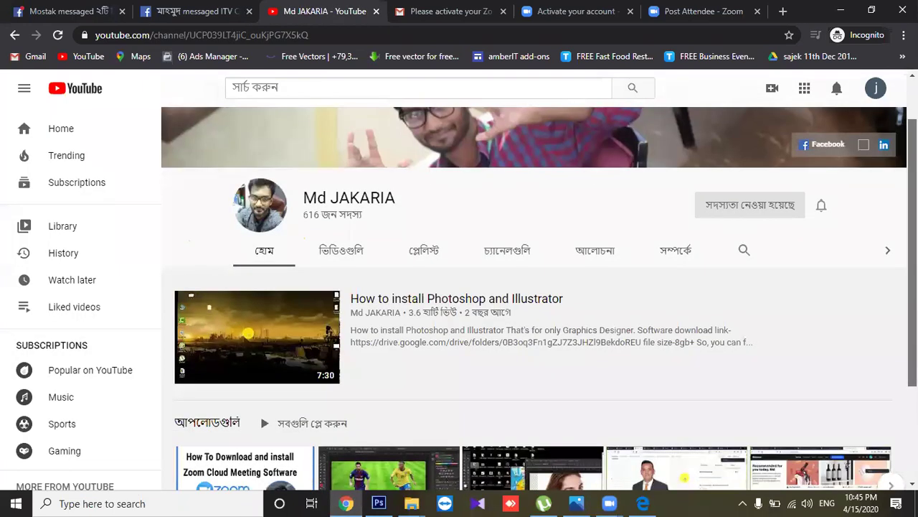
Open and pause the 'How to install Photoshop and Illustrator' video, then follow its drive.google.com description link.
scroll(556, 257, "down", 1)
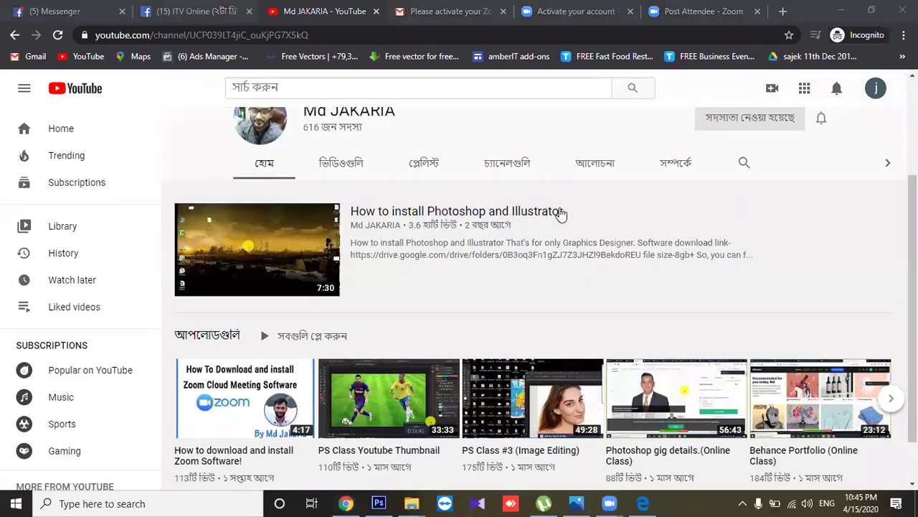
left_click(444, 215)
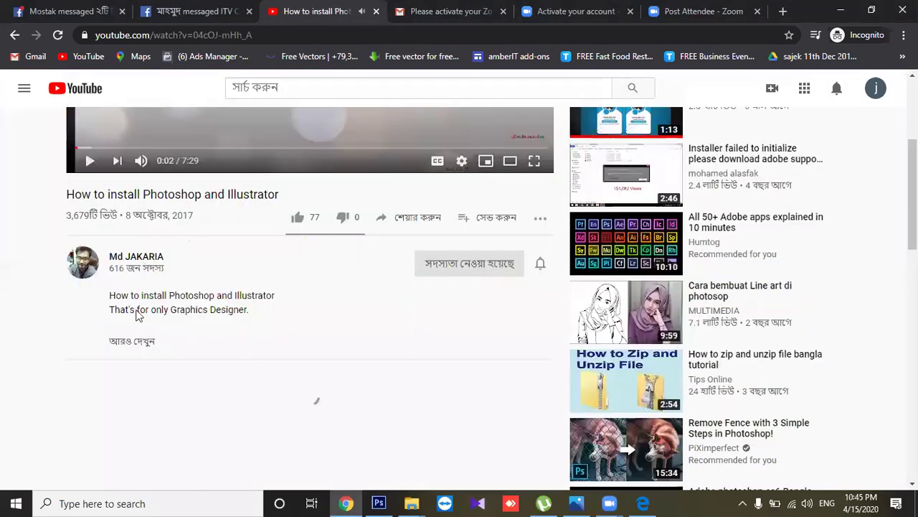
left_click(147, 265)
scroll(144, 287, "down", 3)
left_click(140, 343)
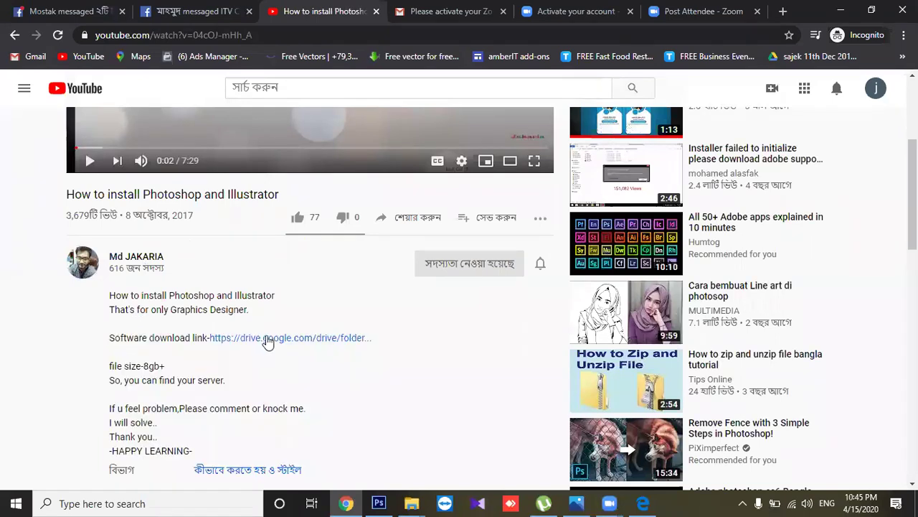
left_click(251, 339)
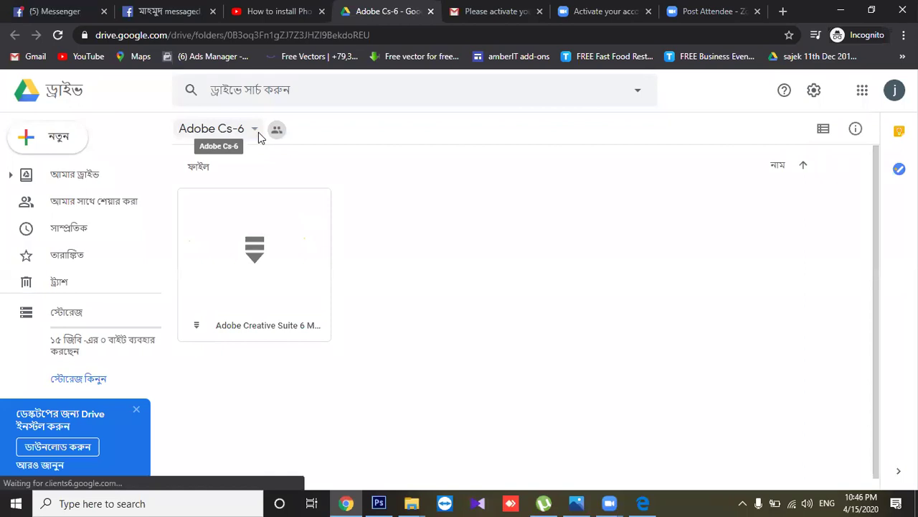
Open the Adobe Cs-6 folder's options, then return to the install video's YouTube tab.
left_click(256, 130)
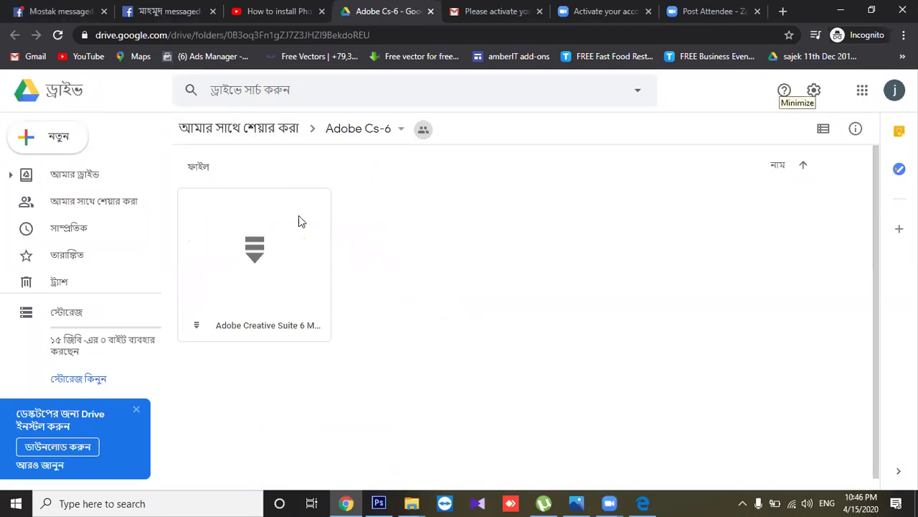
left_click(265, 11)
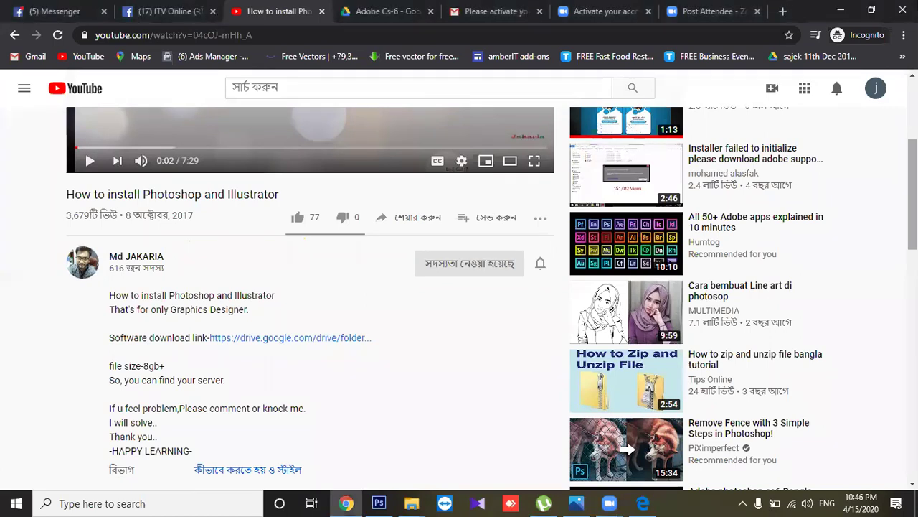
Scroll back up to the paused install video, then switch to the Facebook group tab.
scroll(913, 186, "up", 1)
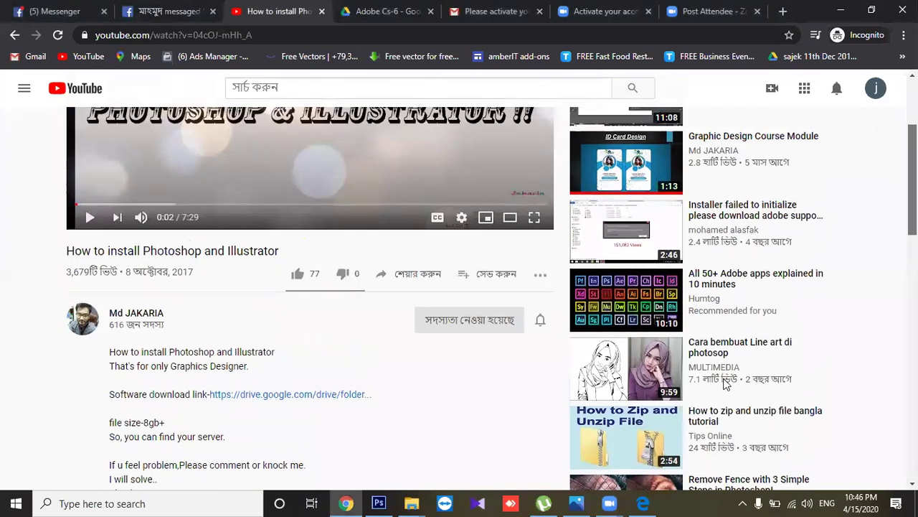
scroll(726, 385, "up", 2)
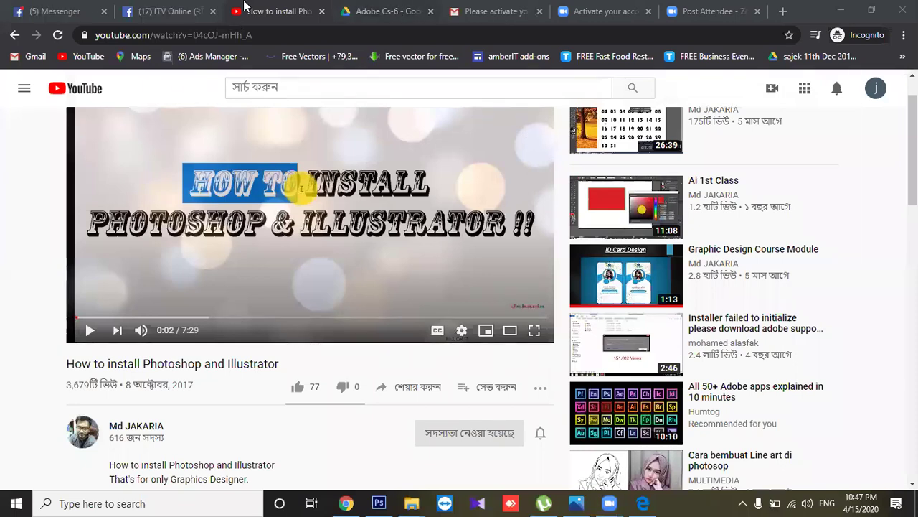
left_click(176, 10)
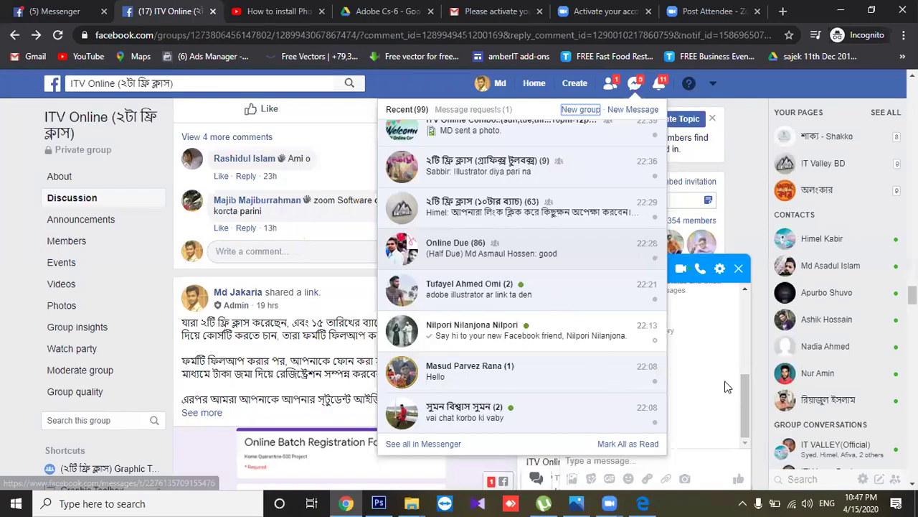
Dismiss the Messenger list, save the Facebook image to the Desktop, and return to Photoshop.
left_click(699, 348)
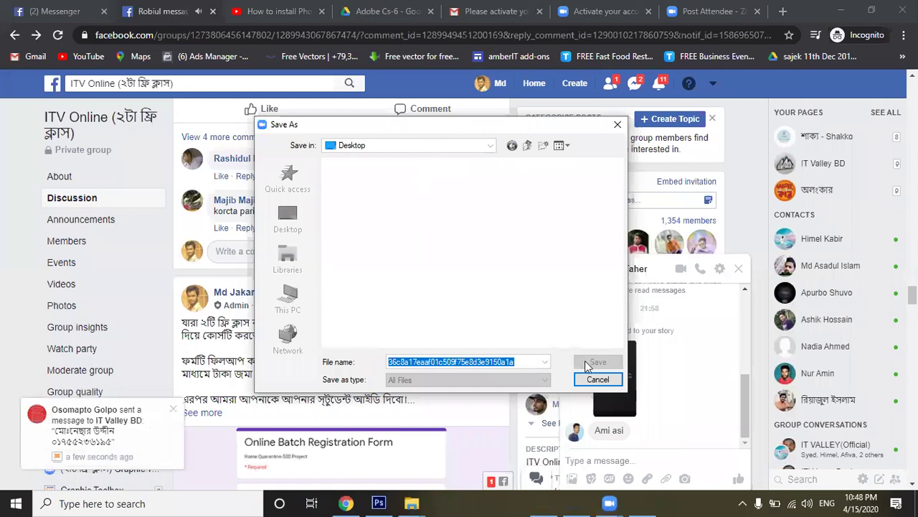
left_click(597, 379)
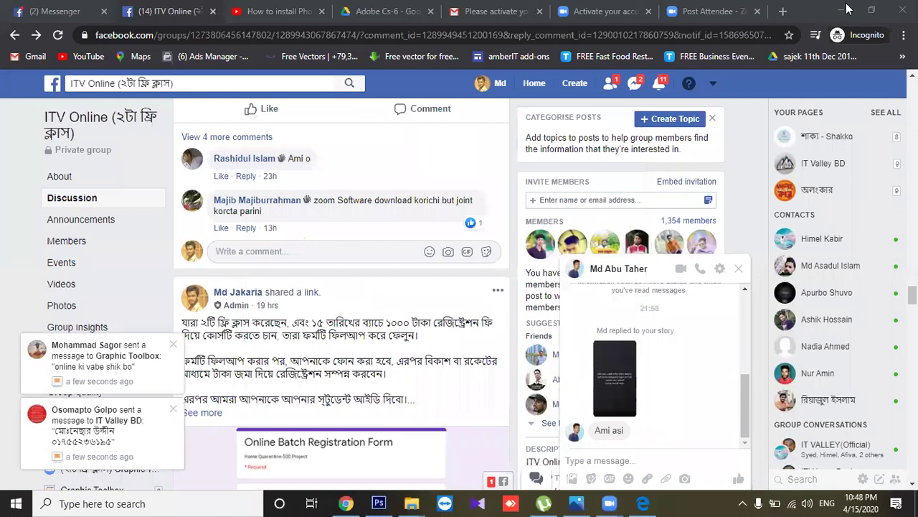
key("alt+Tab")
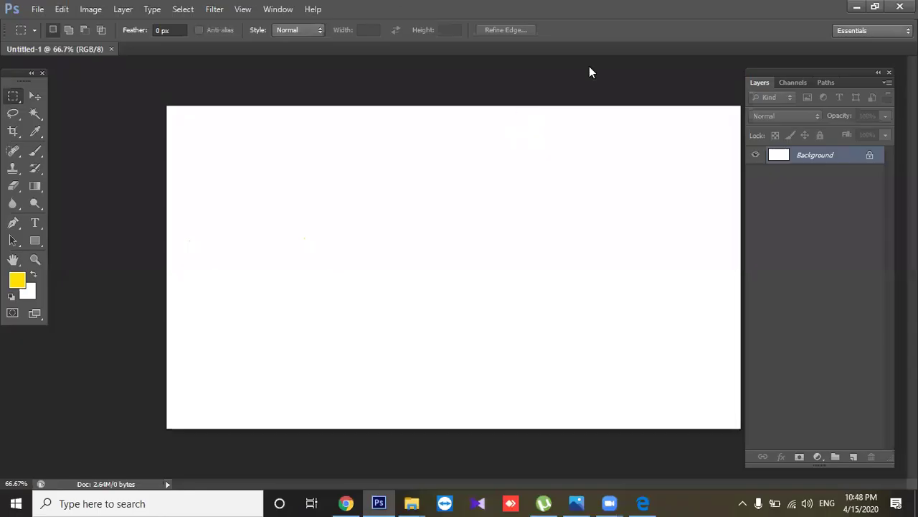
Drag the saved desktop photo of the man on the wall into Photoshop, close it, and return to Facebook.
key("super+Down")
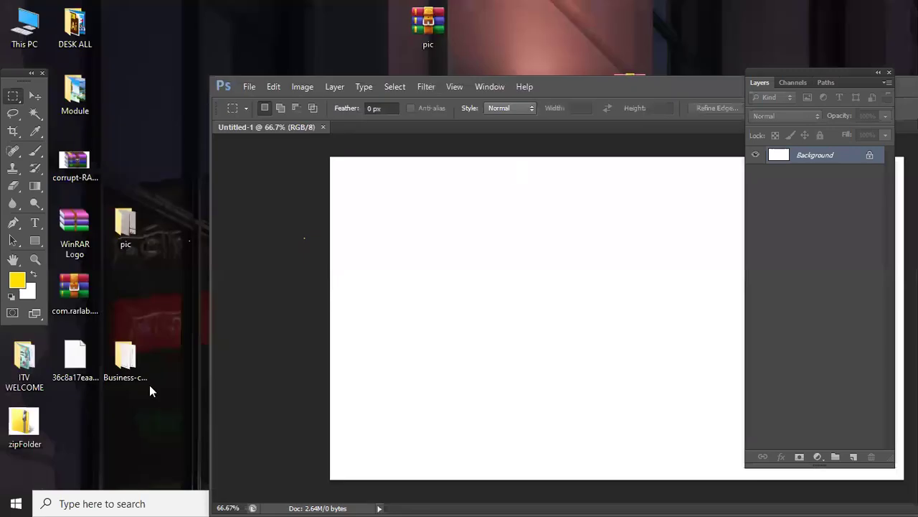
left_click(73, 363)
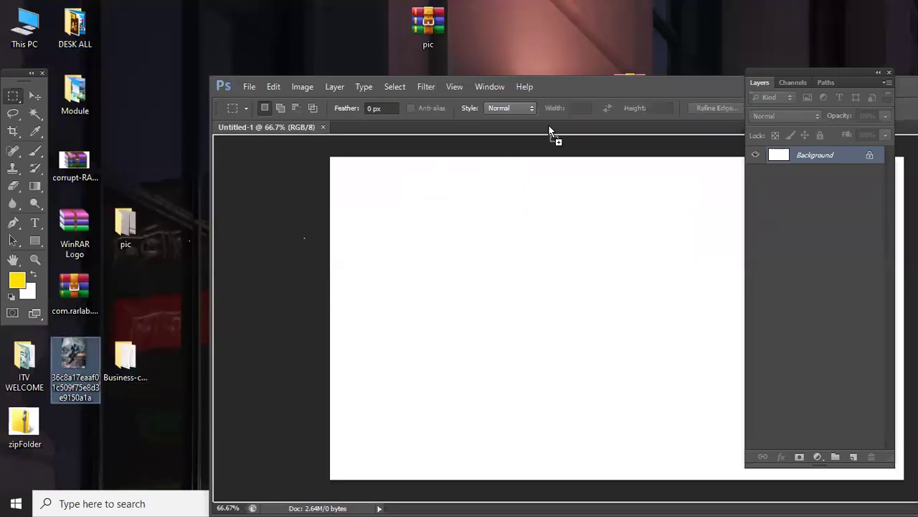
left_click(613, 95)
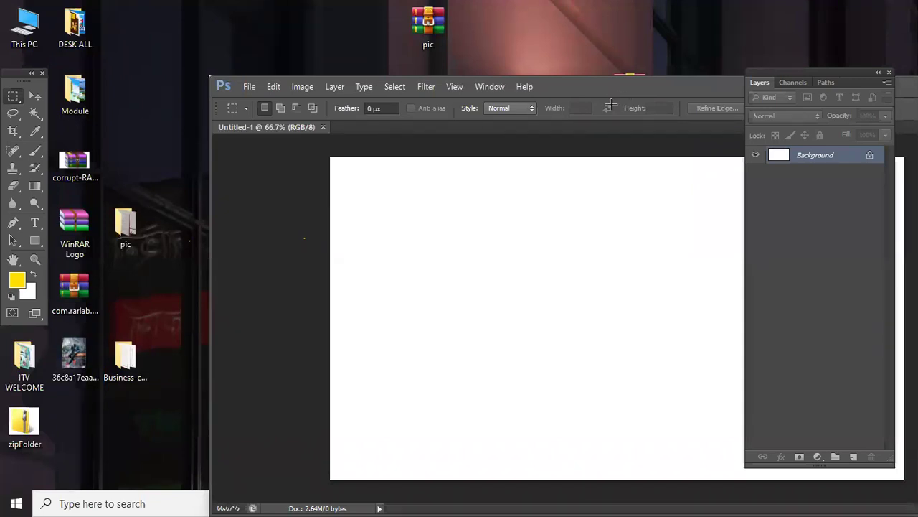
left_click_drag(610, 106, 226, 318)
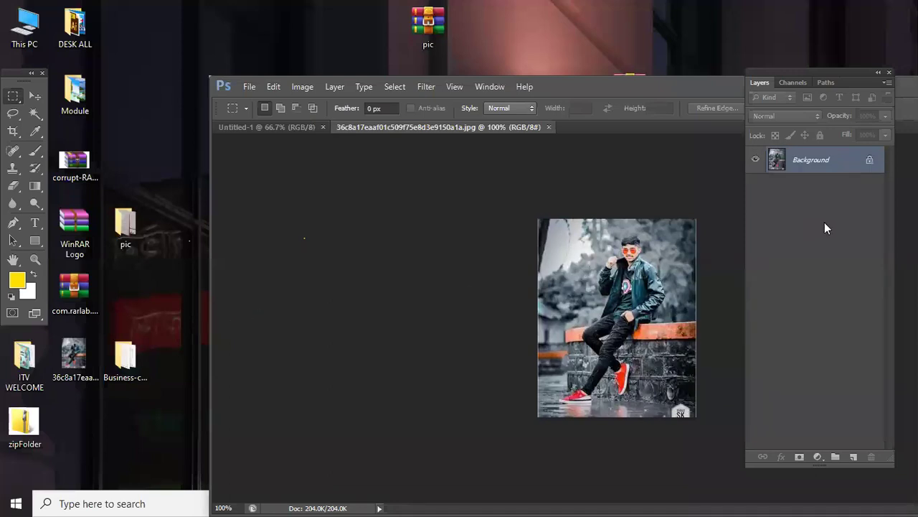
left_click(549, 127)
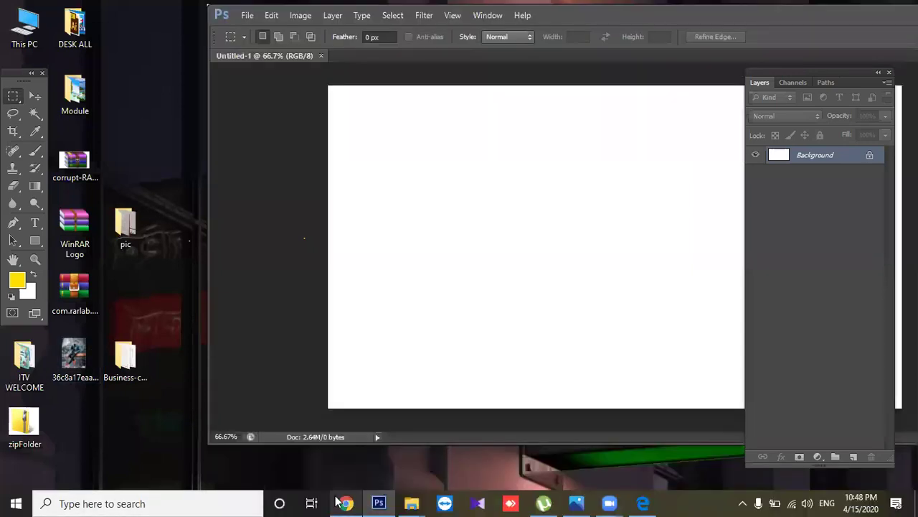
left_click(344, 502)
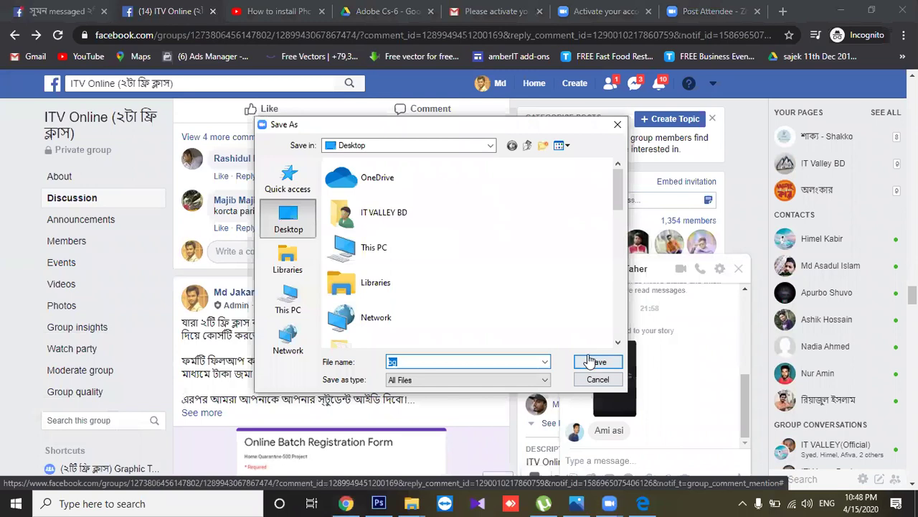
Save the Facebook photo as bg.jpg on the Desktop and drag it into Photoshop.
left_click(589, 361)
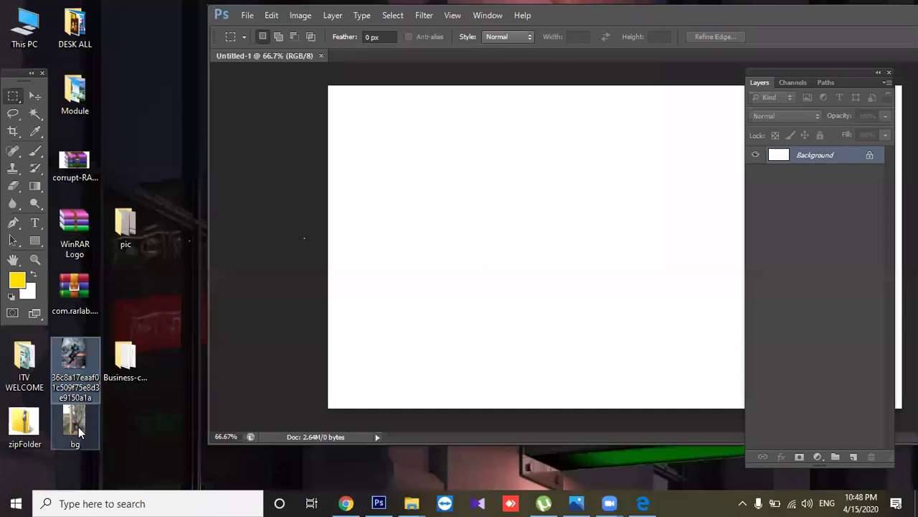
left_click_drag(79, 431, 836, 293)
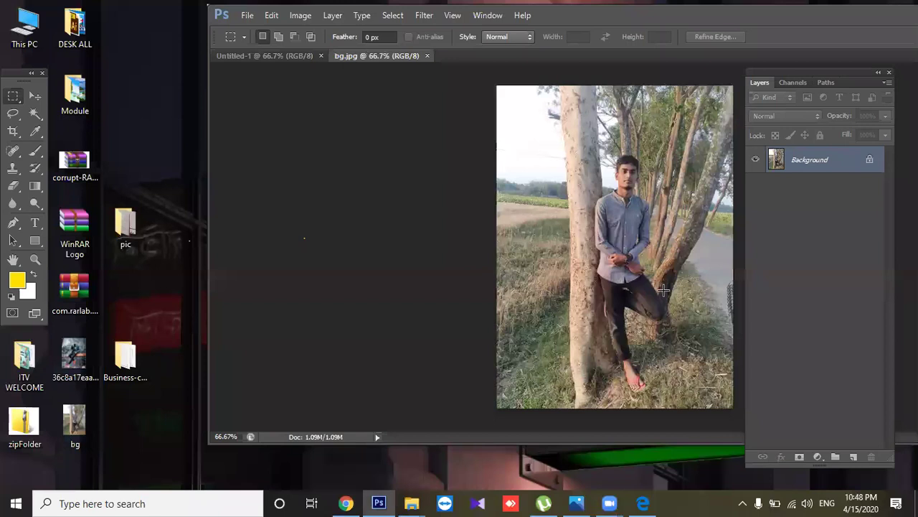
Maximize Photoshop with bg.jpg showing, then switch back to the browser.
double_click(522, 6)
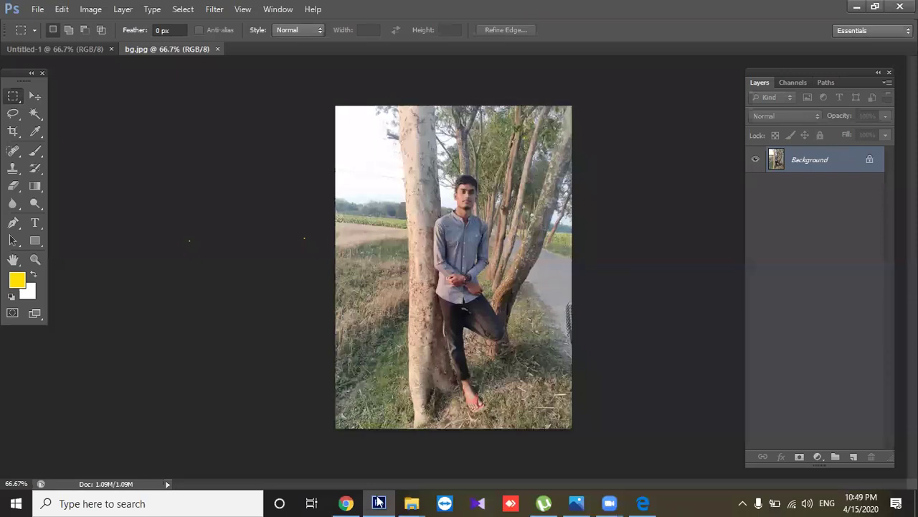
left_click(359, 502)
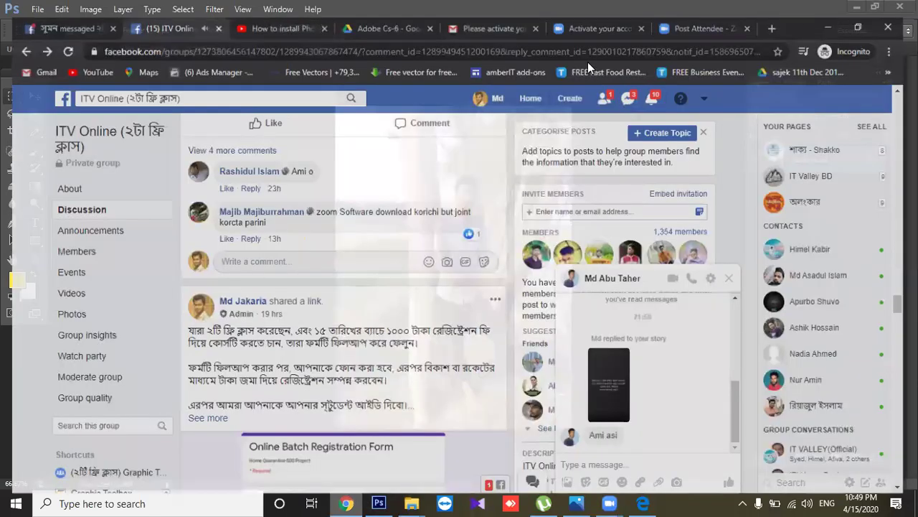
Search Google for 'priyanka' in a new tab and show the image results.
key("ctrl+t")
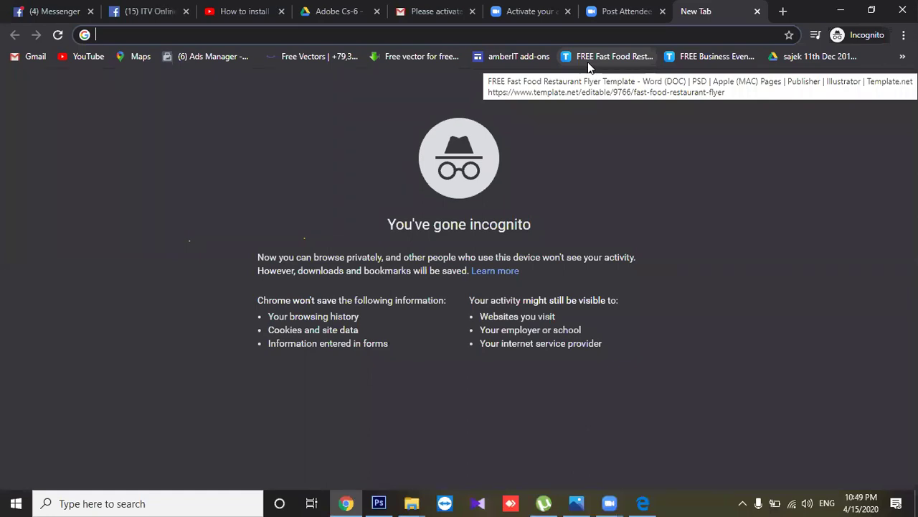
type("priya")
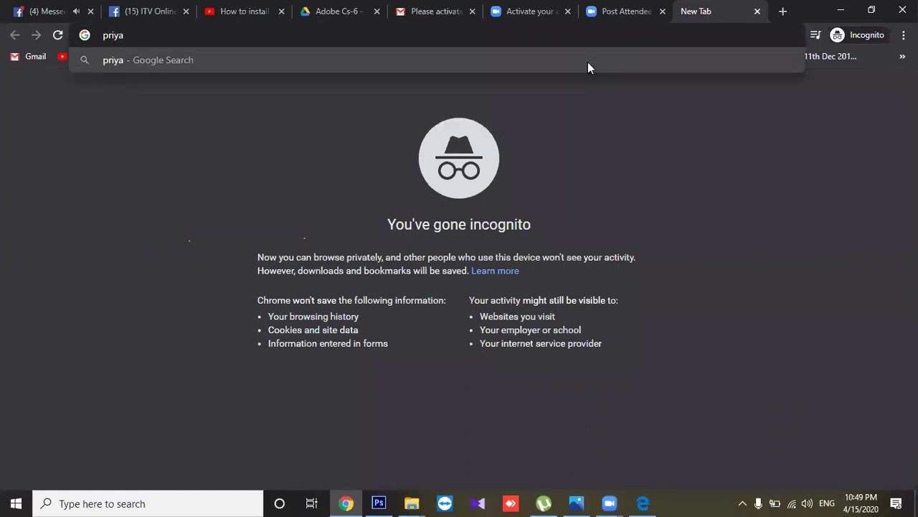
type("nka")
key("Return")
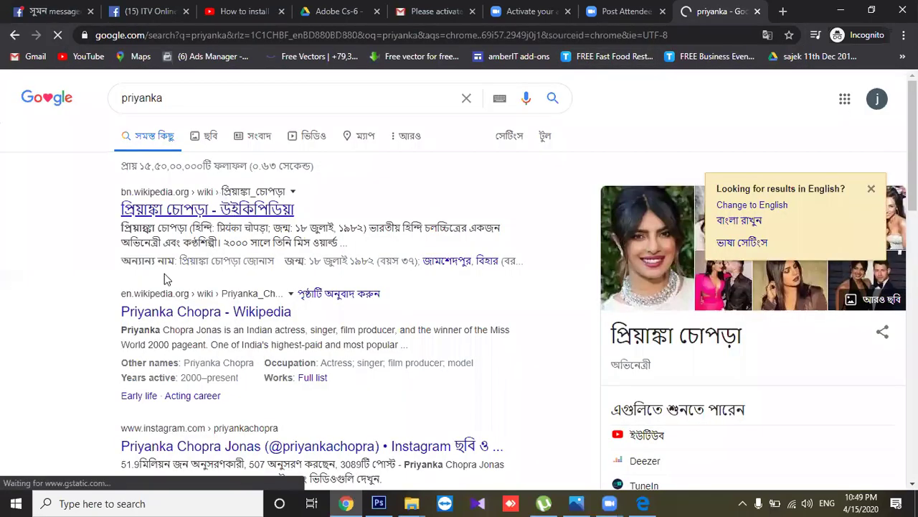
left_click(211, 137)
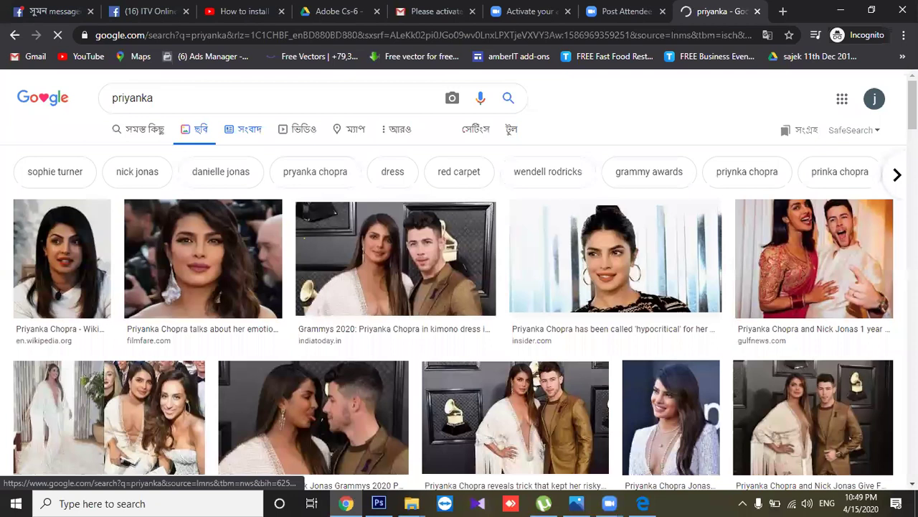
Scroll the results and preview the South China Morning Post ivory saree photo.
scroll(459, 287, "down", 6)
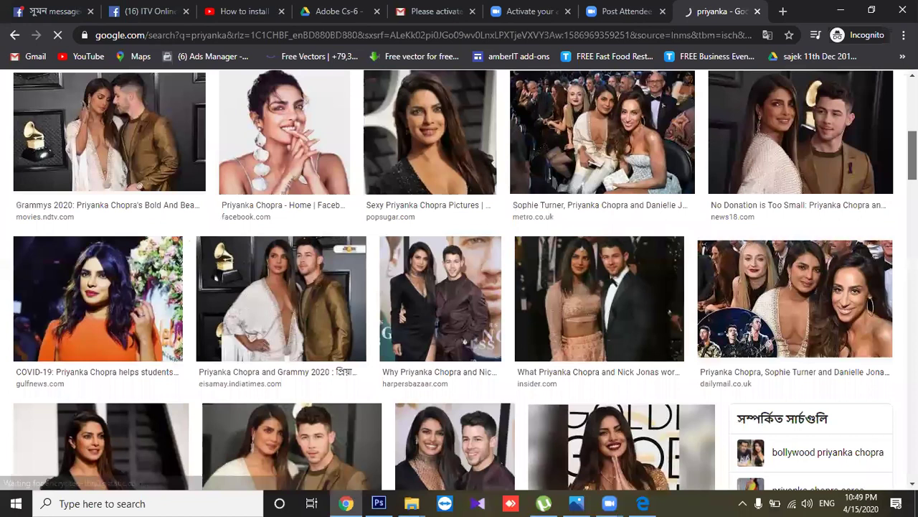
scroll(459, 287, "down", 7)
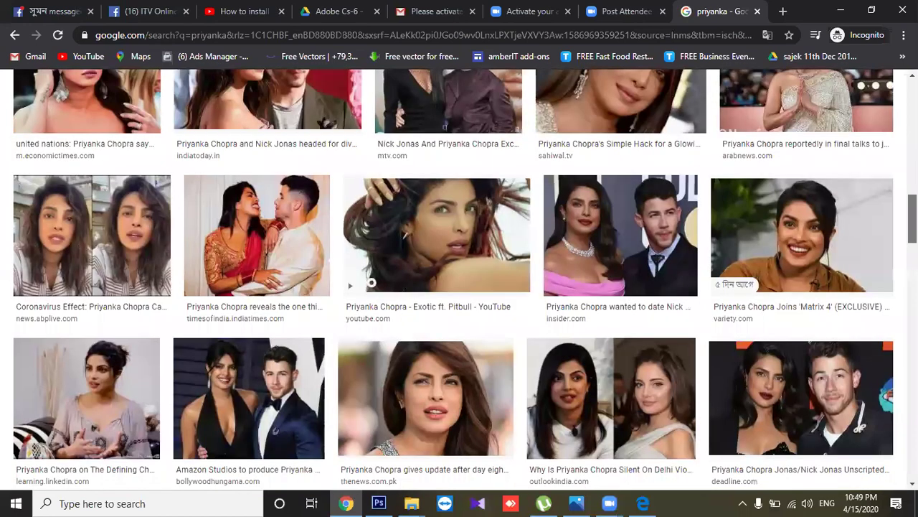
scroll(459, 287, "down", 5)
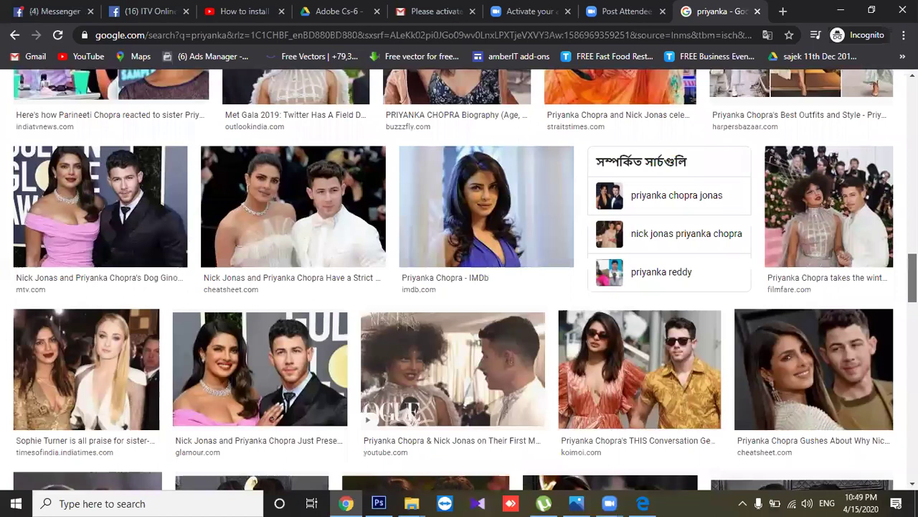
scroll(674, 287, "down", 5)
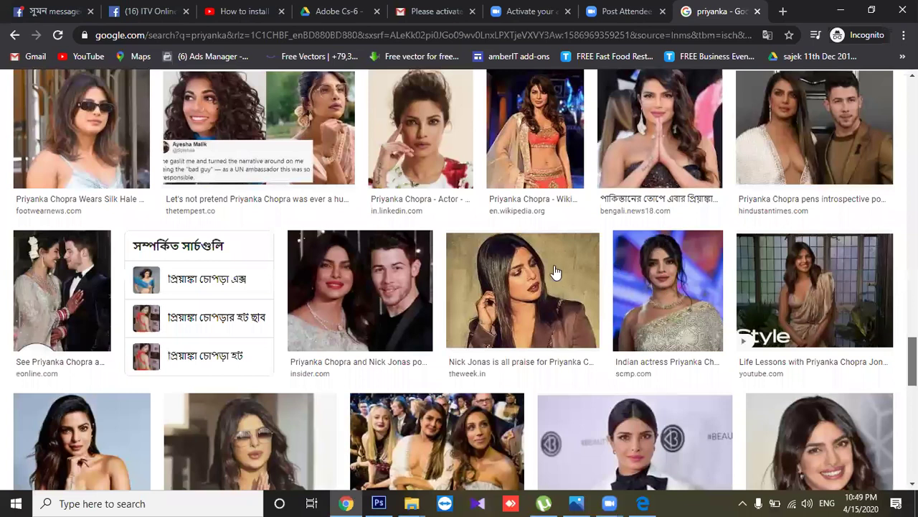
left_click(668, 287)
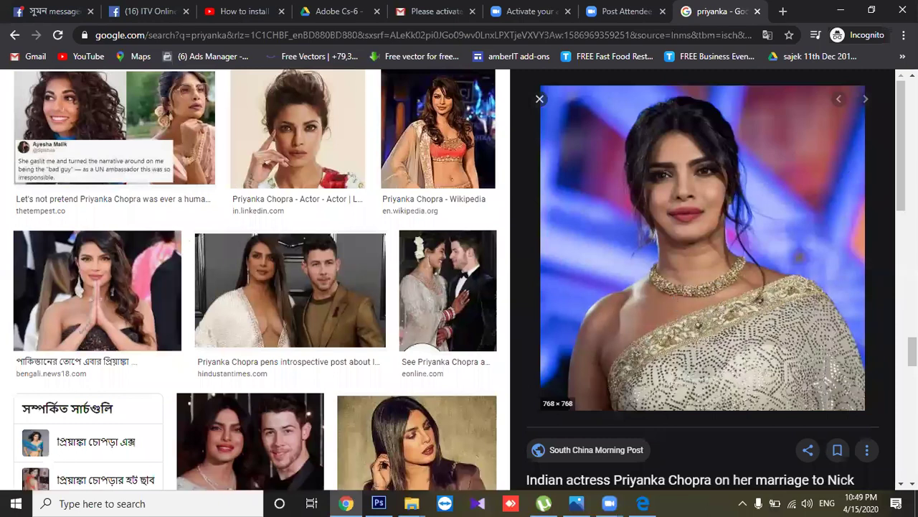
Step to the next saree preview and open the related full-length Getty Images photo.
scroll(703, 244, "down", 2)
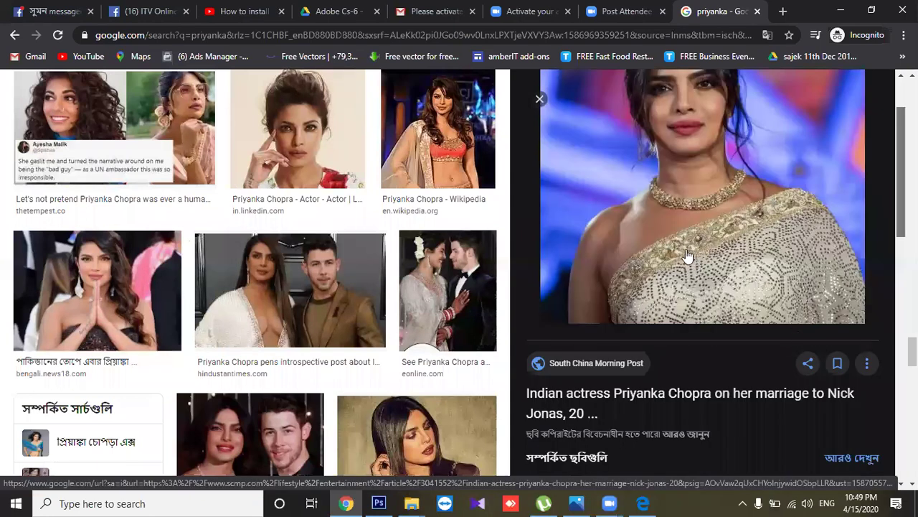
key("Right")
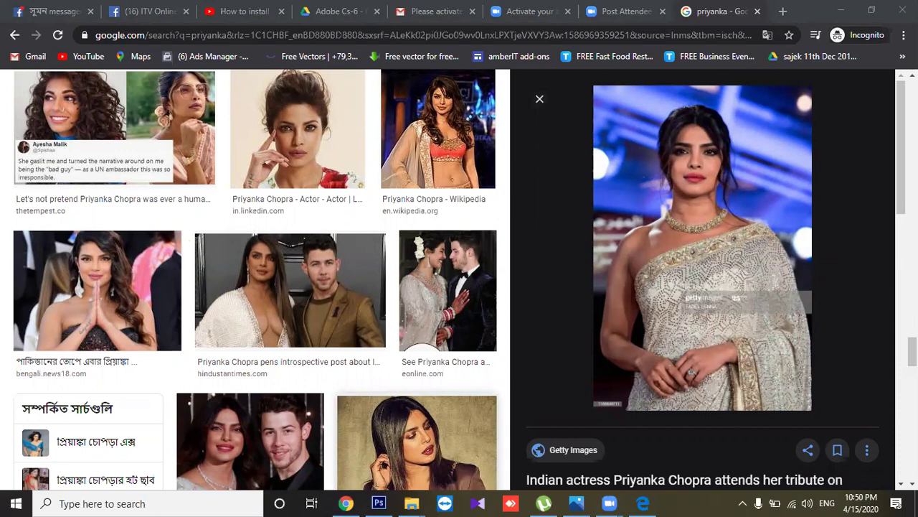
scroll(846, 276, "down", 5)
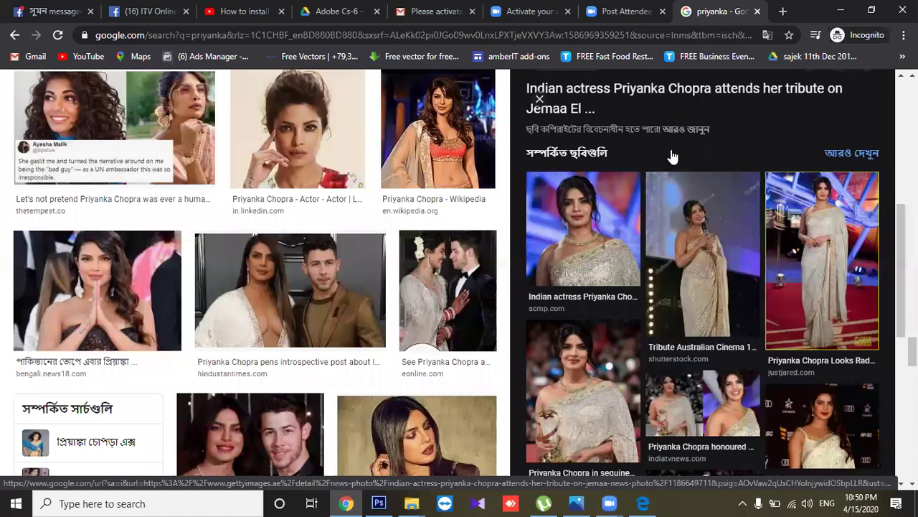
left_click(736, 258)
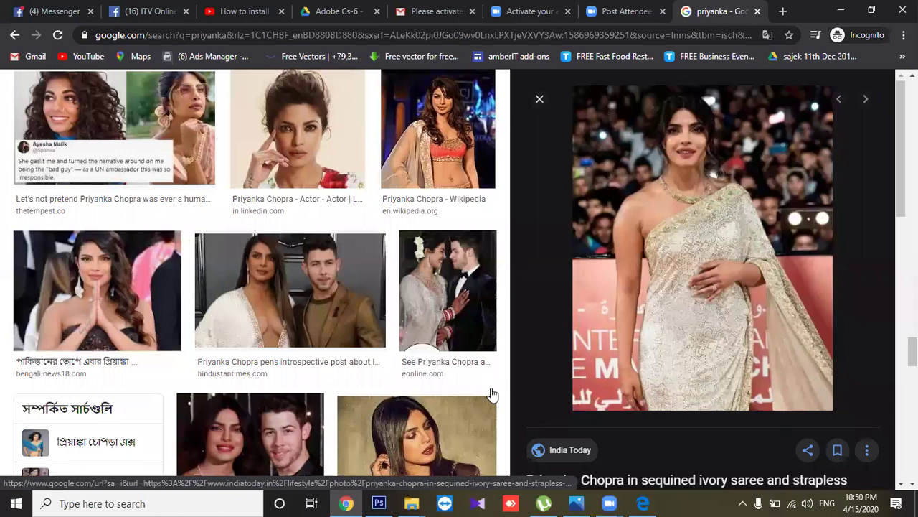
Duplicate the tree photo twice, creating Layer 1 and Layer 1 copy above the Background.
key("alt+Tab")
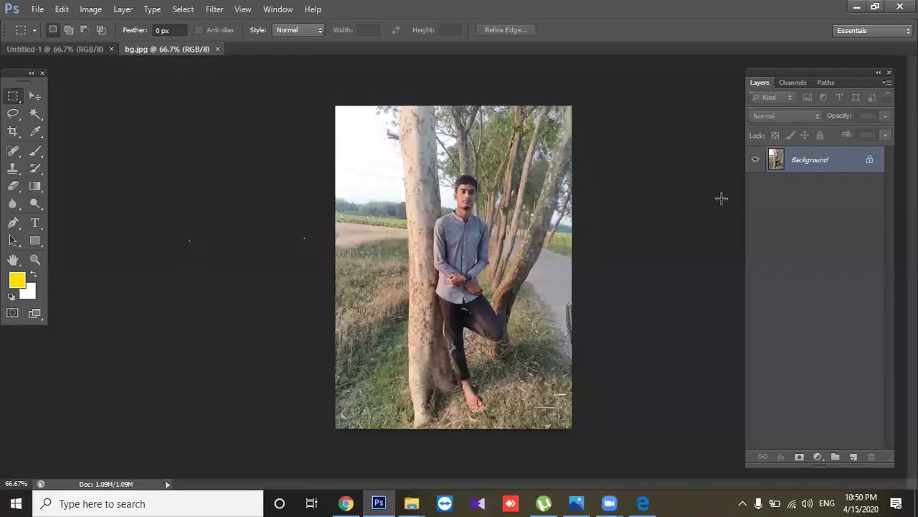
key("ctrl+j")
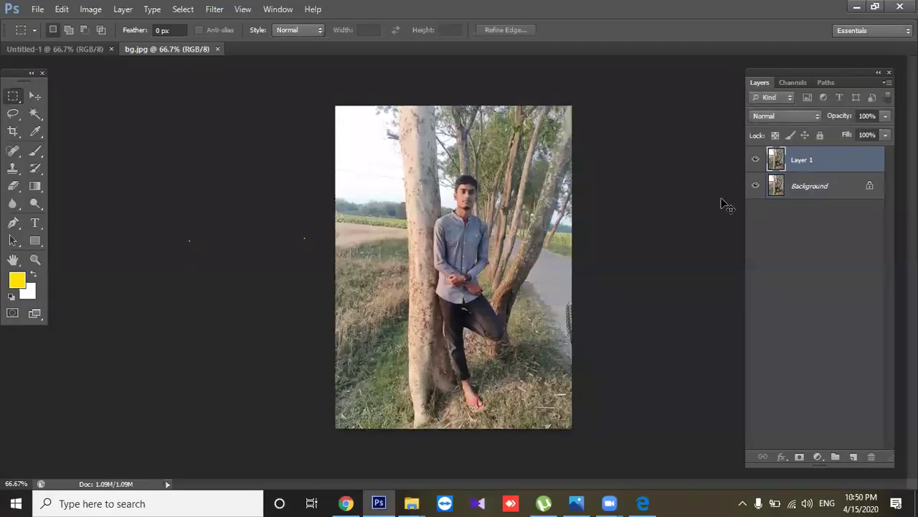
left_click(34, 96)
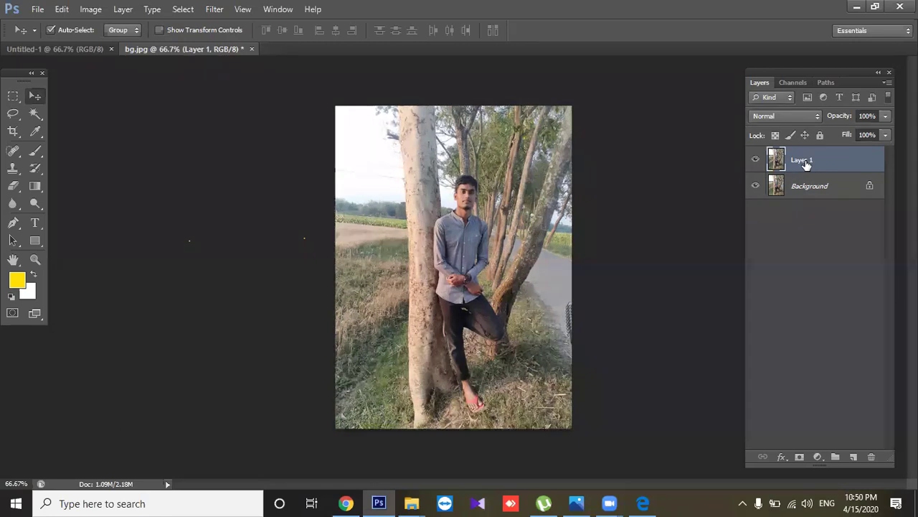
key("ctrl+j")
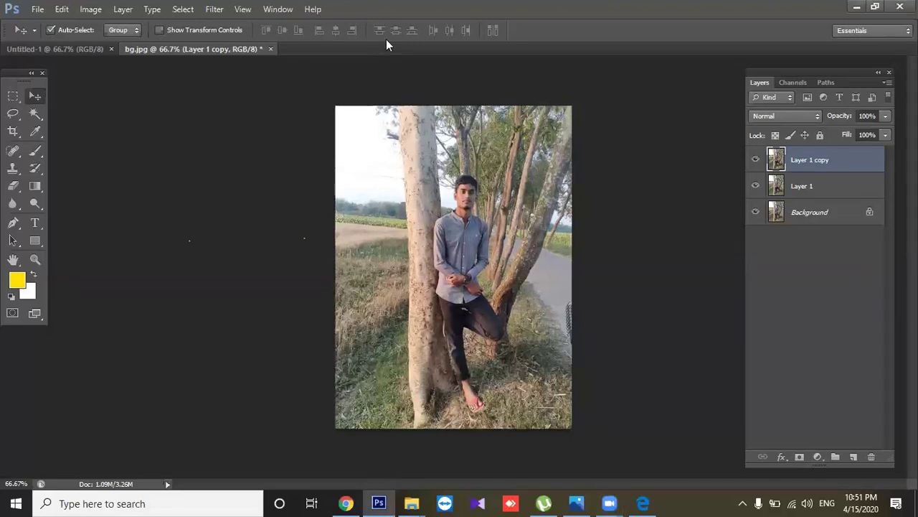
Create a third duplicate of the photo, Layer 1 copy 2.
key("ctrl+plus")
key("ctrl+plus")
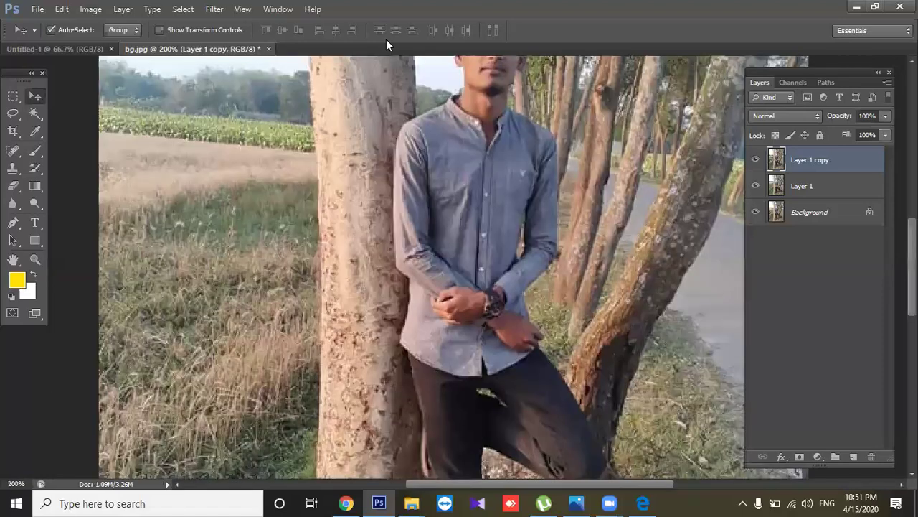
key("ctrl+minus")
key("ctrl+minus")
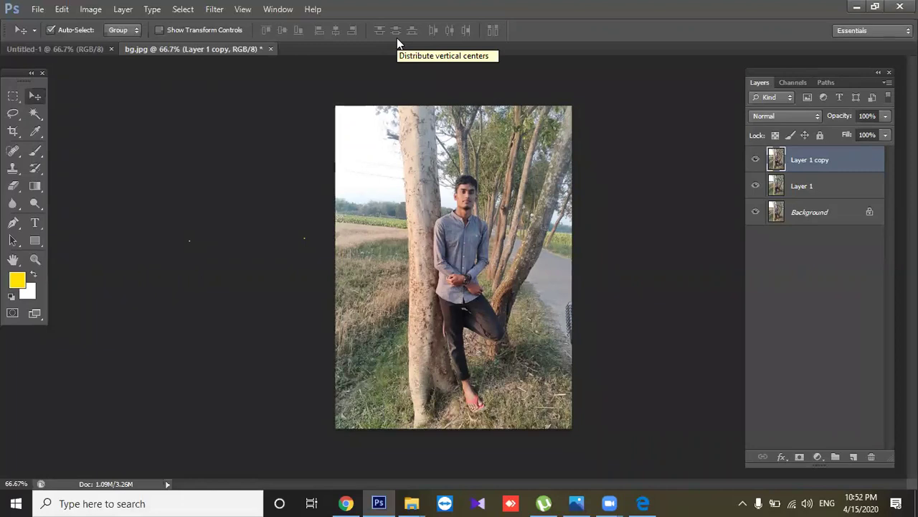
key("ctrl+j")
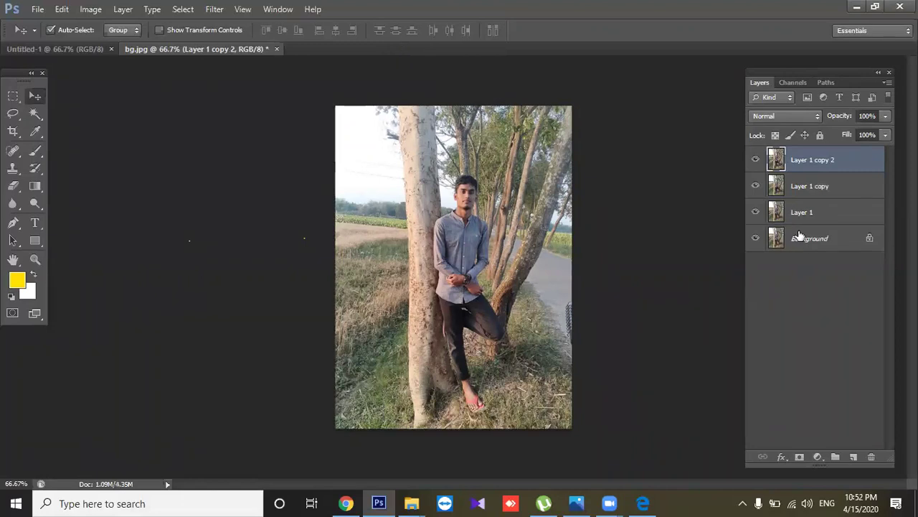
Hide Layer 1 copy, Layer 1 and Background, and nudge the top copy's photo.
left_click_drag(755, 238, 756, 185)
left_click(639, 201)
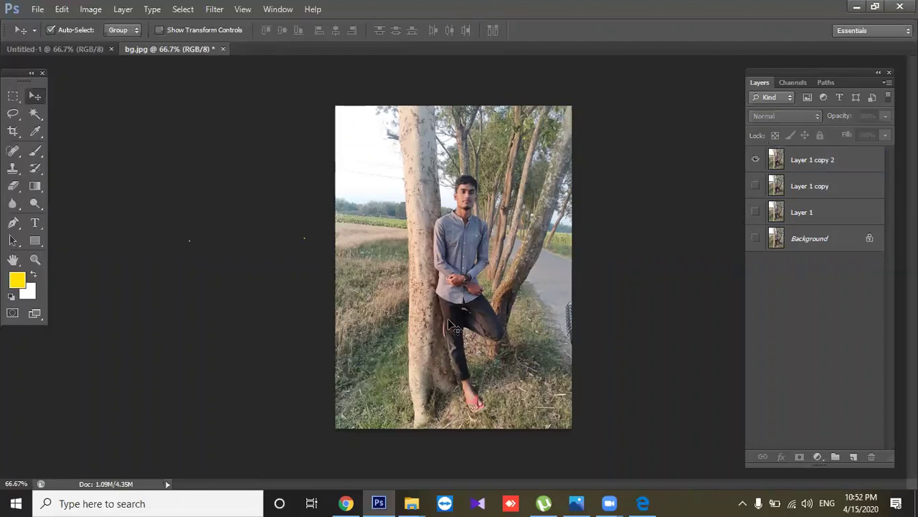
mouse_move(470, 298)
left_mouse_down()
mouse_move(461, 310)
mouse_move(446, 295)
left_mouse_up()
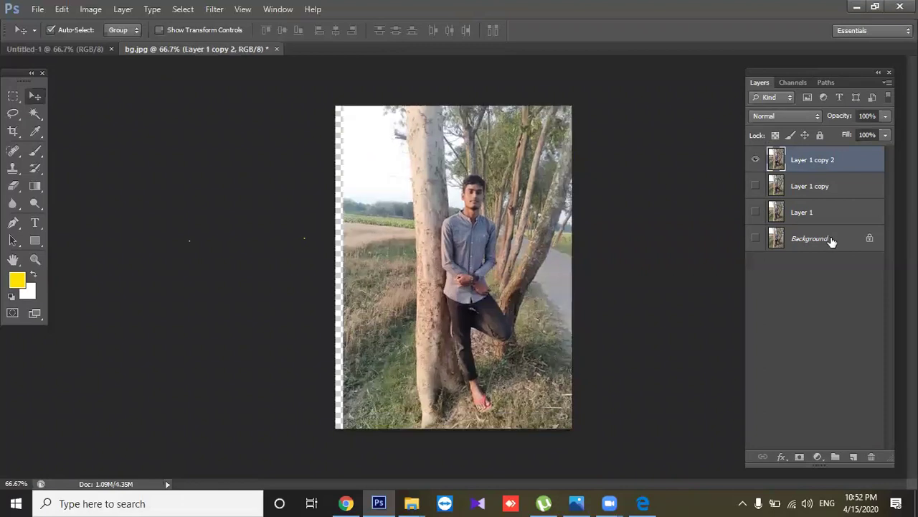
left_click(826, 237)
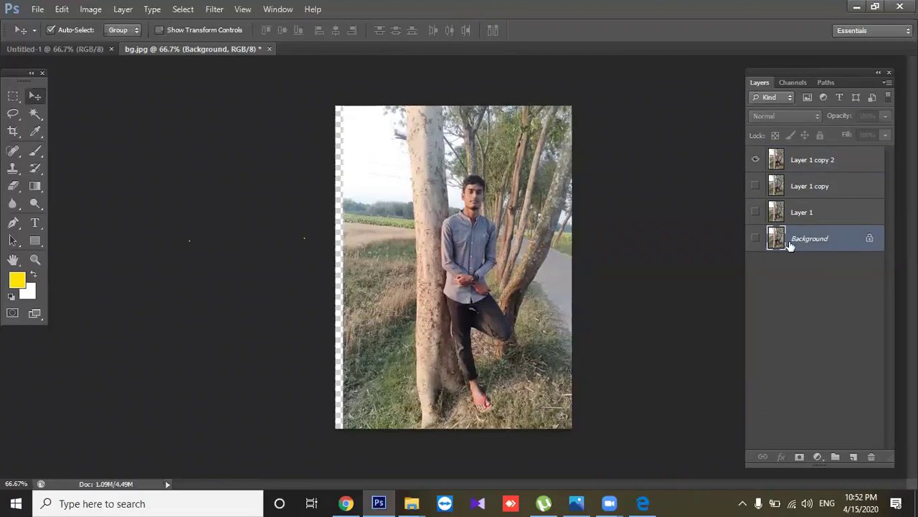
mouse_move(494, 249)
left_mouse_down()
mouse_move(504, 248)
mouse_move(489, 248)
left_mouse_up()
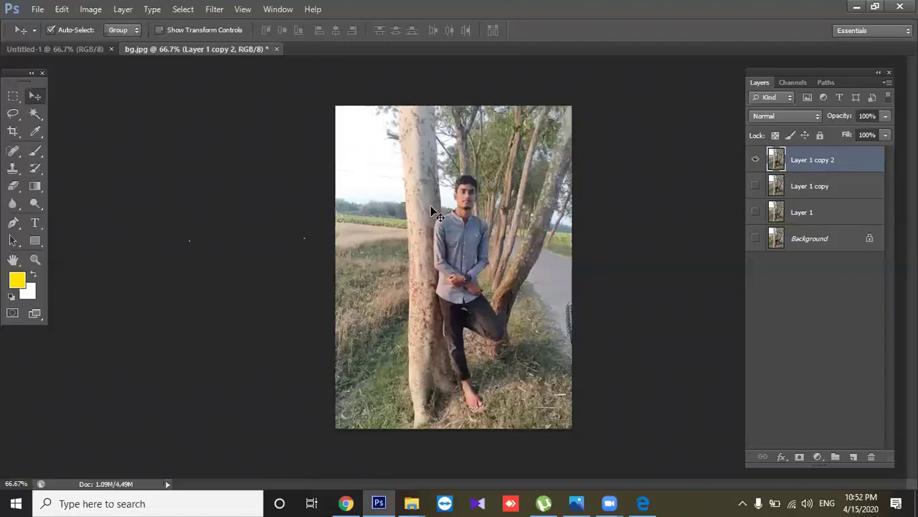
Apply Auto Contrast to Layer 1 copy 2 and view the photo at 100%.
left_click(86, 10)
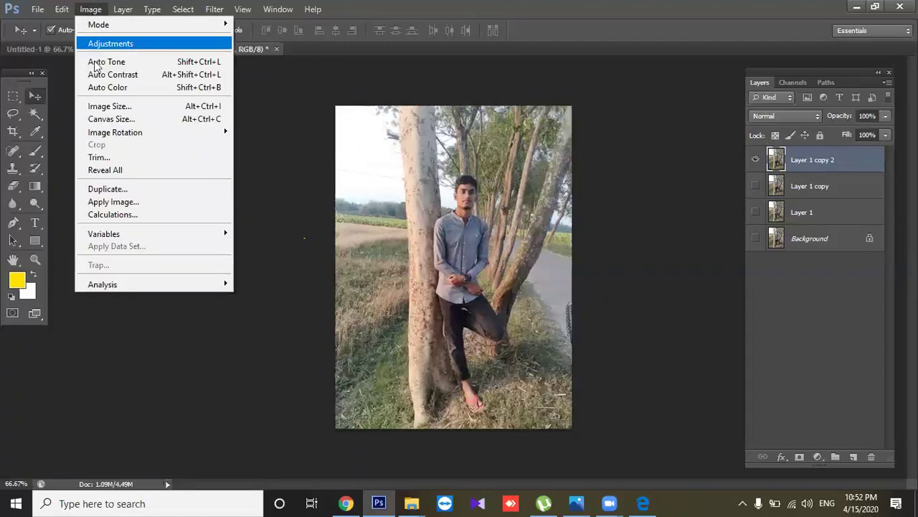
left_click(175, 74)
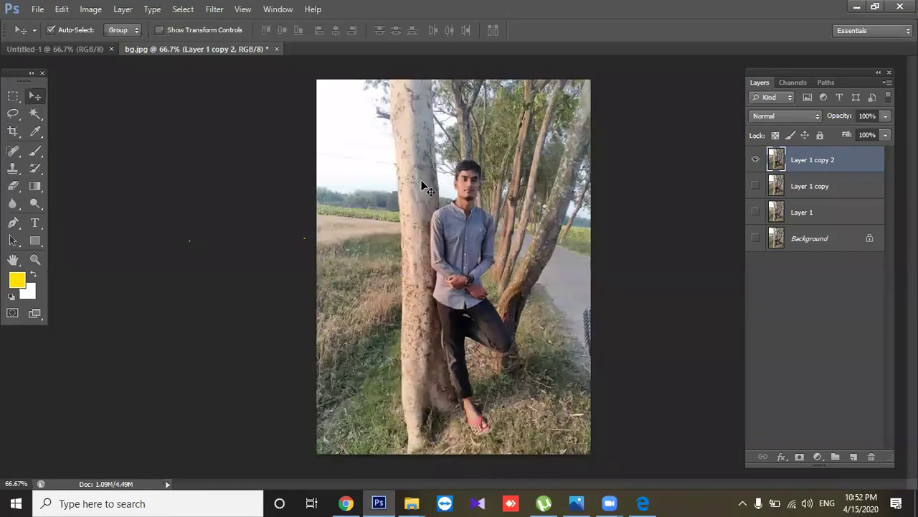
key("ctrl+plus")
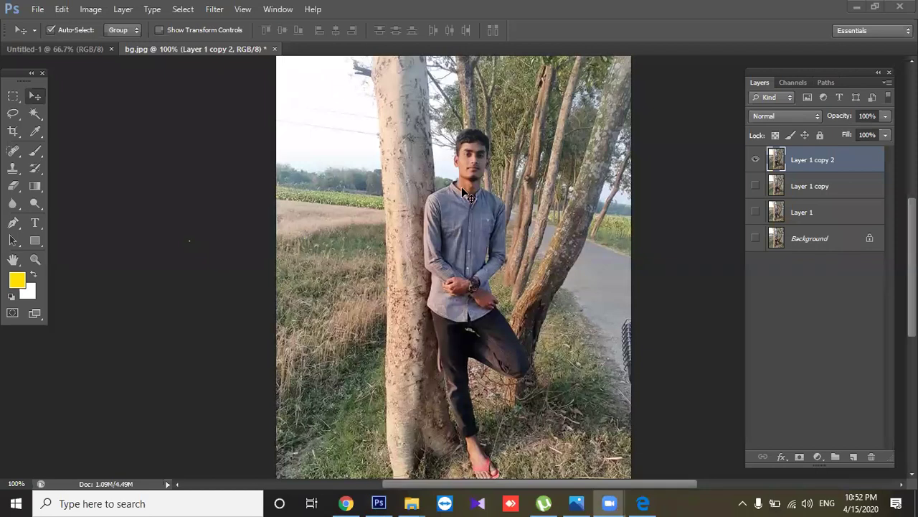
Bring up the Image menu again to reach its adjustments list.
left_click(85, 9)
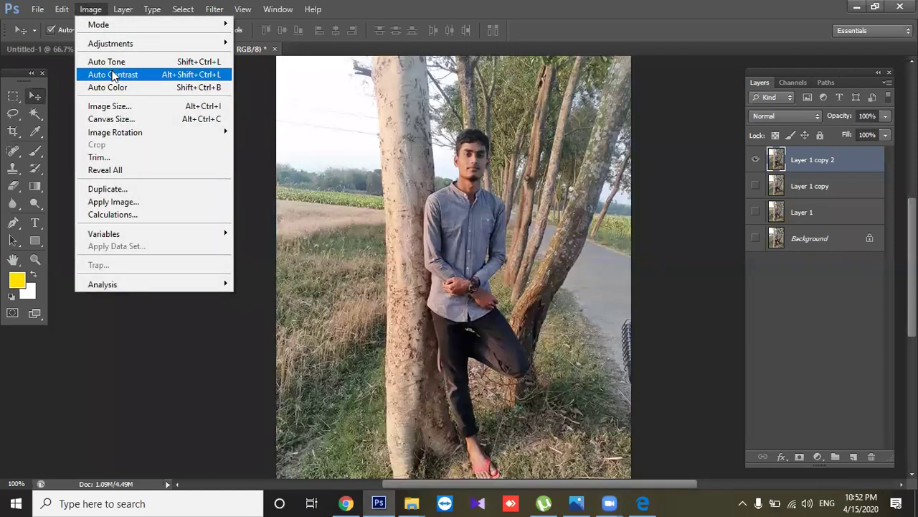
left_click(366, 391)
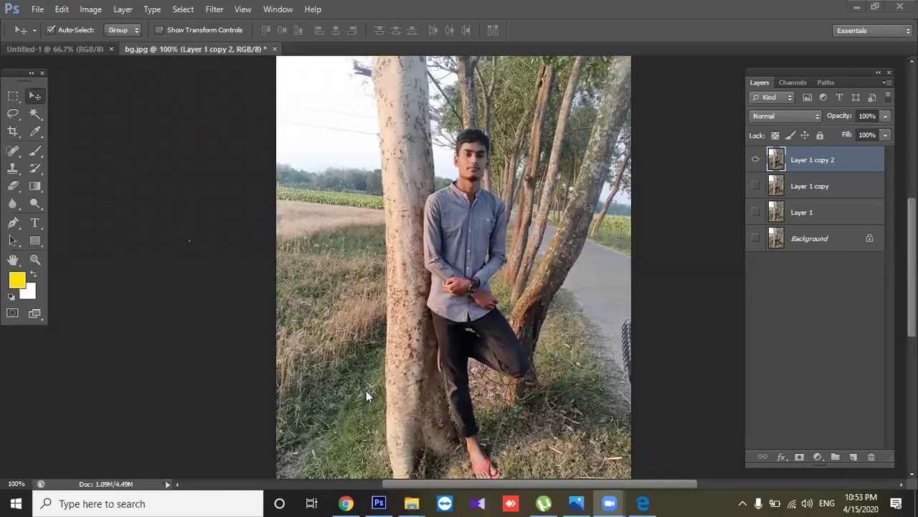
left_click(88, 9)
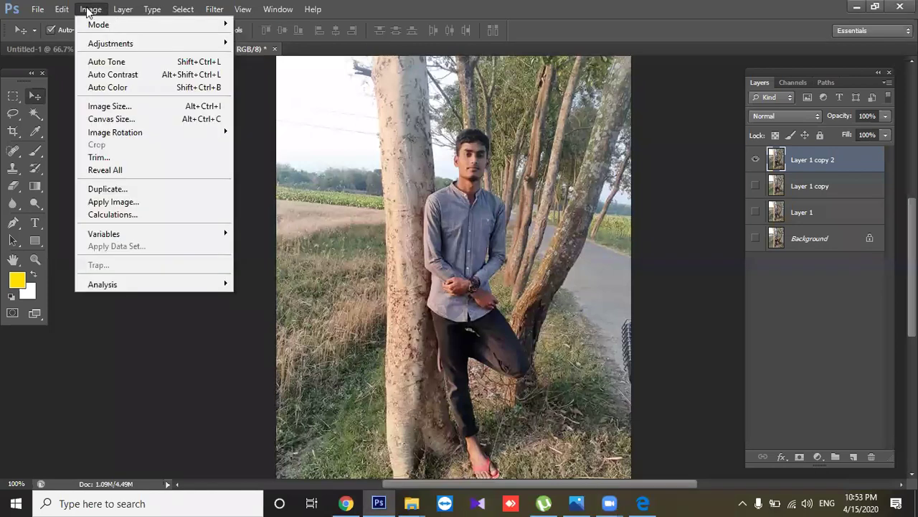
mouse_move(110, 43)
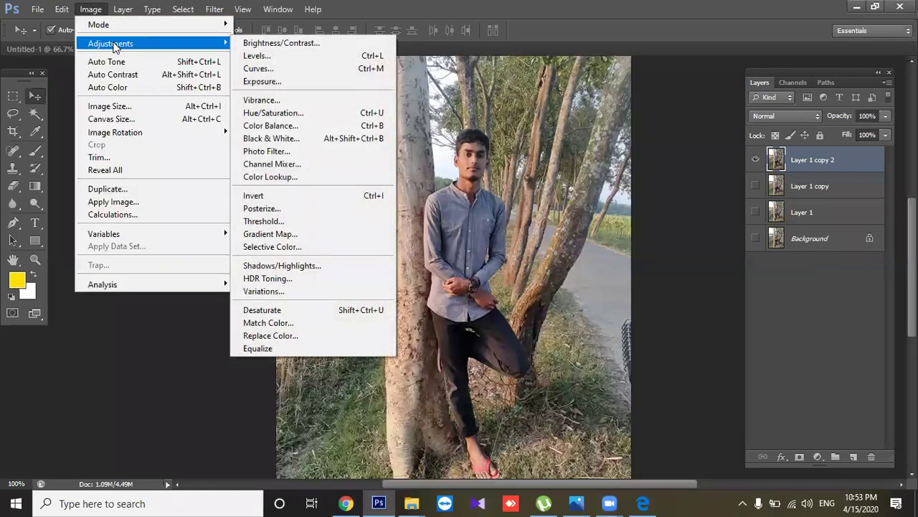
Apply Brightness/Contrast to Layer 1 copy 2 with brightness 15 and contrast 44.
left_click(260, 45)
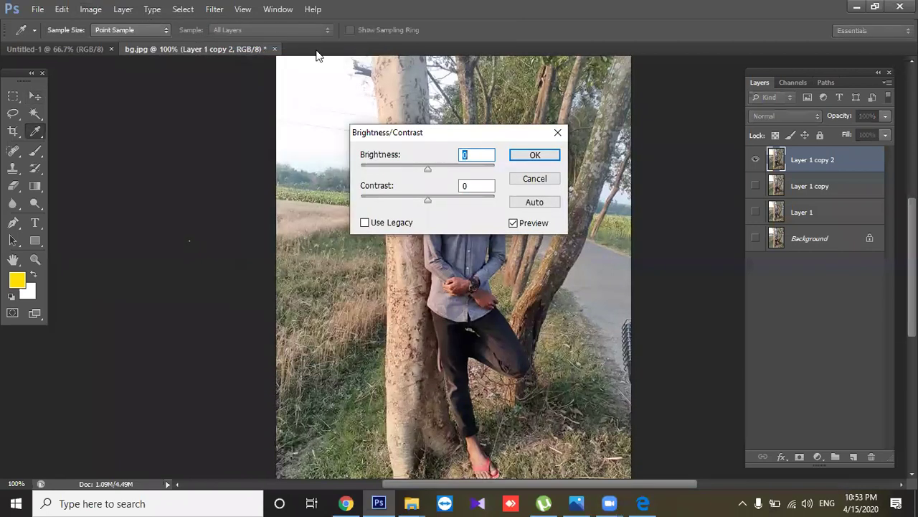
mouse_move(432, 132)
left_mouse_down()
mouse_move(480, 67)
mouse_move(666, 165)
left_mouse_up()
mouse_move(682, 202)
left_mouse_down()
mouse_move(653, 211)
mouse_move(664, 233)
mouse_move(700, 234)
mouse_move(677, 234)
left_mouse_up()
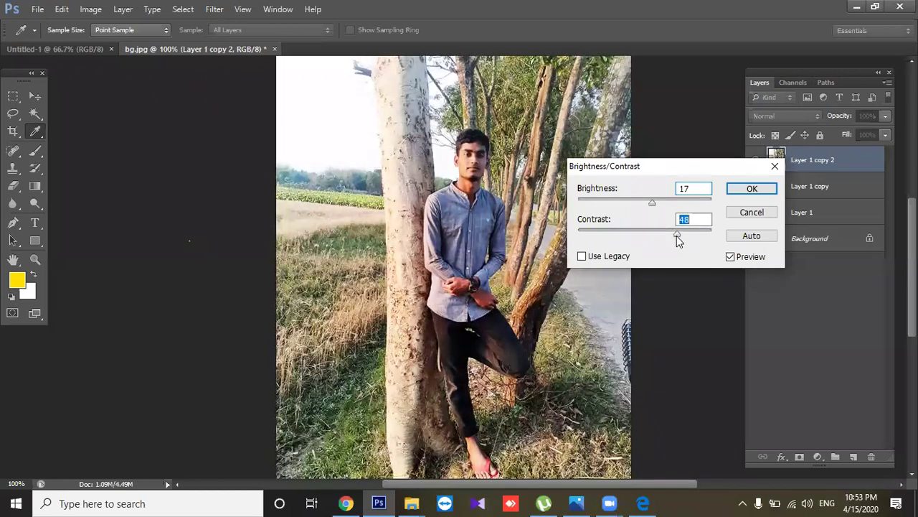
left_click(737, 236)
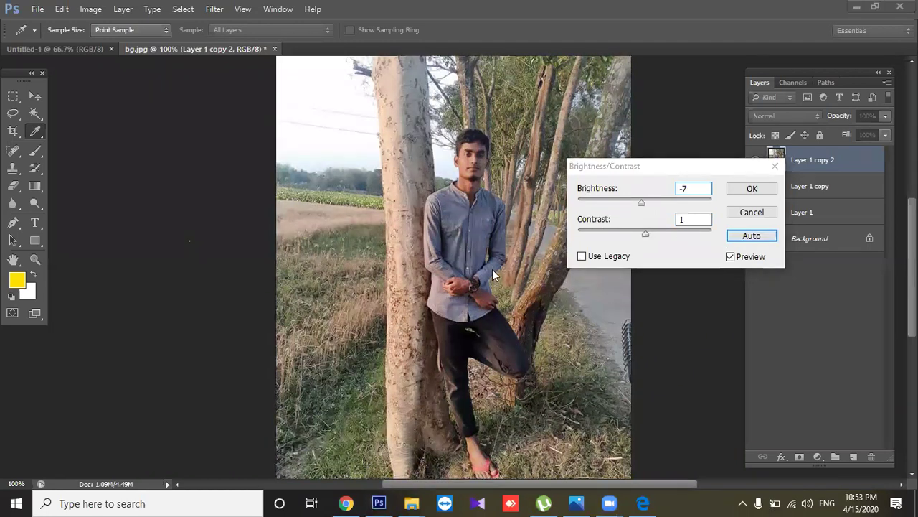
left_click(661, 232)
left_click_drag(644, 234, 663, 235)
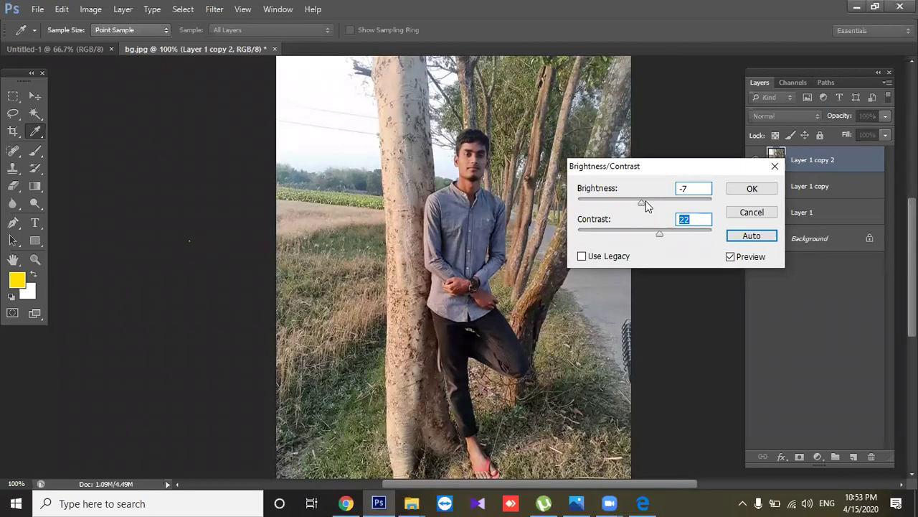
left_click_drag(643, 201, 675, 233)
left_click_drag(649, 202, 651, 200)
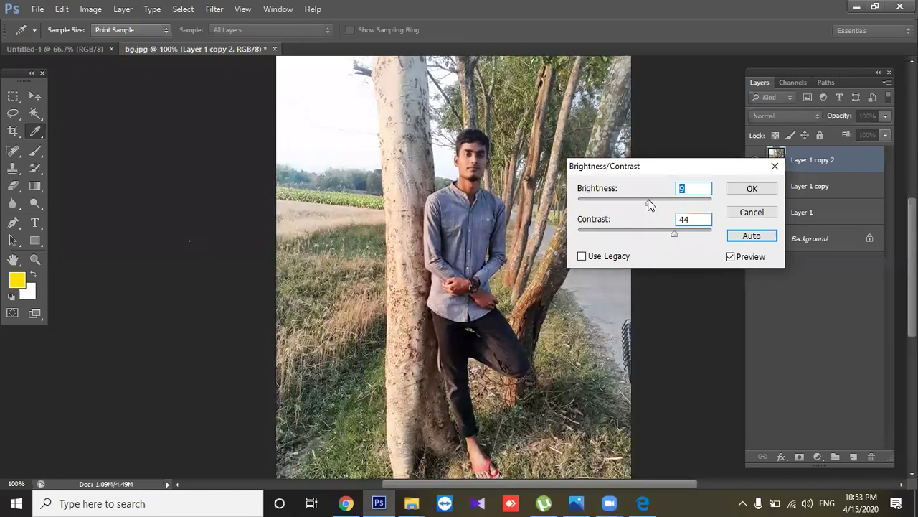
left_click(742, 190)
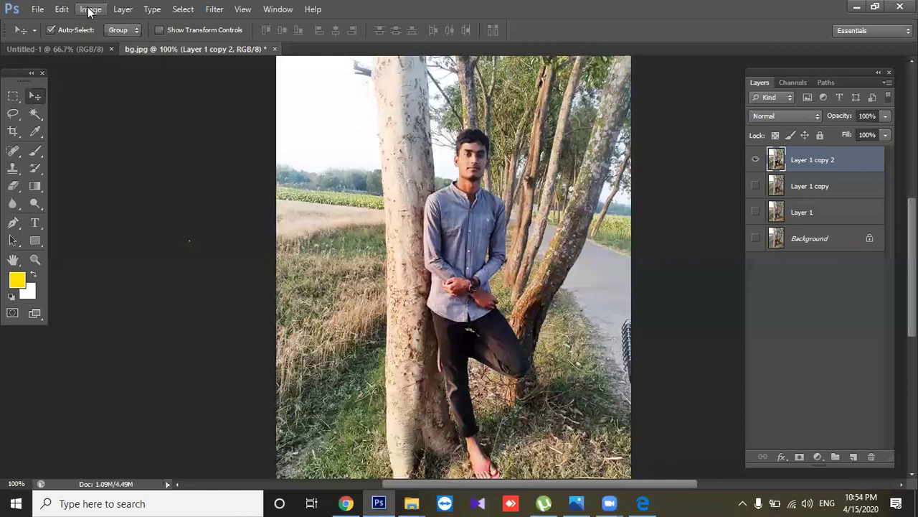
Shift Layer 1 copy 2's photo slightly lower on the canvas.
left_click(91, 10)
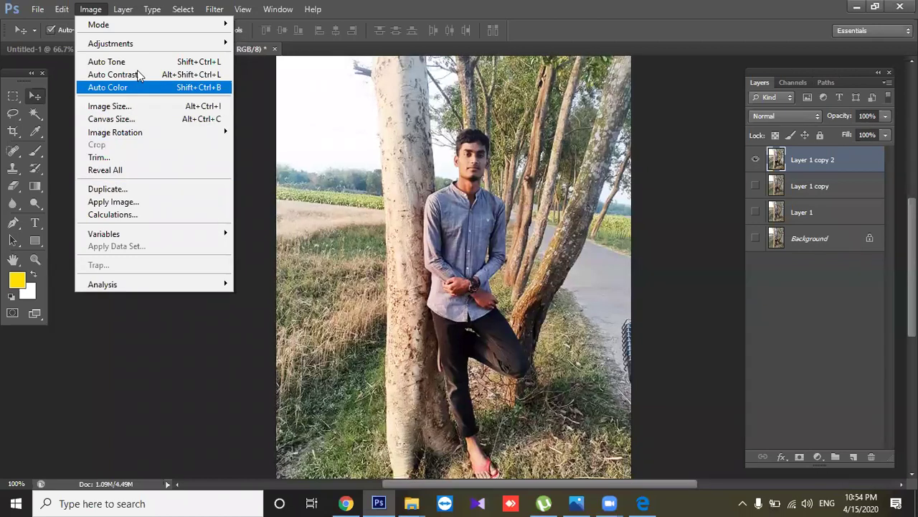
mouse_move(111, 43)
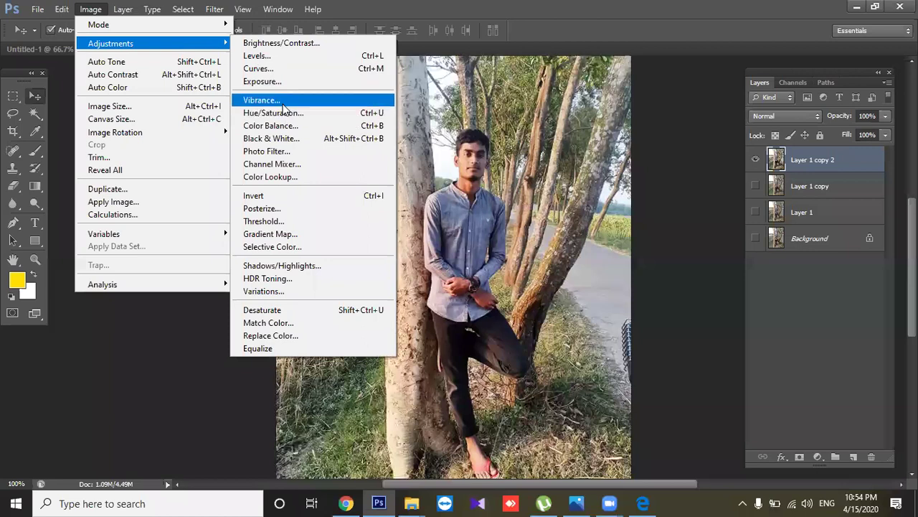
left_click(423, 7)
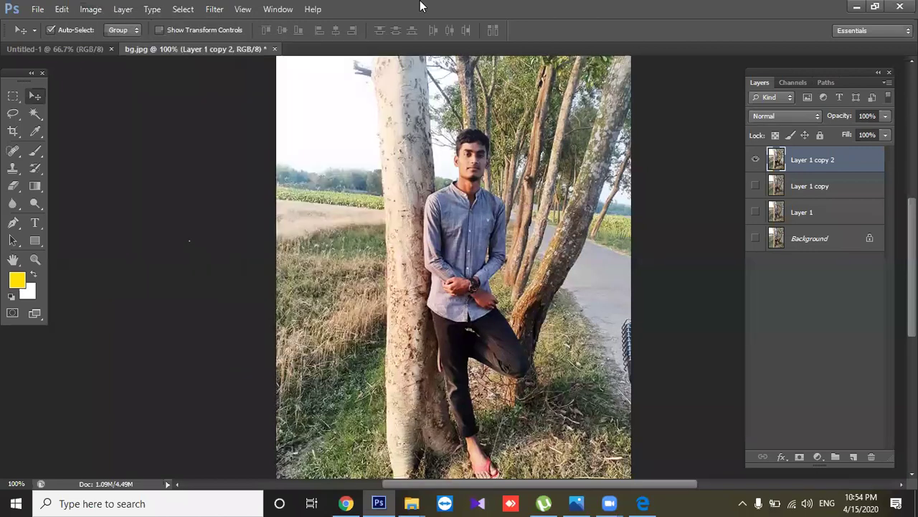
left_click_drag(470, 206, 480, 232)
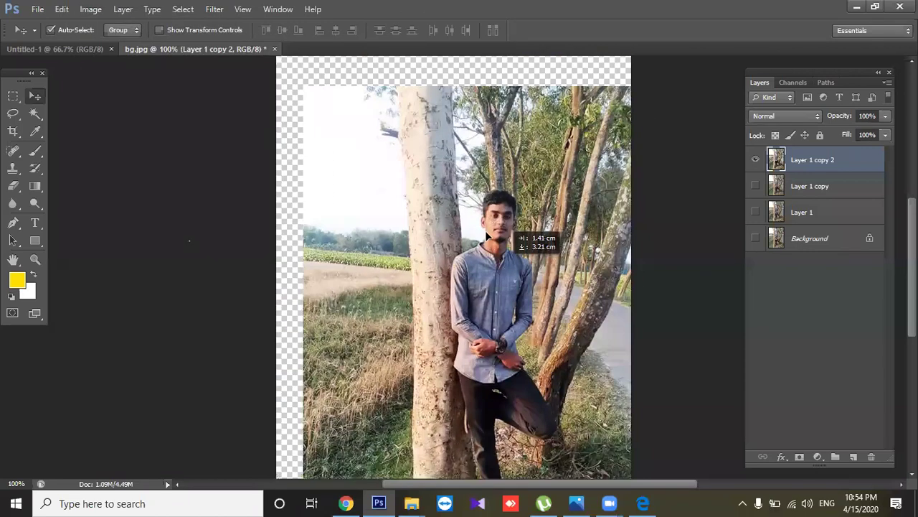
Make Layer 1 copy visible, toggling Layer 1 copy 2 to compare, then zoom out.
left_click(754, 186)
left_click(756, 160)
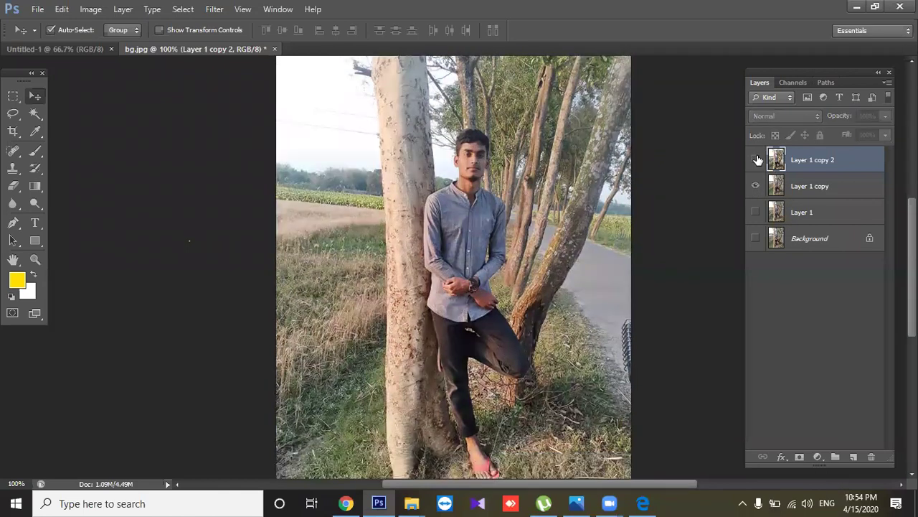
left_click(755, 186)
left_click(755, 160)
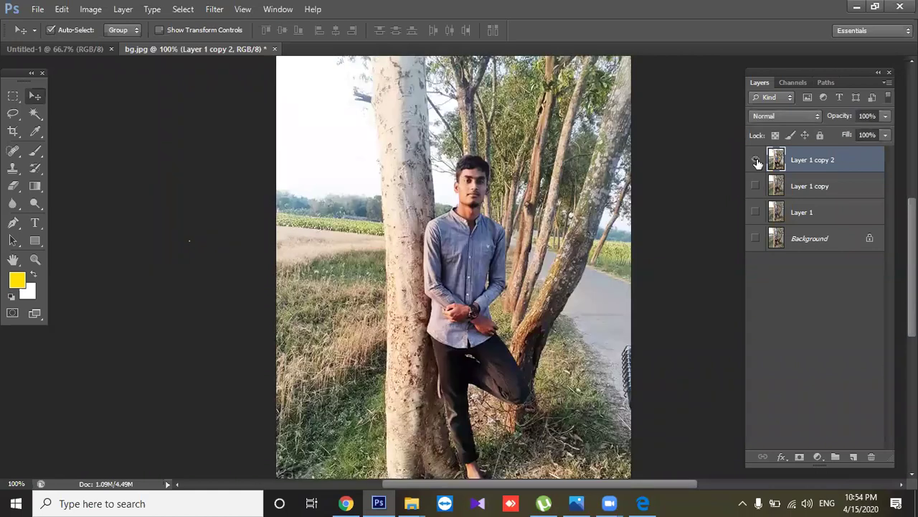
left_click(756, 187)
left_click(756, 159)
left_click(652, 225)
key("ctrl+minus")
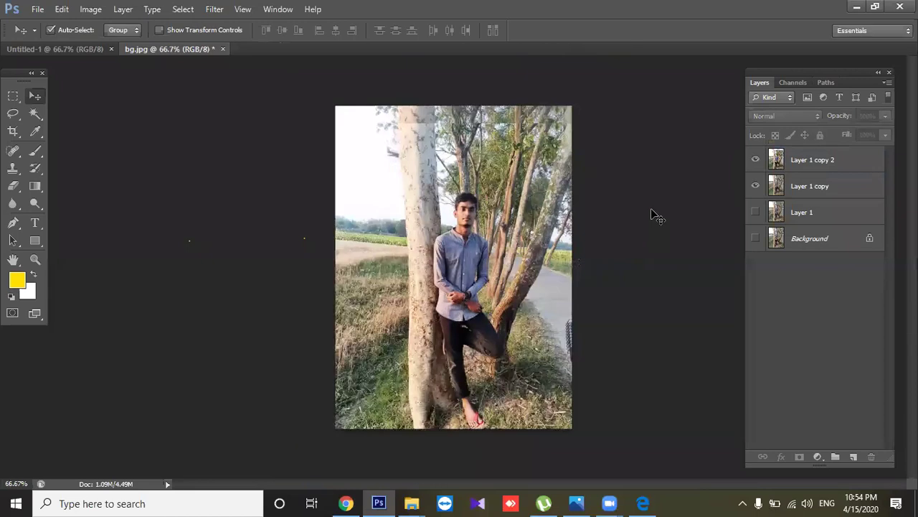
Select both copy layers and align Layer 1 copy 2 with Layer 1 copy.
mouse_move(689, 281)
left_mouse_down()
mouse_move(578, 234)
mouse_move(508, 249)
mouse_move(534, 231)
mouse_move(519, 224)
left_mouse_up()
left_click(553, 253)
left_click(517, 222, "shift")
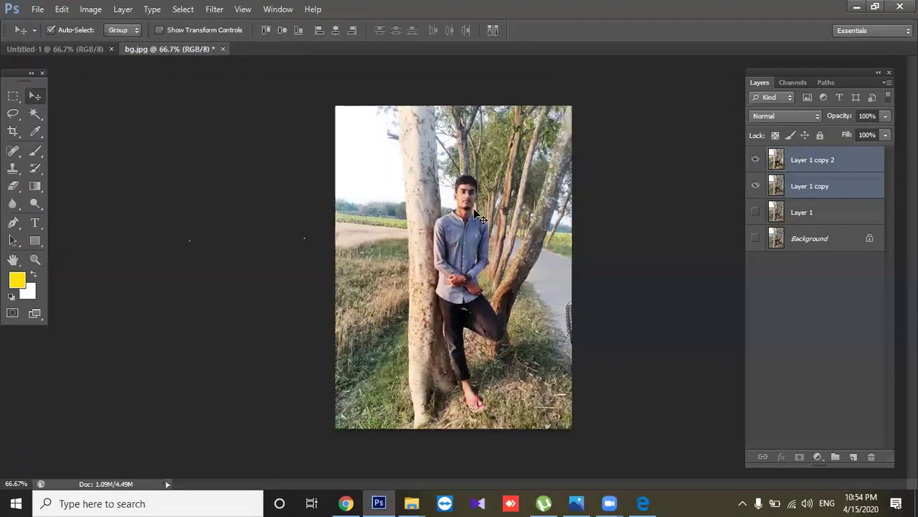
left_click(327, 32)
left_click(638, 194)
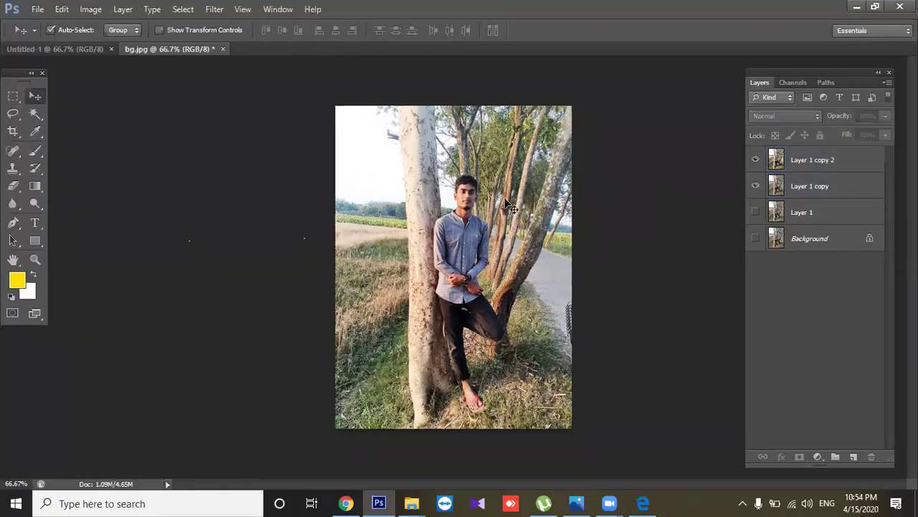
Toggle Layer 1 copy 2's visibility repeatedly to compare the adjusted and original photo.
left_click(782, 159)
left_click(756, 160)
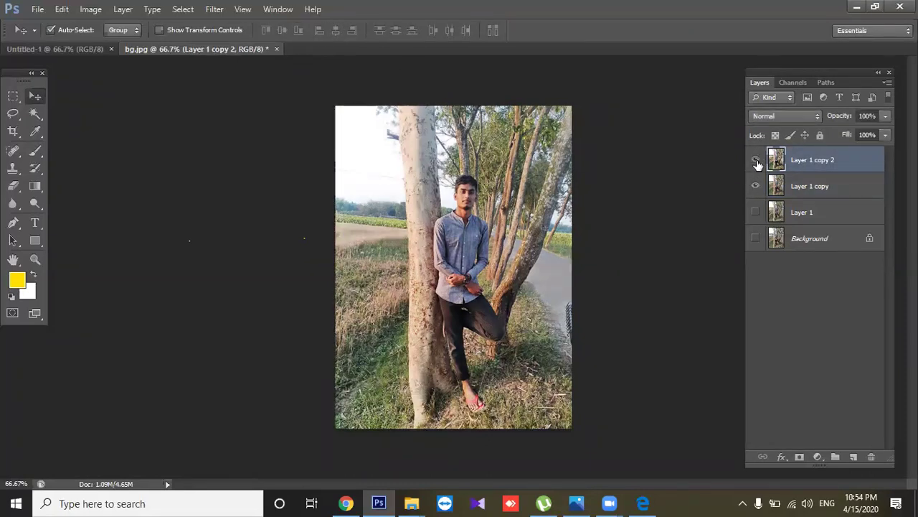
left_click(756, 161)
left_click(756, 160)
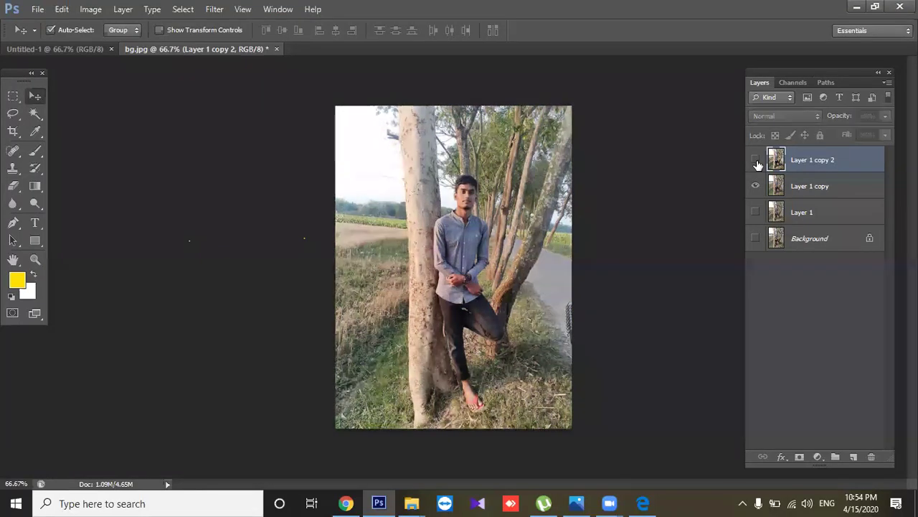
left_click(756, 161)
left_click(756, 160)
left_click(756, 161)
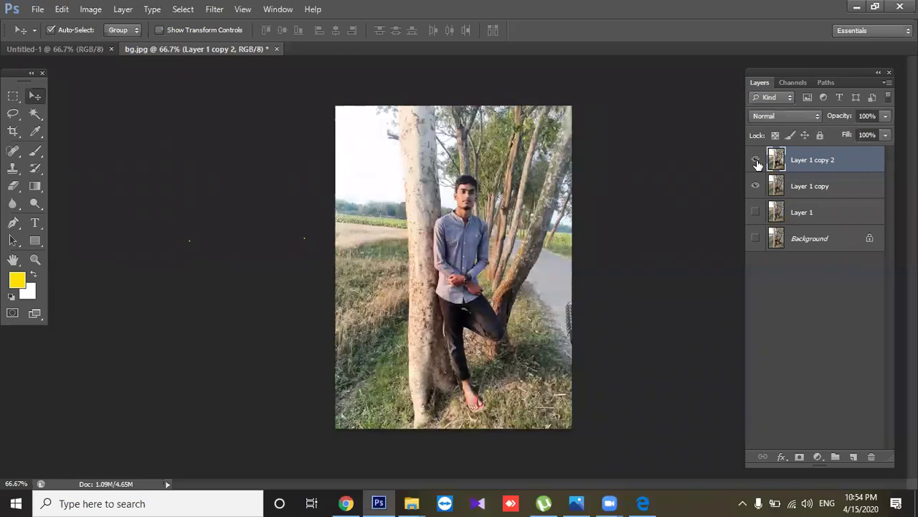
key("ctrl+plus")
key("ctrl+plus")
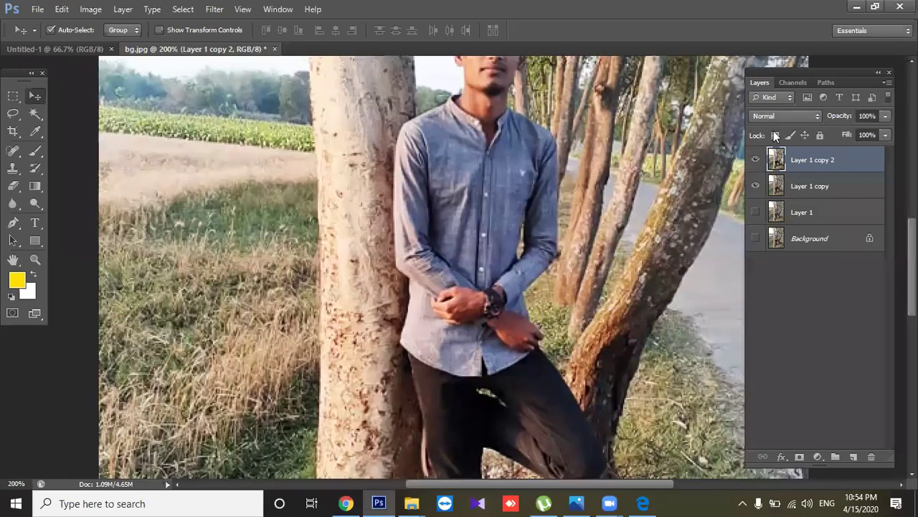
scroll(603, 235, "up", 3)
key("ctrl+minus")
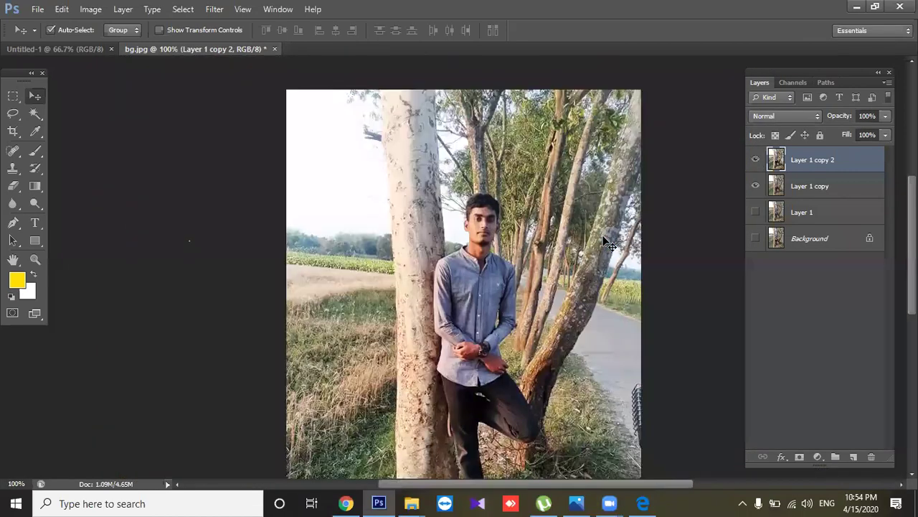
left_click(756, 160)
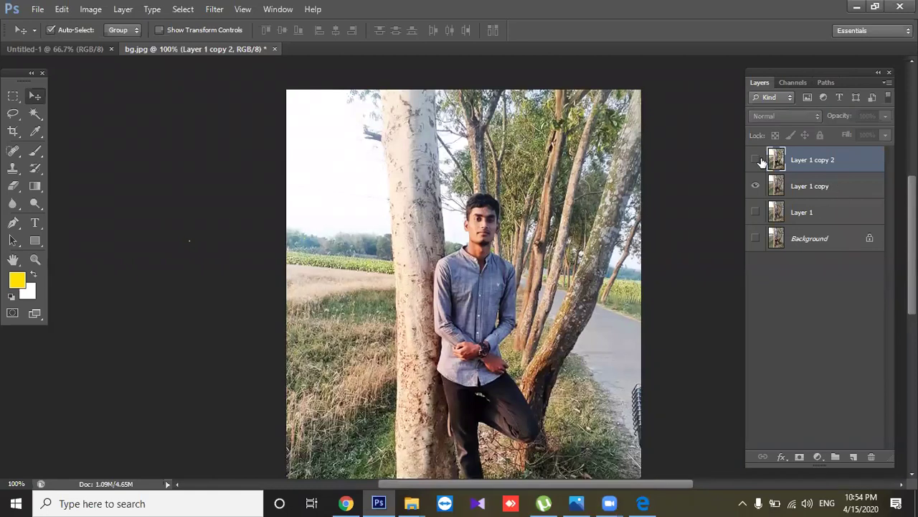
left_click(756, 160)
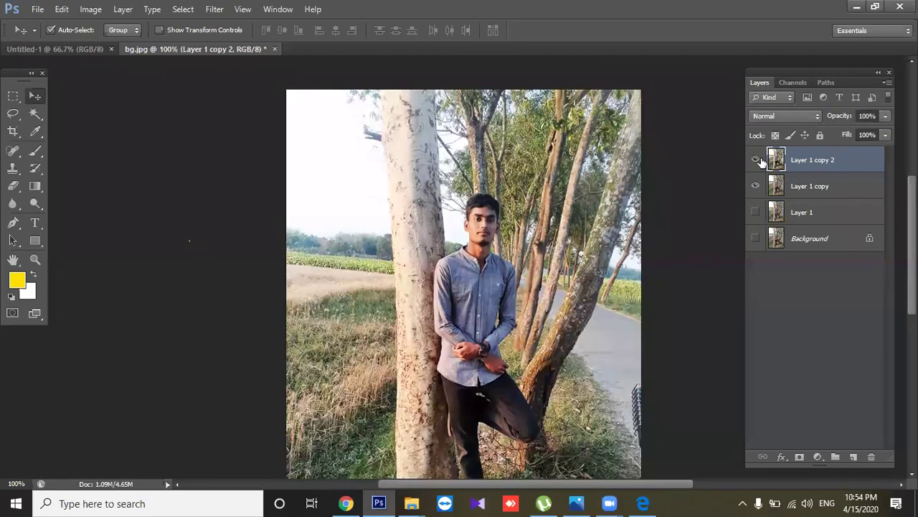
left_click(757, 159)
Compare the copies once more, leaving Layer 1 copy 2 visible.
left_click(671, 244)
left_click(754, 162)
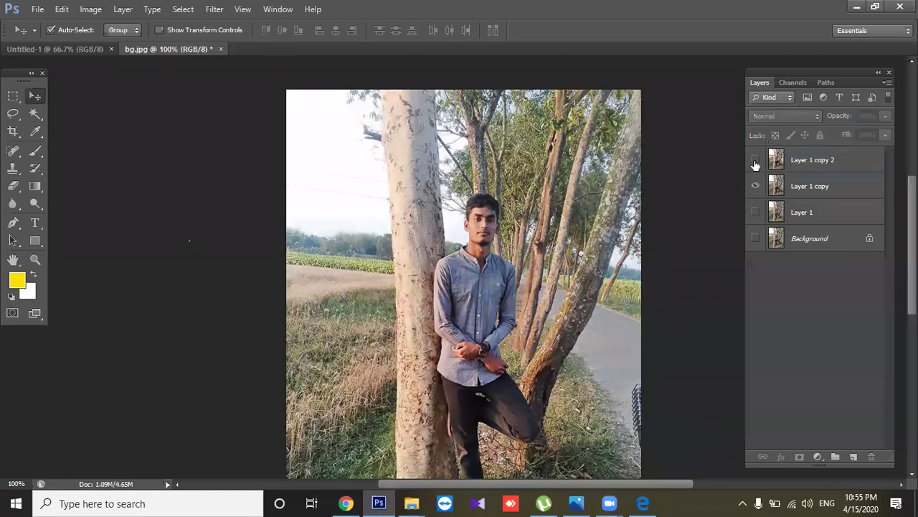
left_click(754, 161)
left_click(755, 161)
left_click(755, 161)
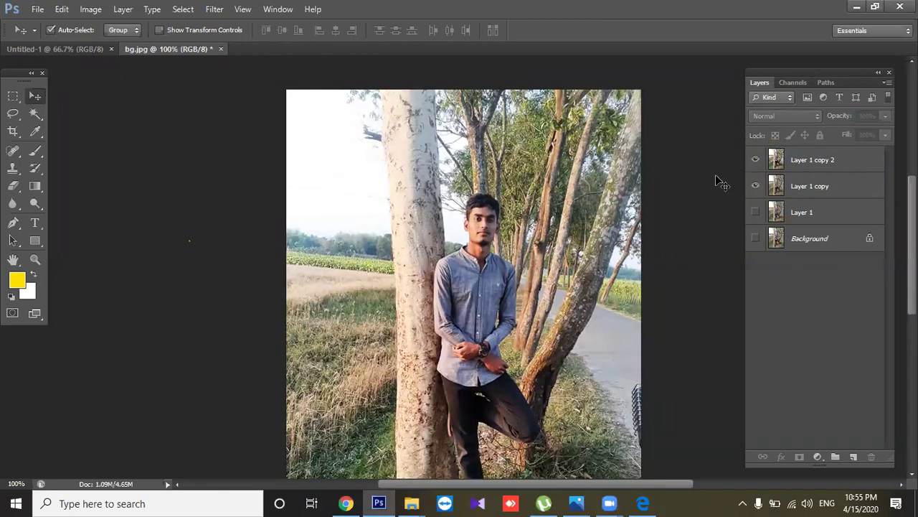
left_click(34, 113)
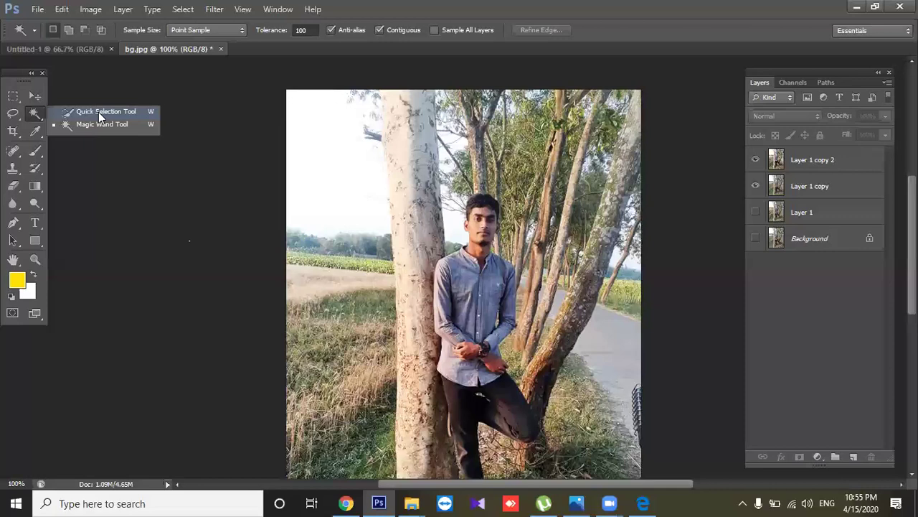
Paint a first Quick Selection at brush size 60 on Layer 1 copy 2.
left_click(98, 112)
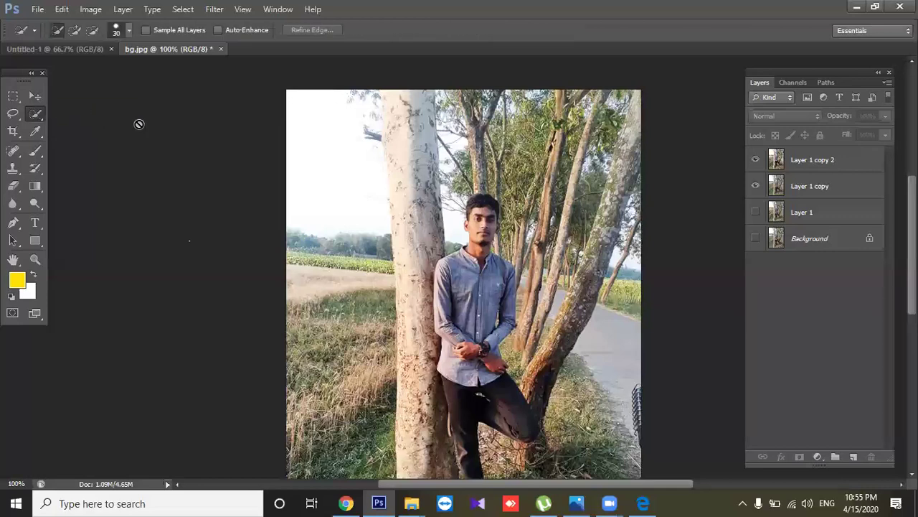
left_click(880, 170)
key("bracketright")
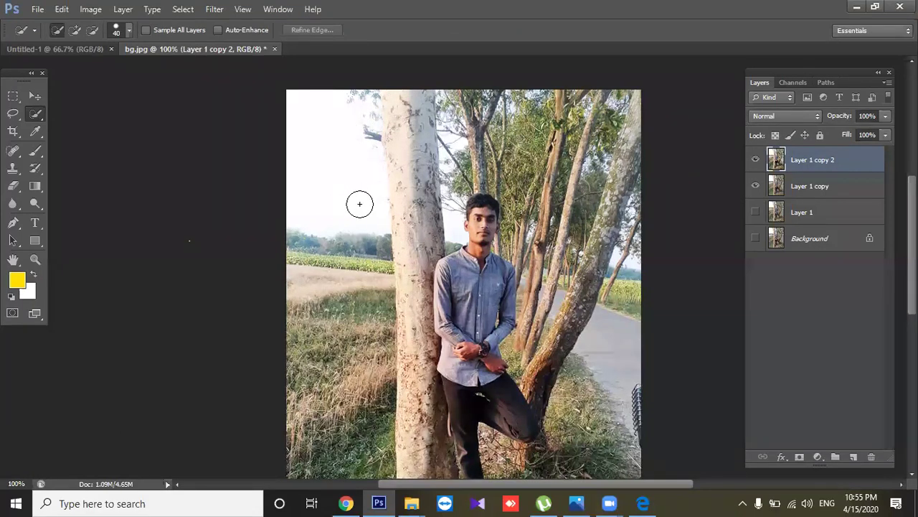
key("bracketright")
key("bracketright")
key("bracketright")
left_click_drag(357, 195, 426, 181)
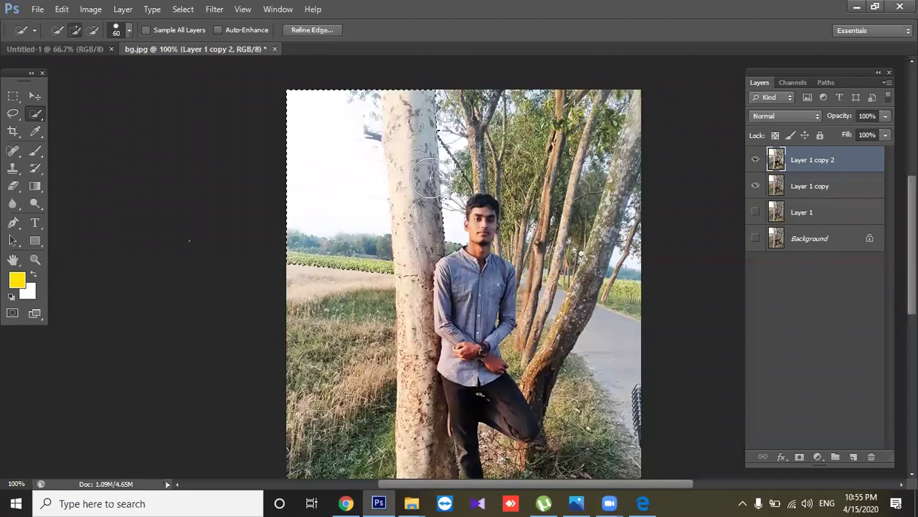
left_click_drag(443, 161, 507, 157)
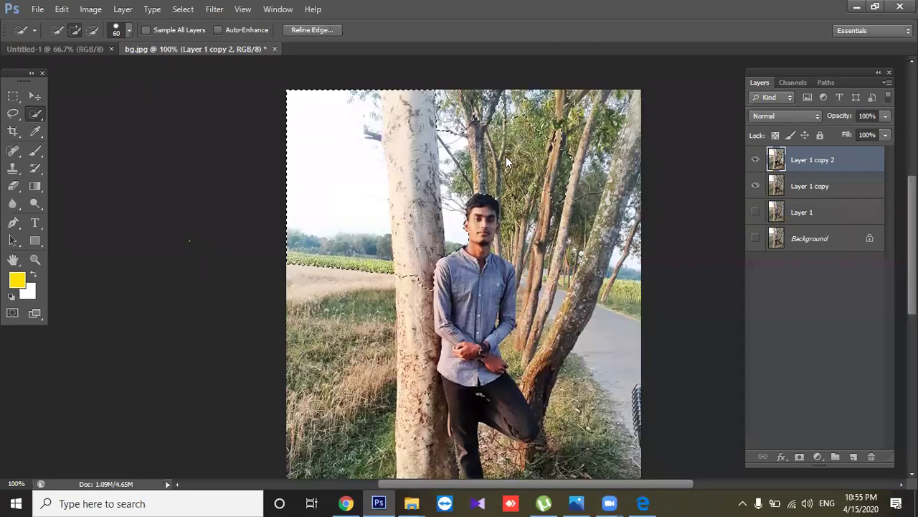
mouse_move(527, 118)
left_mouse_down()
mouse_move(558, 123)
mouse_move(524, 211)
mouse_move(531, 243)
left_mouse_up()
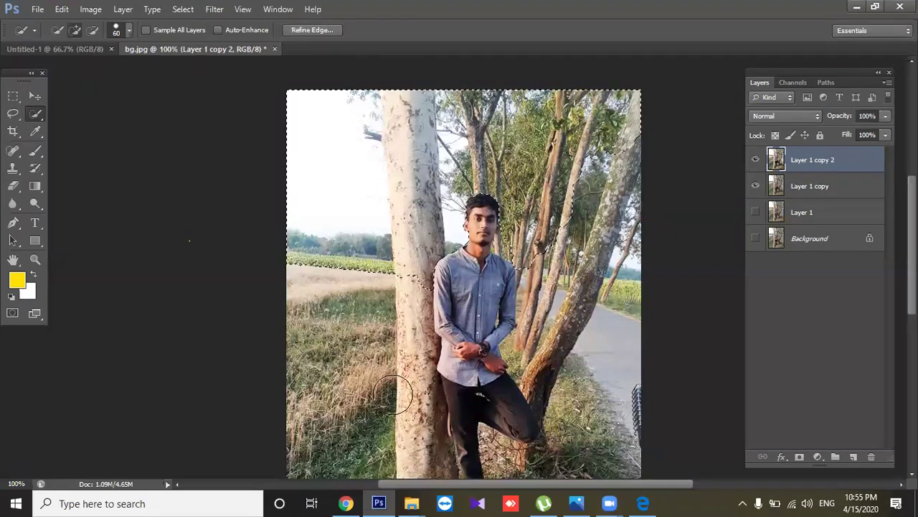
Clear and redo the selection across the sky, grass and trees around the man.
key("ctrl+d")
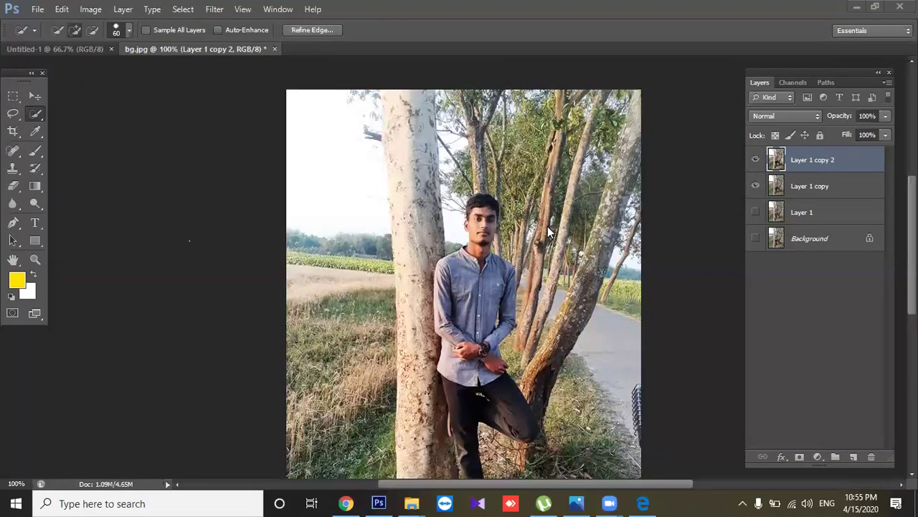
left_click_drag(390, 215, 409, 388)
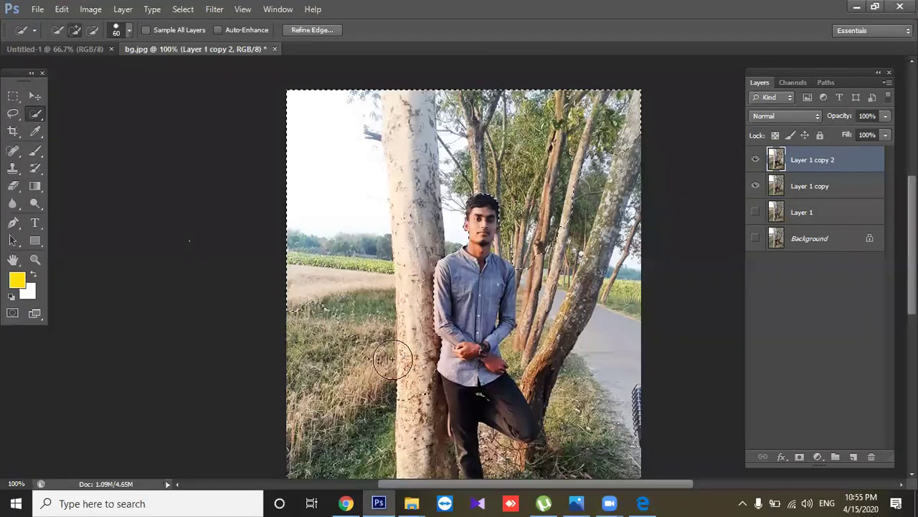
mouse_move(574, 251)
left_mouse_down()
mouse_move(538, 235)
mouse_move(526, 245)
left_mouse_up()
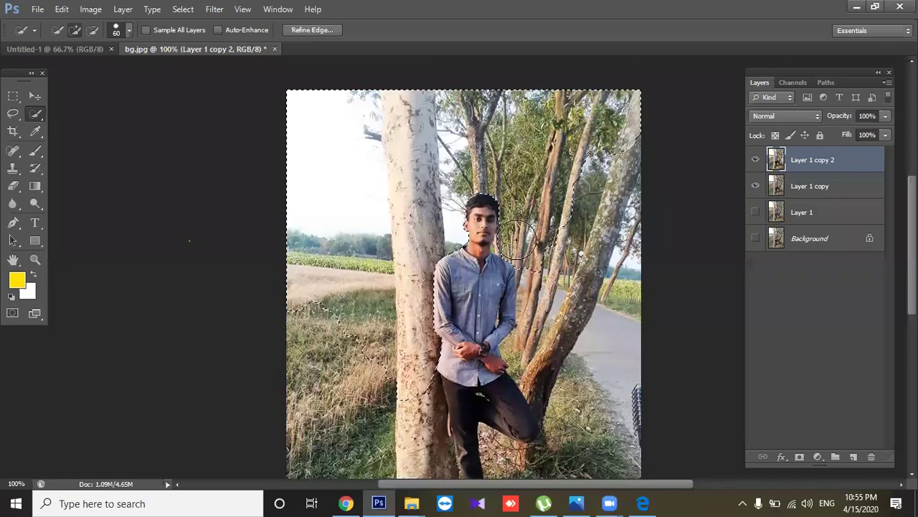
mouse_move(560, 267)
left_mouse_down()
mouse_move(544, 294)
mouse_move(538, 277)
mouse_move(529, 353)
mouse_move(615, 292)
left_mouse_up()
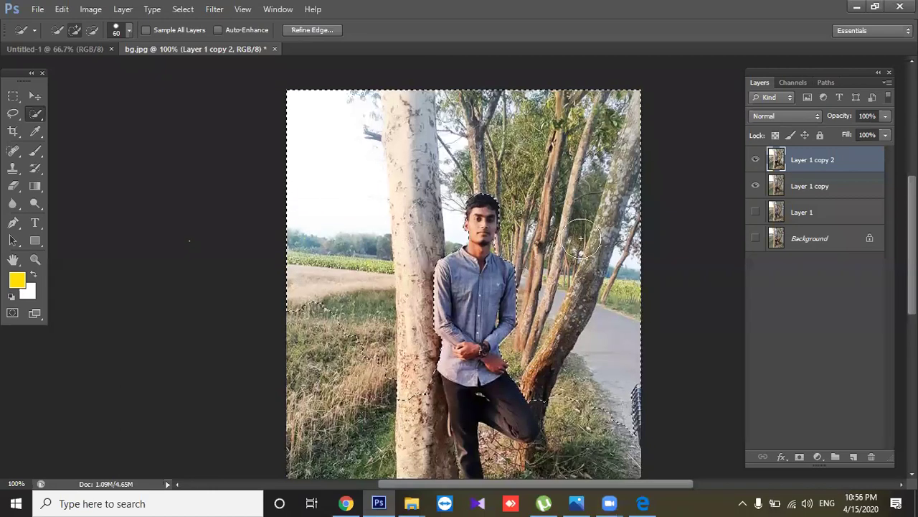
Extend the selection down around the man's legs, undoing spills onto the tree trunk.
scroll(569, 151, "down", 5)
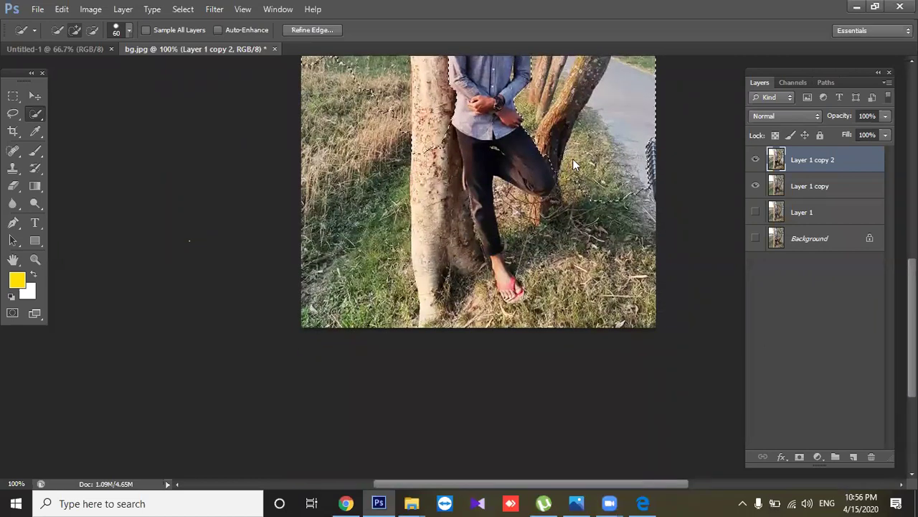
left_click_drag(594, 175, 577, 179)
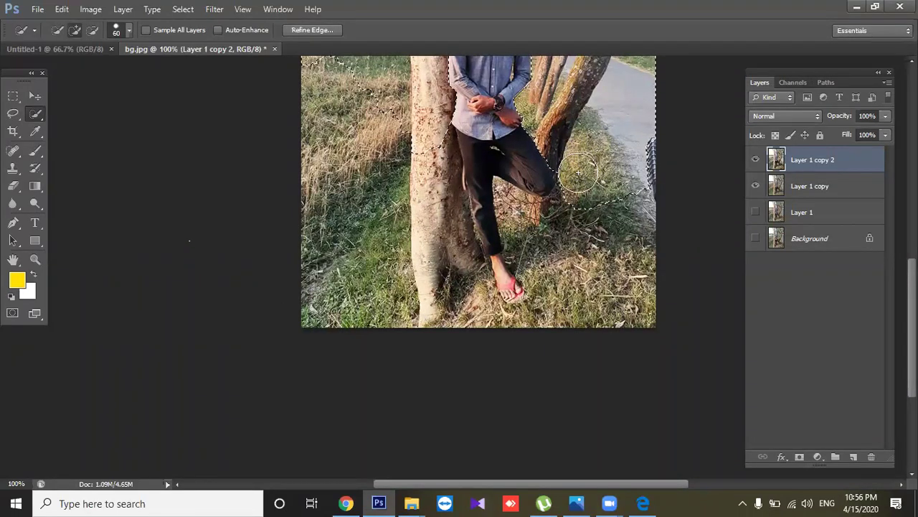
mouse_move(577, 179)
left_mouse_down()
mouse_move(614, 304)
mouse_move(552, 248)
mouse_move(496, 342)
mouse_move(355, 308)
left_mouse_up()
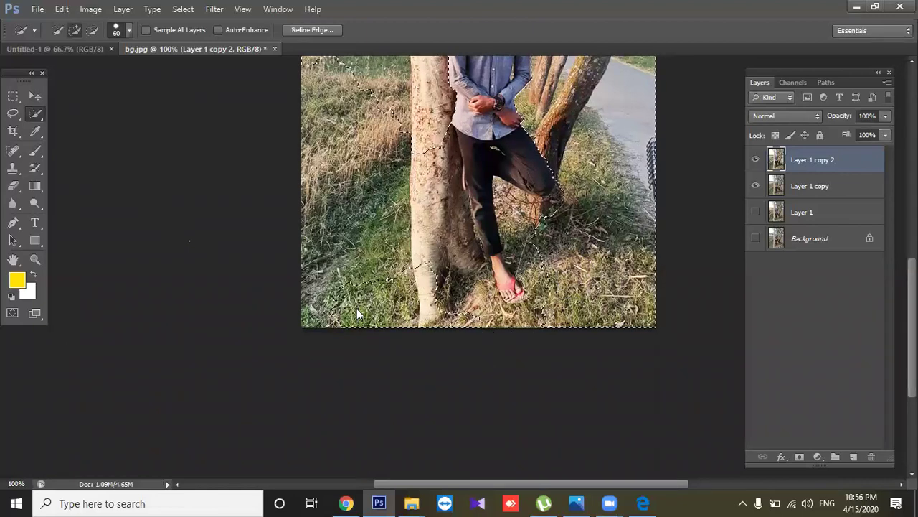
mouse_move(355, 308)
left_mouse_down()
mouse_move(341, 276)
mouse_move(407, 259)
mouse_move(446, 281)
left_mouse_up()
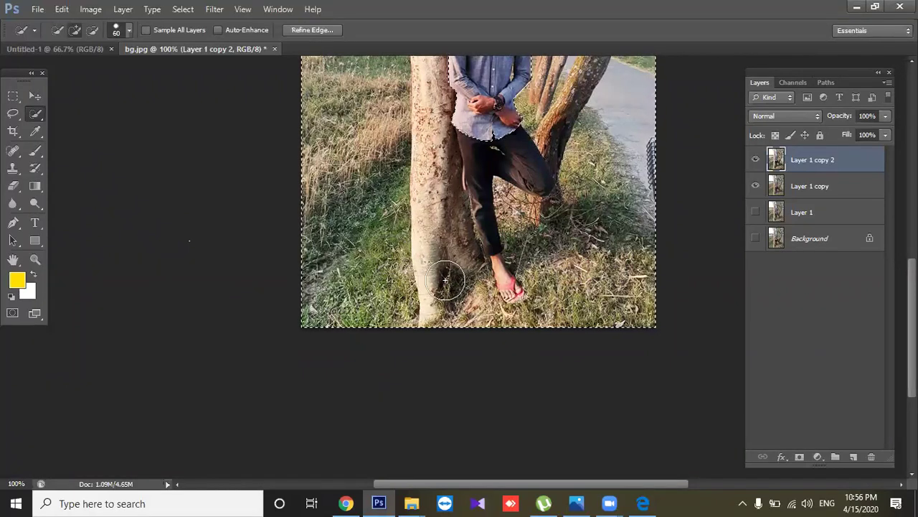
left_click(445, 280)
key("ctrl+z")
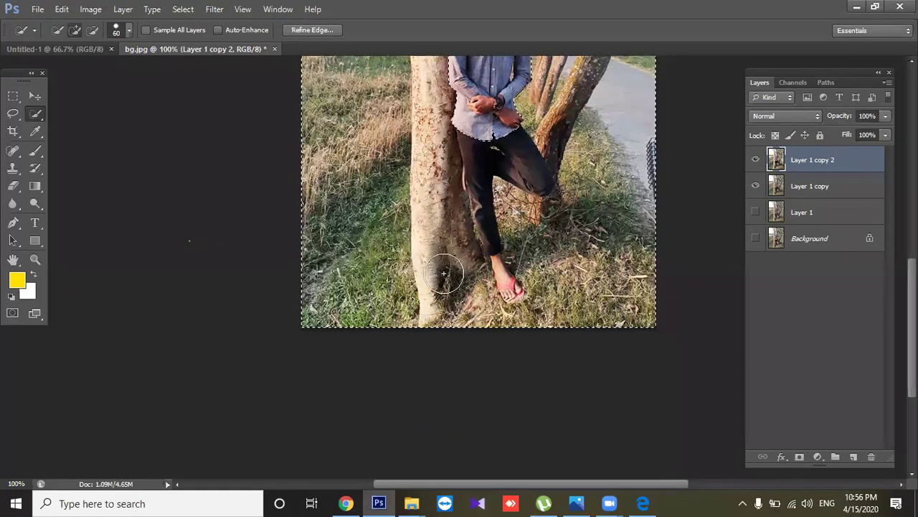
left_click(453, 295)
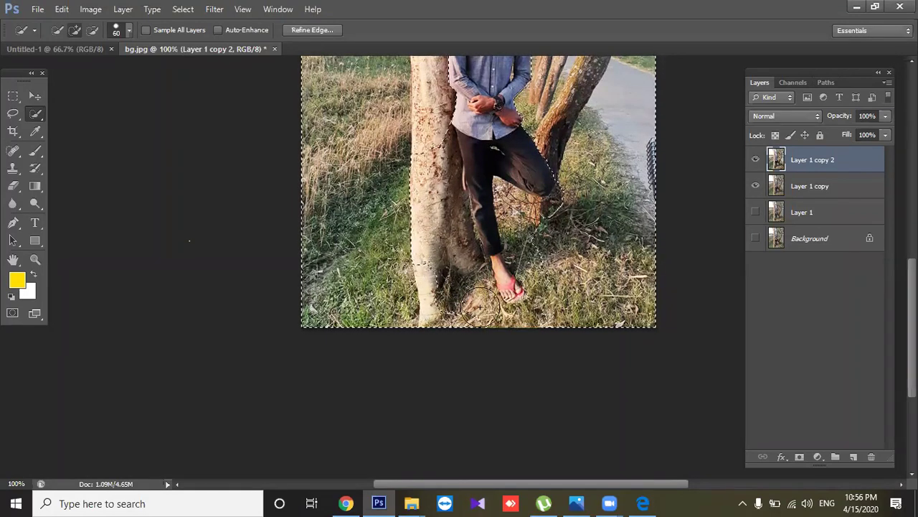
key("ctrl+z")
key("ctrl+z")
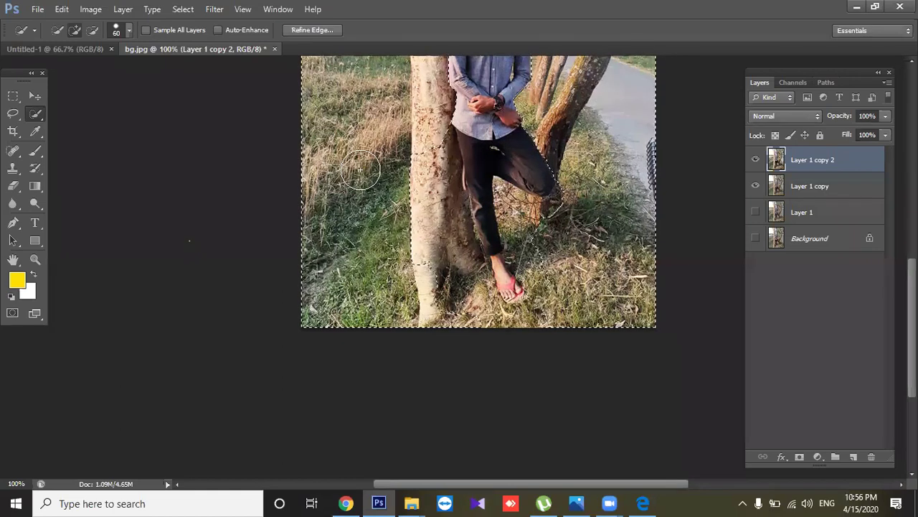
With a smaller brush, subtract the trunk and trace the man's legs and foot.
key("bracketleft")
key("bracketleft")
key("bracketleft")
key("bracketleft")
left_click_drag(417, 138, 441, 188)
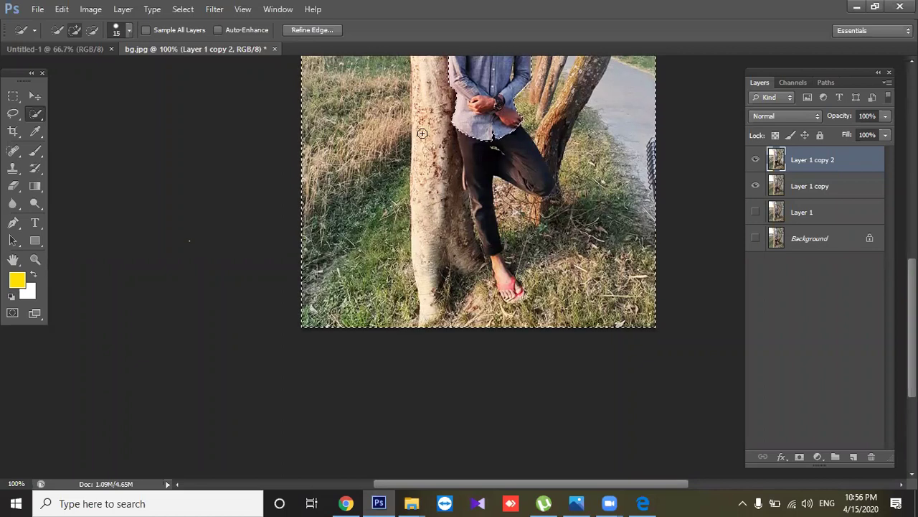
left_click_drag(473, 136, 489, 221)
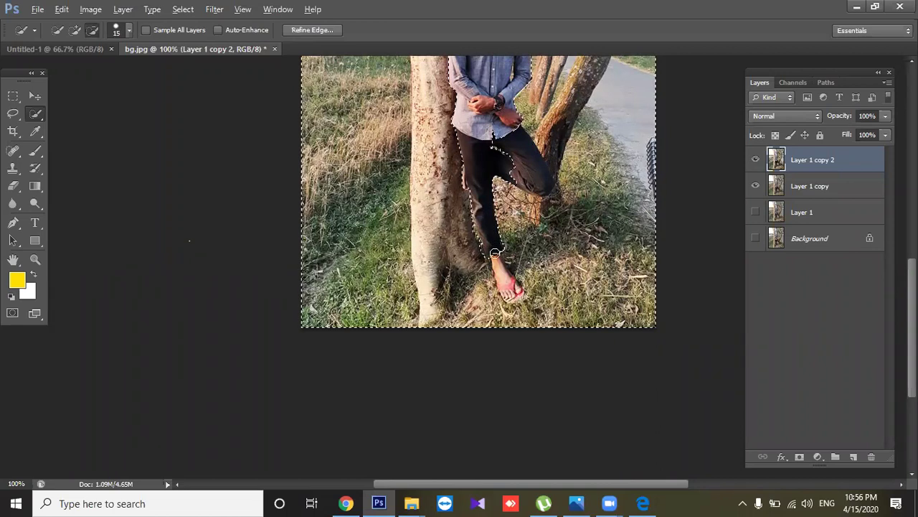
mouse_move(498, 269)
left_mouse_down()
mouse_move(498, 154)
mouse_move(537, 148)
mouse_move(529, 202)
left_mouse_up()
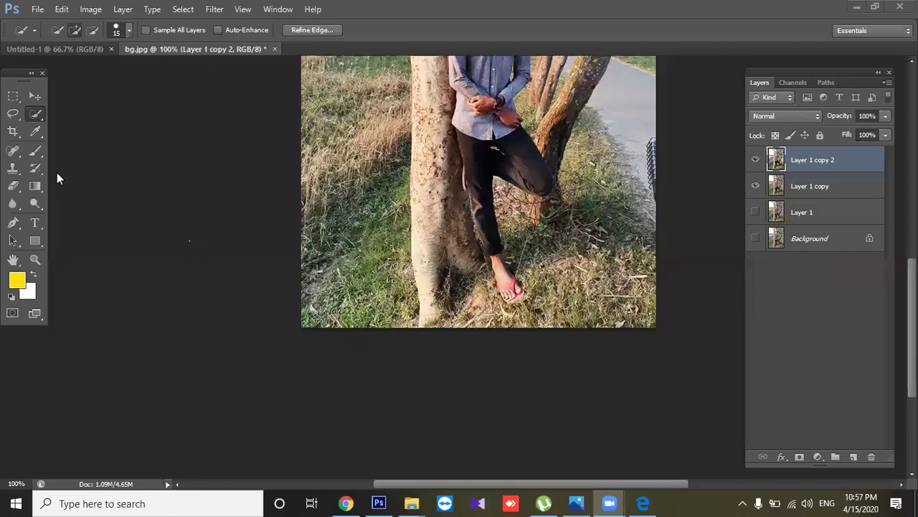
Refine the knee and thigh edge at 200% zoom, then zoom back out.
left_click(649, 246)
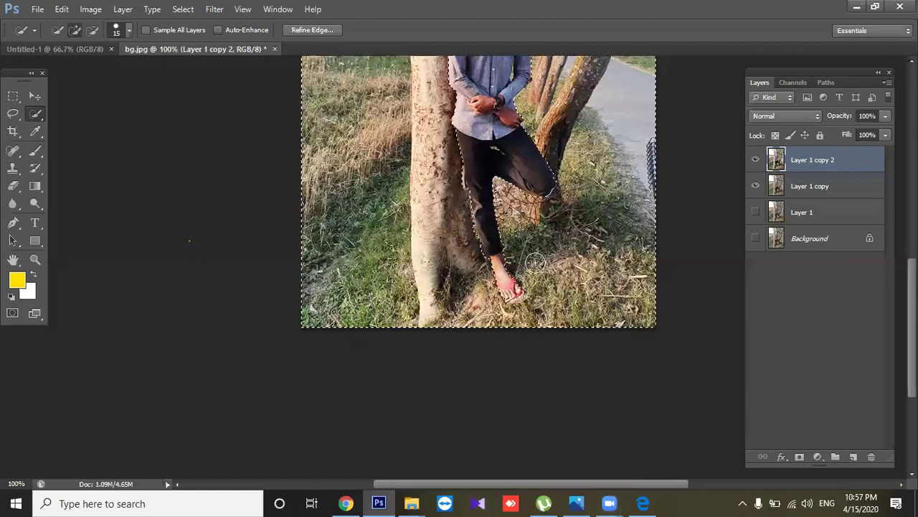
key("ctrl+plus")
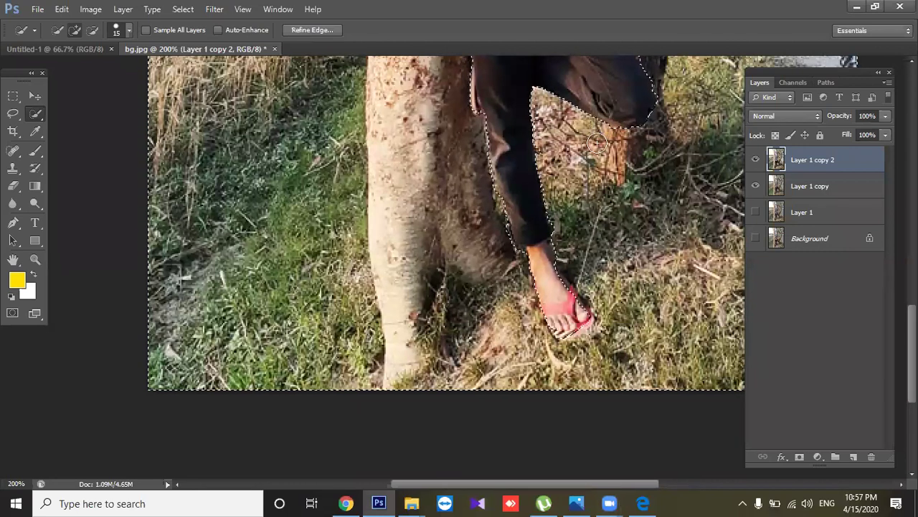
scroll(596, 144, "up", 1)
scroll(599, 205, "up", 4)
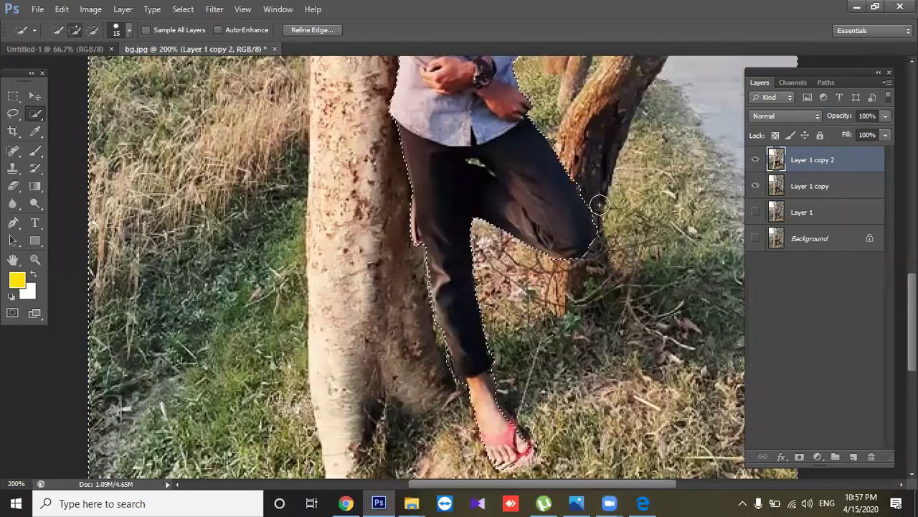
left_click(584, 180)
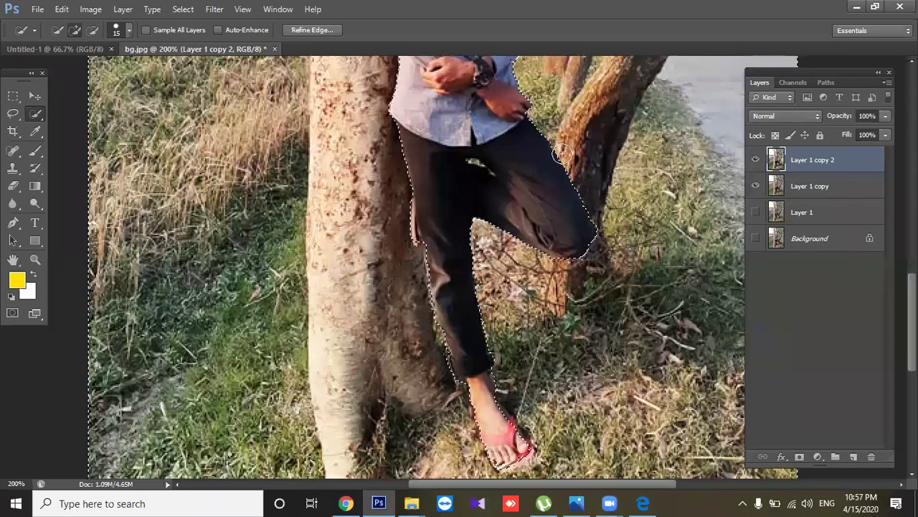
key("ctrl+minus")
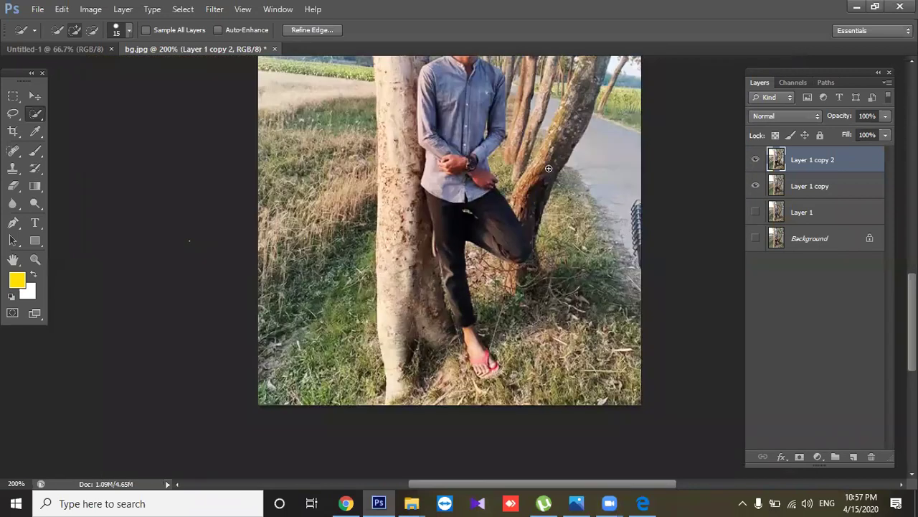
key("ctrl+minus")
key("ctrl+minus")
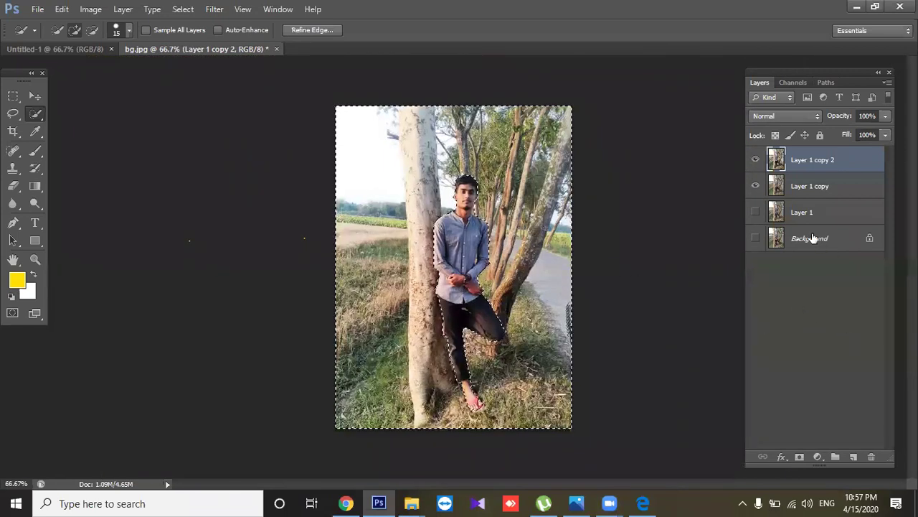
Hide Layer 1 copy, delete the background around the man, and restore the selection.
left_click(755, 186)
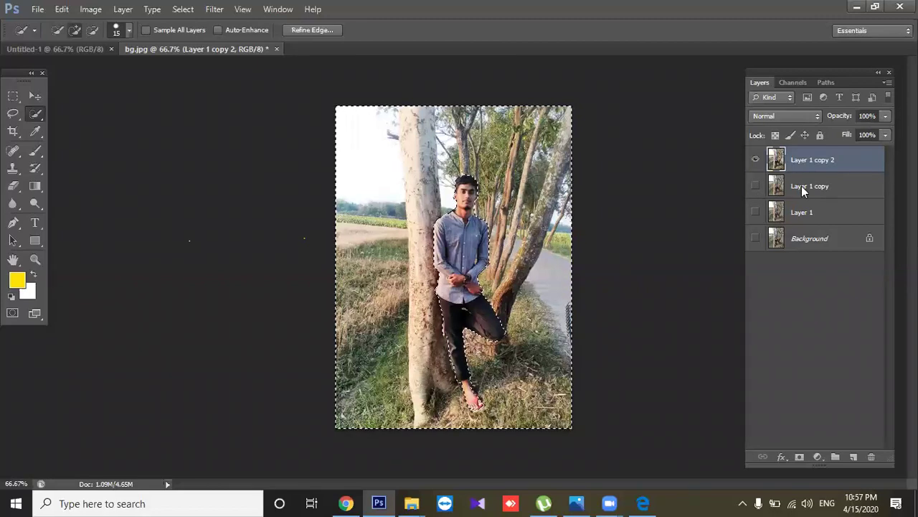
key("Delete")
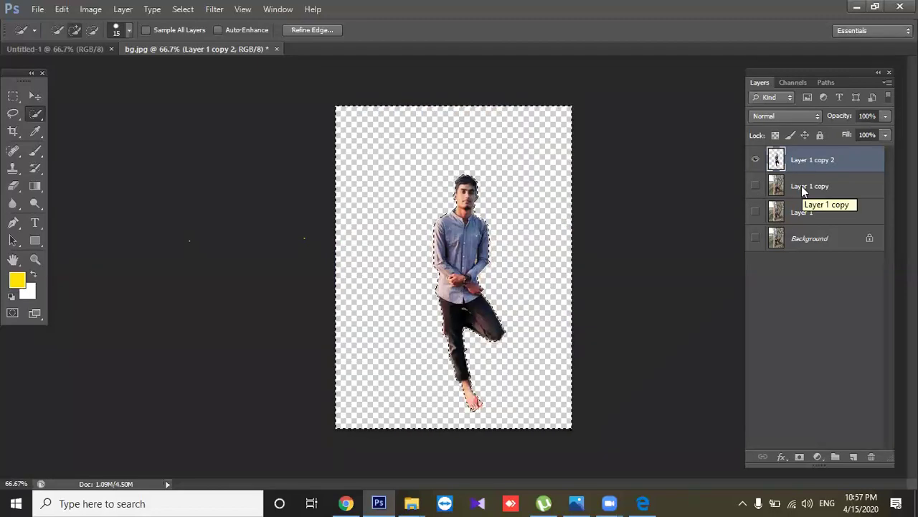
key("ctrl+d")
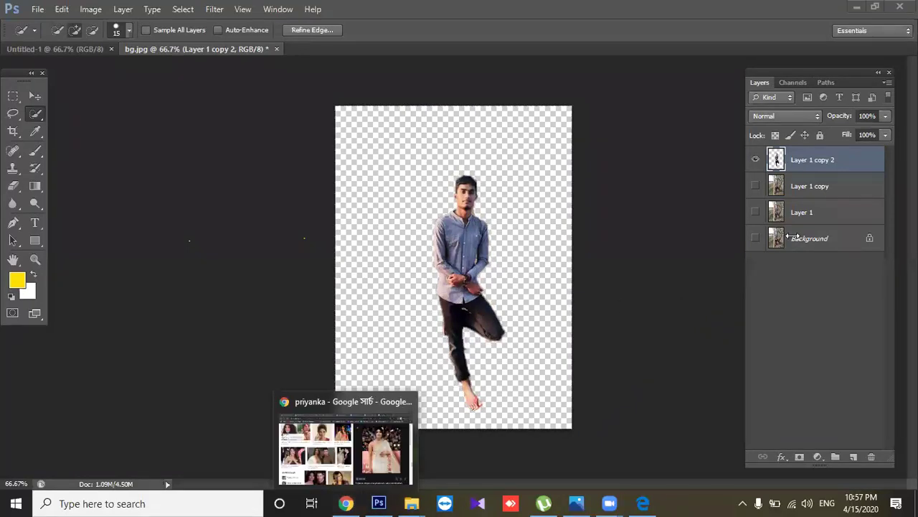
key("ctrl+shift+d")
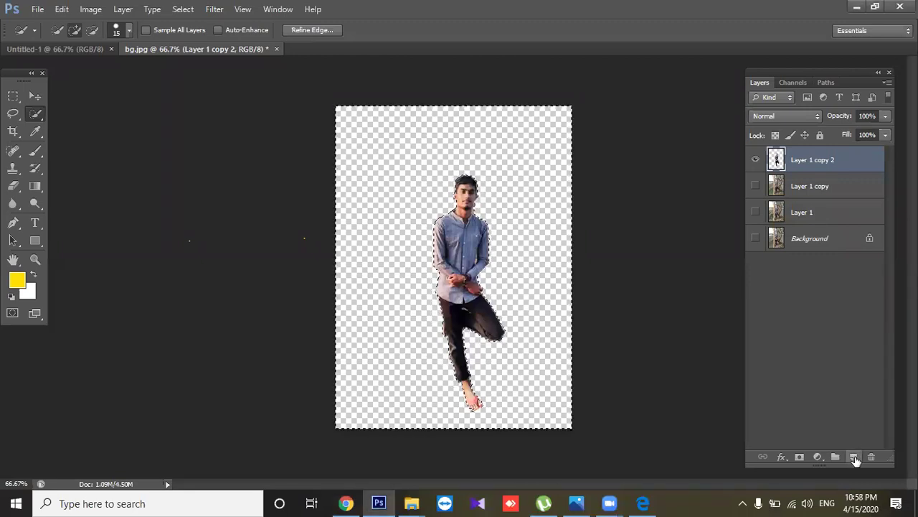
Add a new Layer 2 below Layer 1 copy 2 and fill it with yellow.
left_click(854, 455)
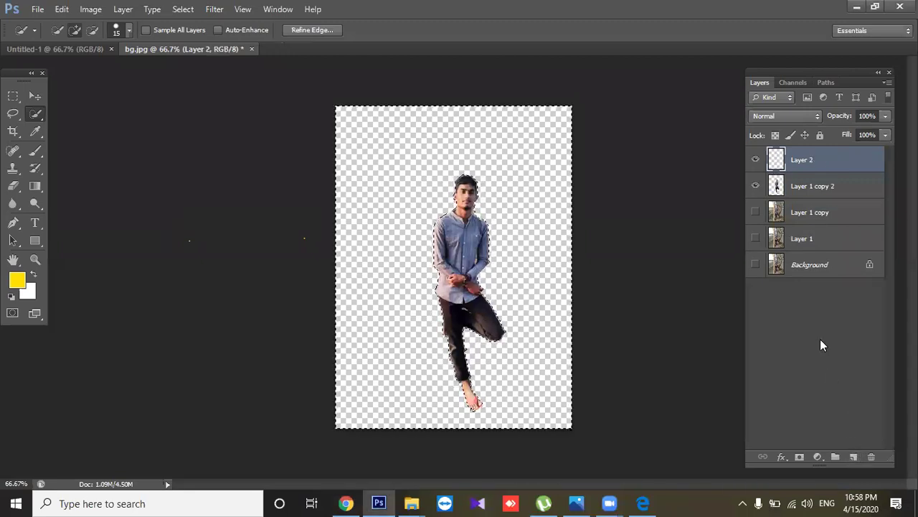
left_click_drag(825, 166, 828, 198)
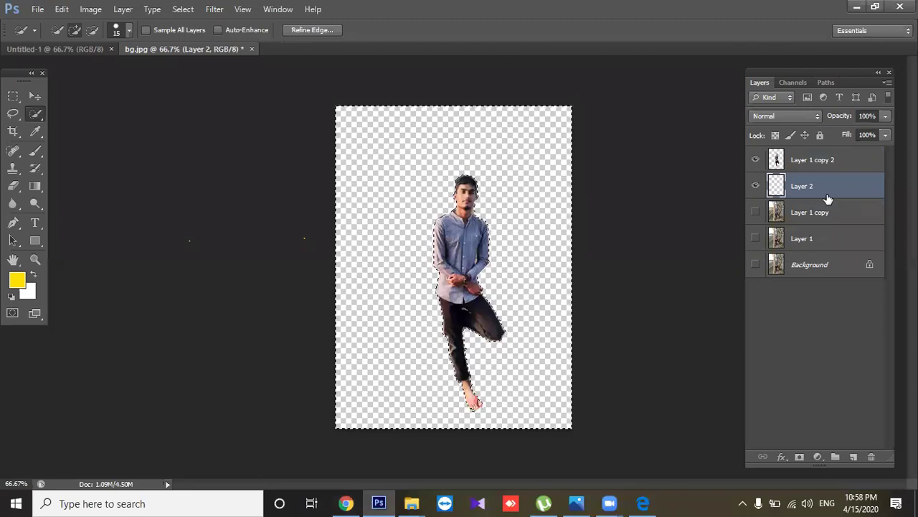
key("alt+BackSpace")
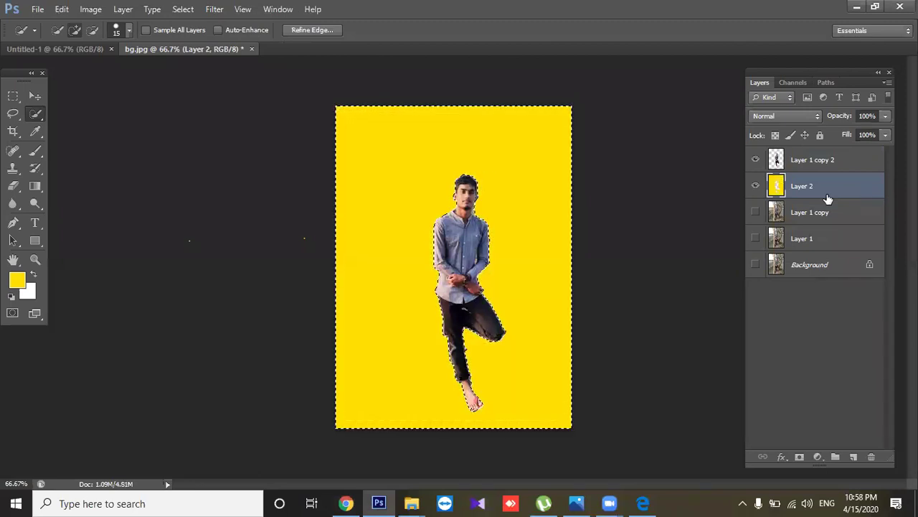
key("ctrl+d")
key("ctrl+d")
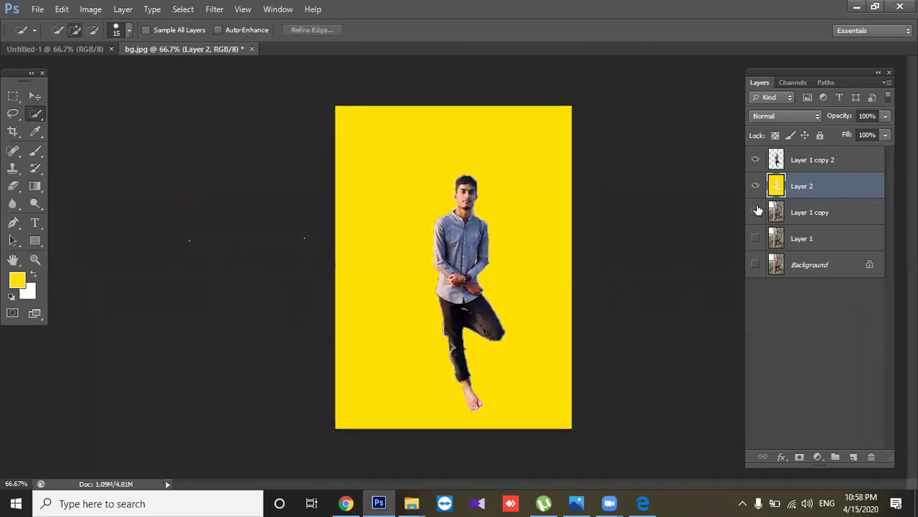
Hide and delete the yellow Layer 2, returning to Layer 1 copy 2.
left_click(756, 186)
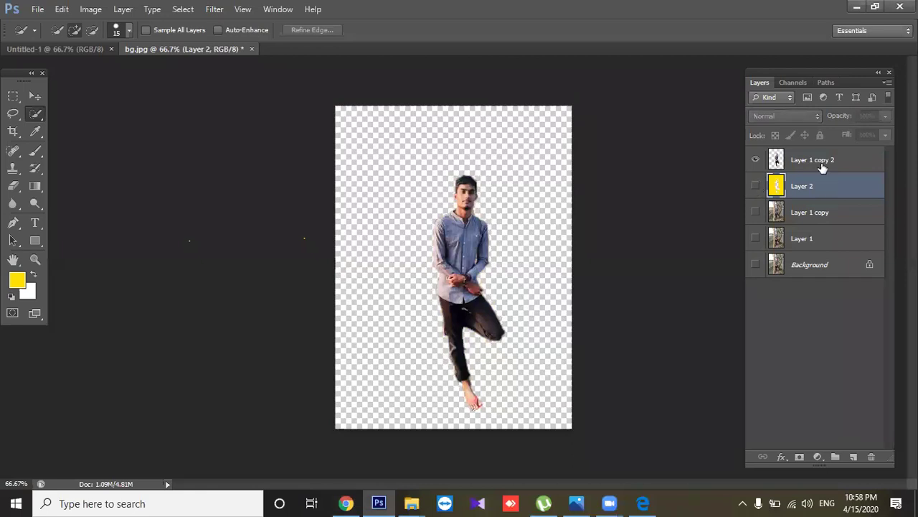
key("Delete")
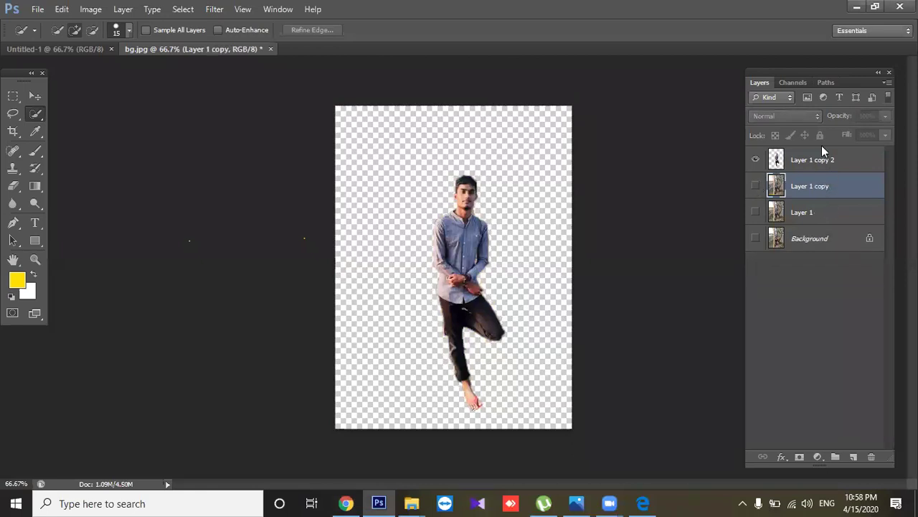
left_click(820, 167)
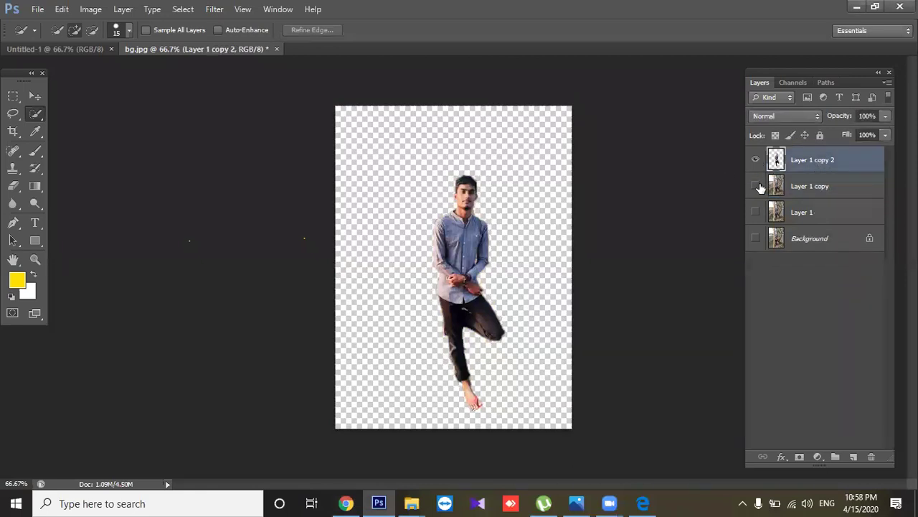
left_click(756, 186)
left_click(756, 185)
left_click(756, 186)
left_click(811, 188)
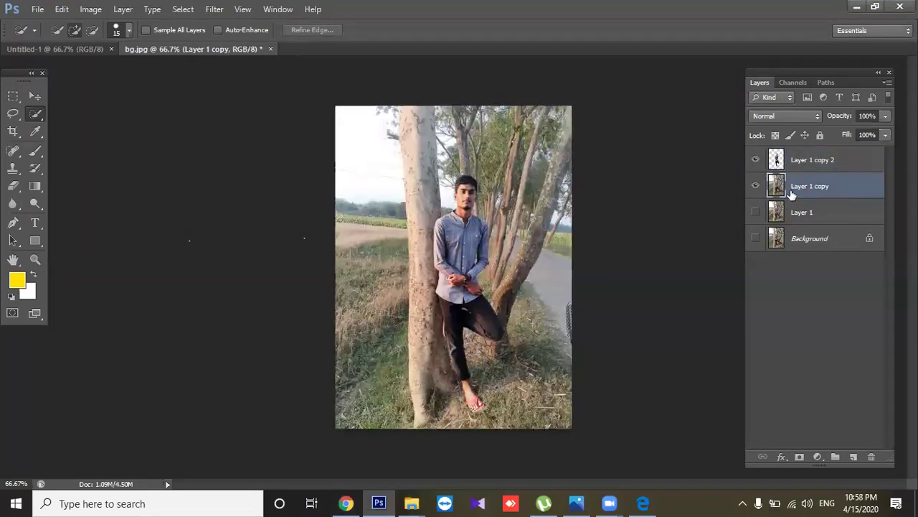
left_click(34, 96)
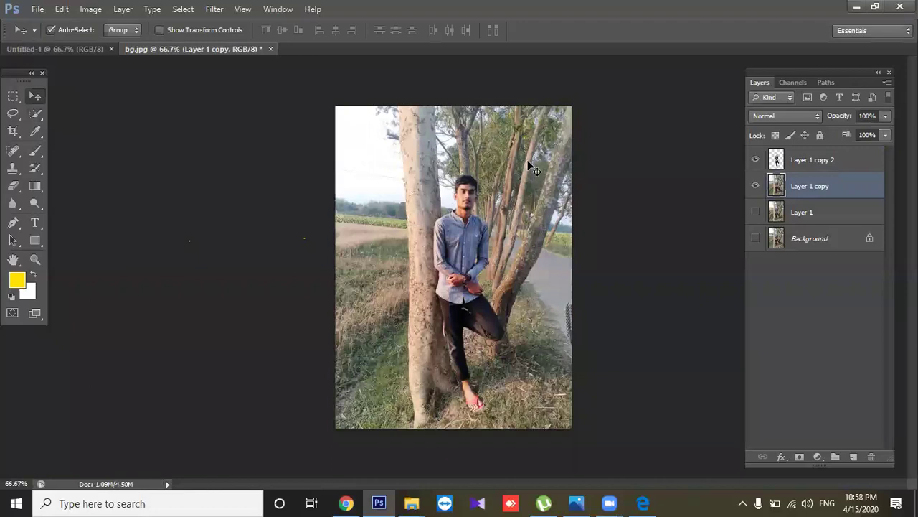
mouse_move(491, 131)
left_mouse_down()
mouse_move(506, 184)
mouse_move(548, 136)
mouse_move(454, 176)
mouse_move(551, 137)
left_mouse_up()
Apply a Gaussian Blur with a 3.1-pixel radius to Layer 1 copy.
left_click(205, 10)
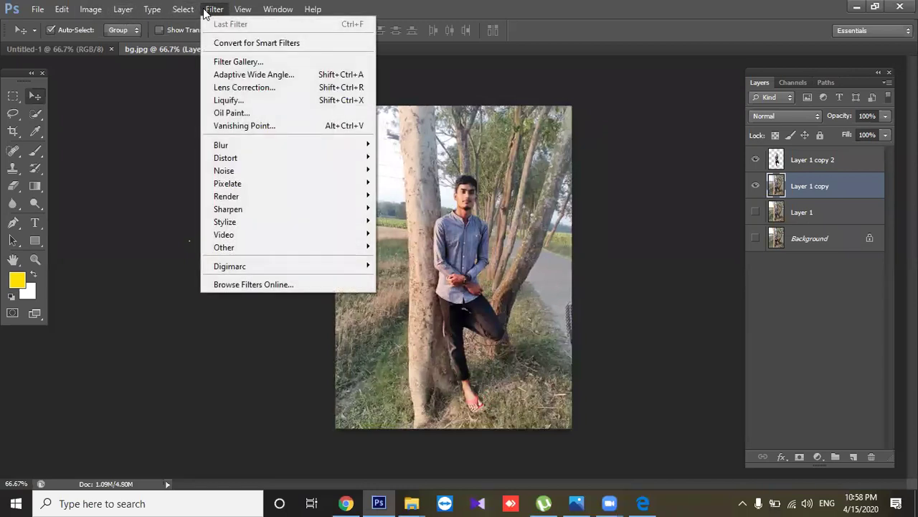
mouse_move(221, 145)
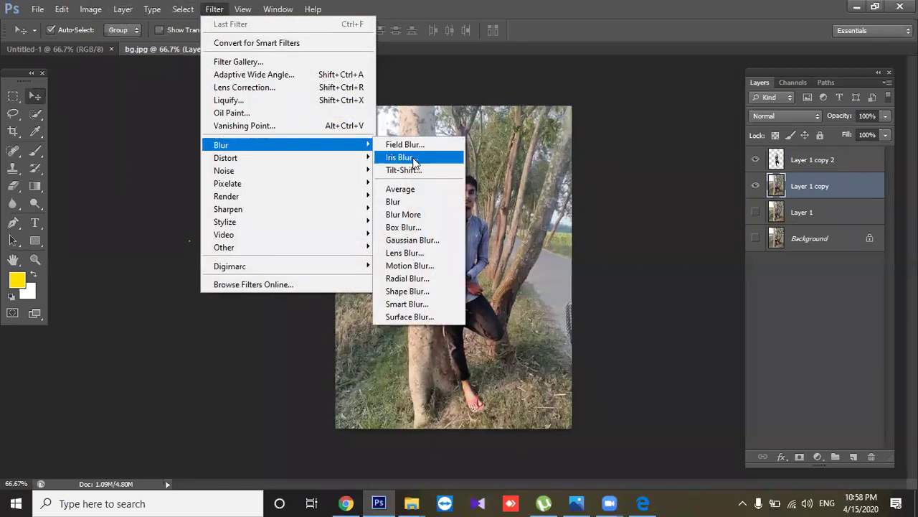
left_click(421, 239)
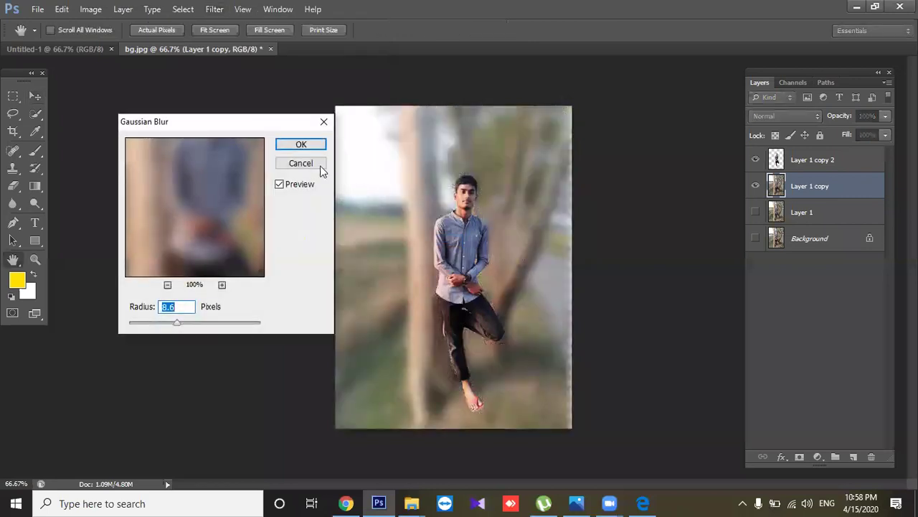
left_click_drag(169, 324, 158, 334)
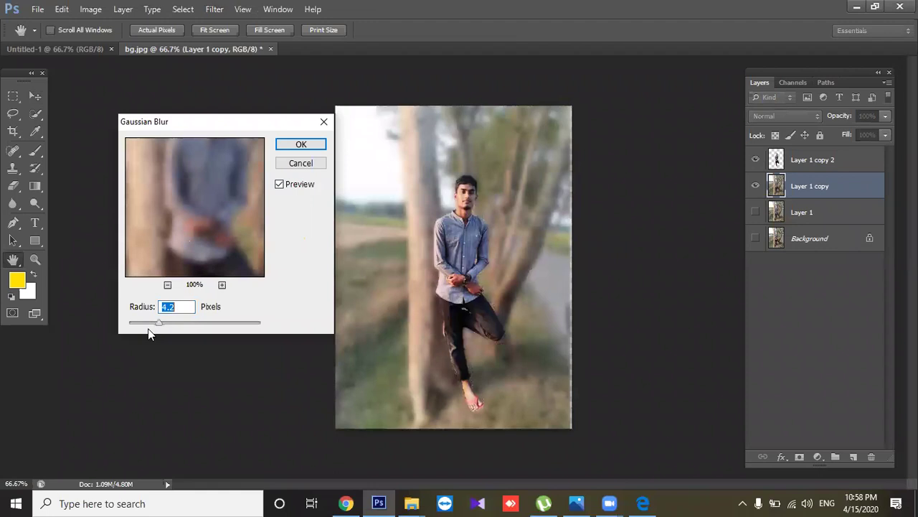
left_click(154, 325)
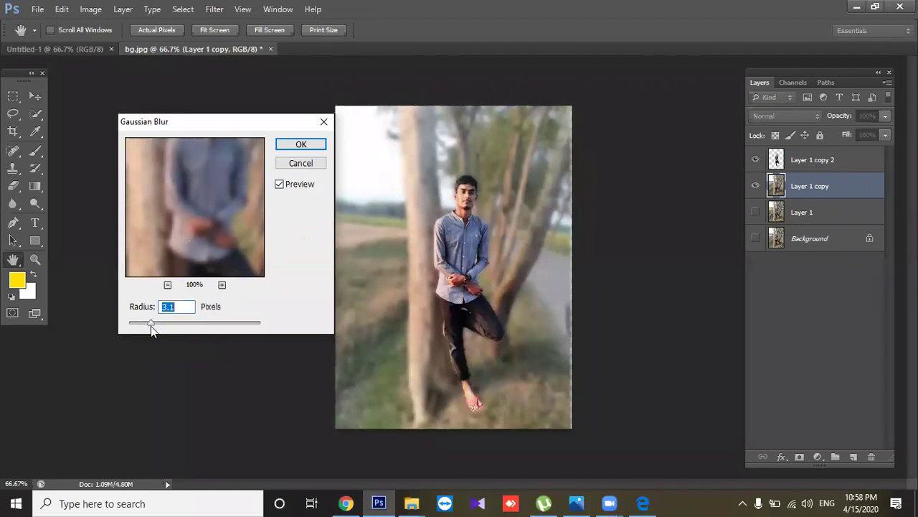
left_click(151, 324)
left_click(301, 145)
key("v")
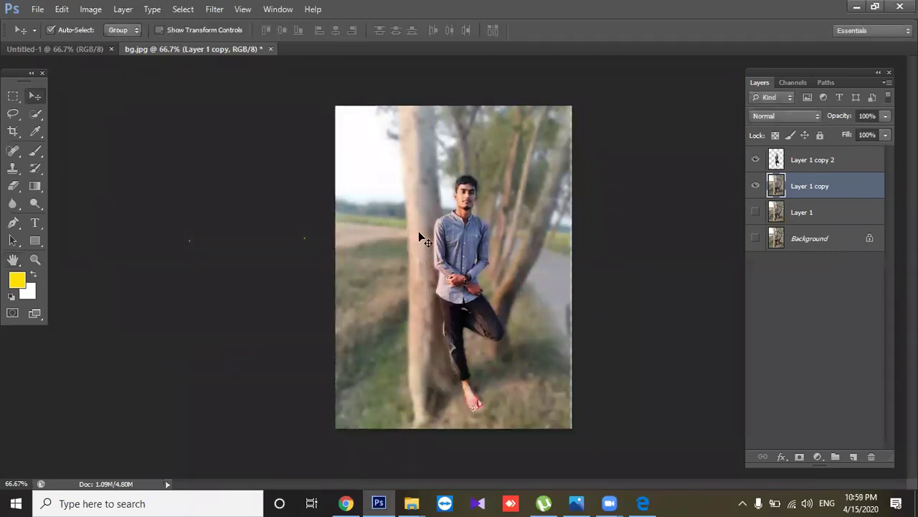
Select Layer 1 copy and make Layer 1 visible again.
left_click(846, 167)
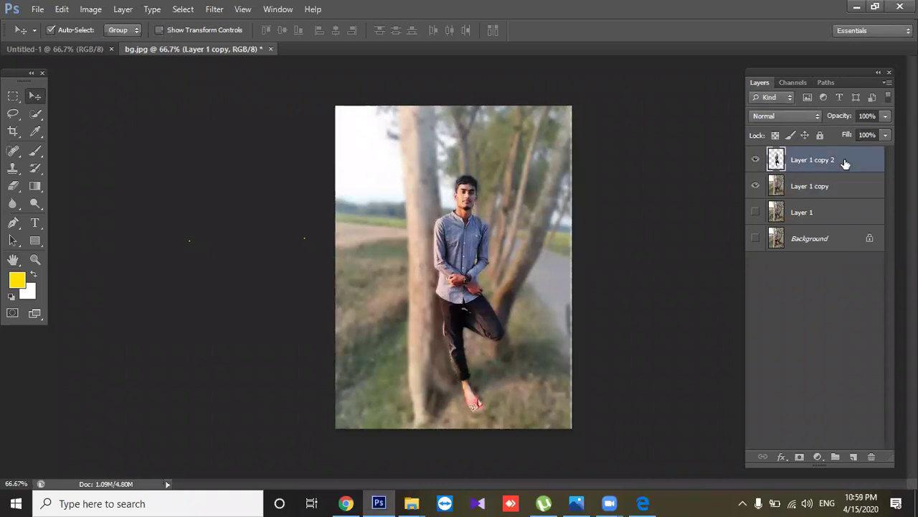
left_click(807, 193)
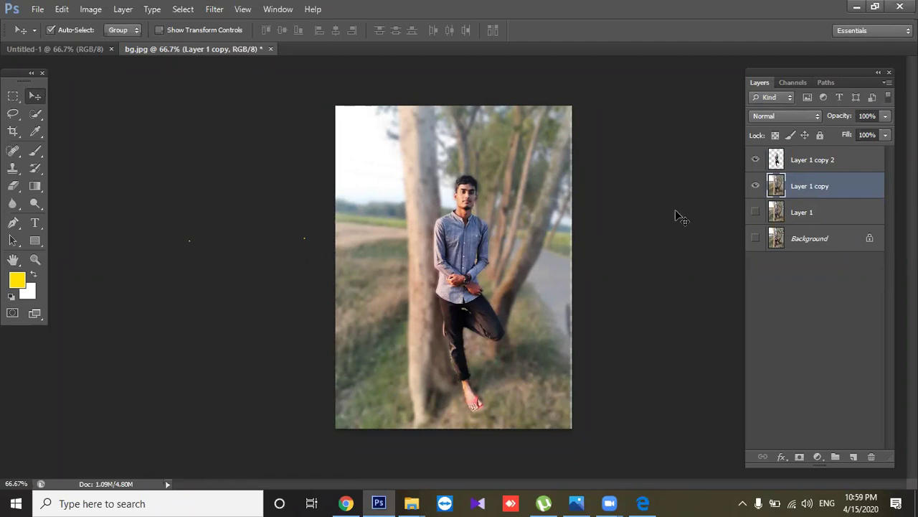
left_click(755, 211)
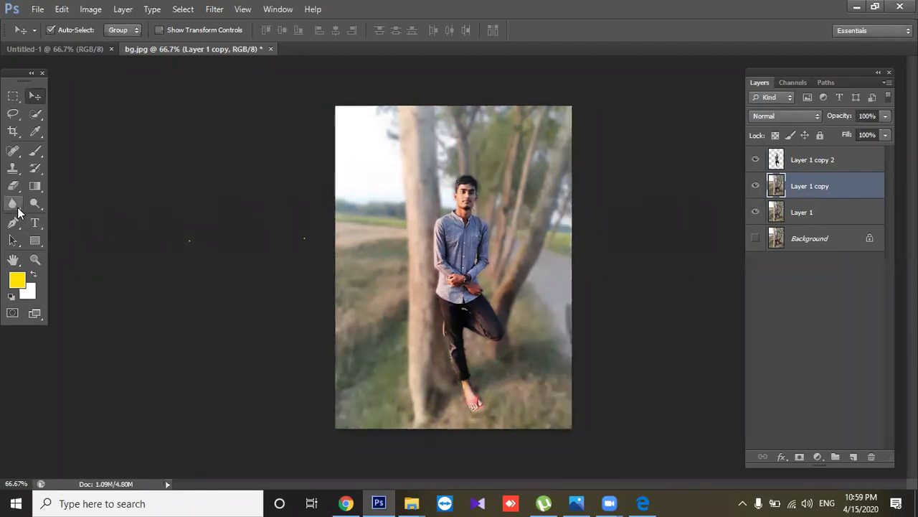
Erase the blurred copy over the man's leg with a 90-pixel eraser.
left_click(13, 186)
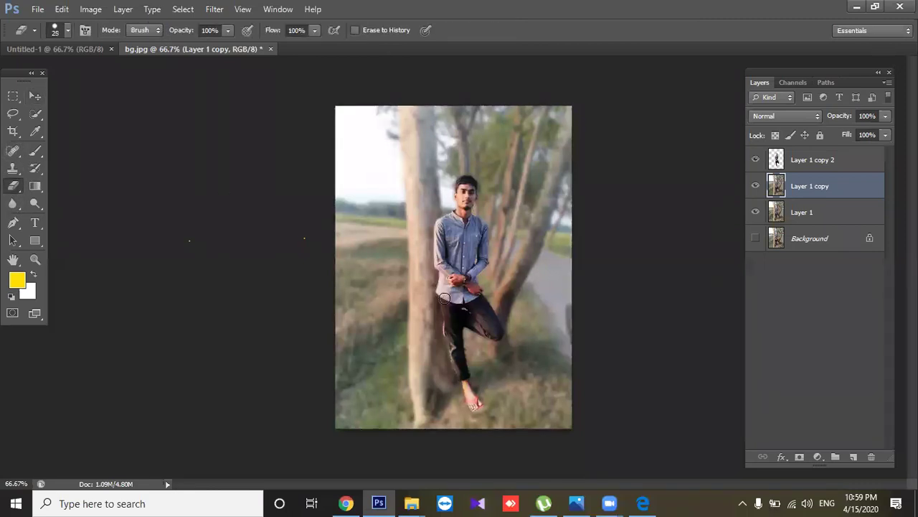
left_click(66, 32)
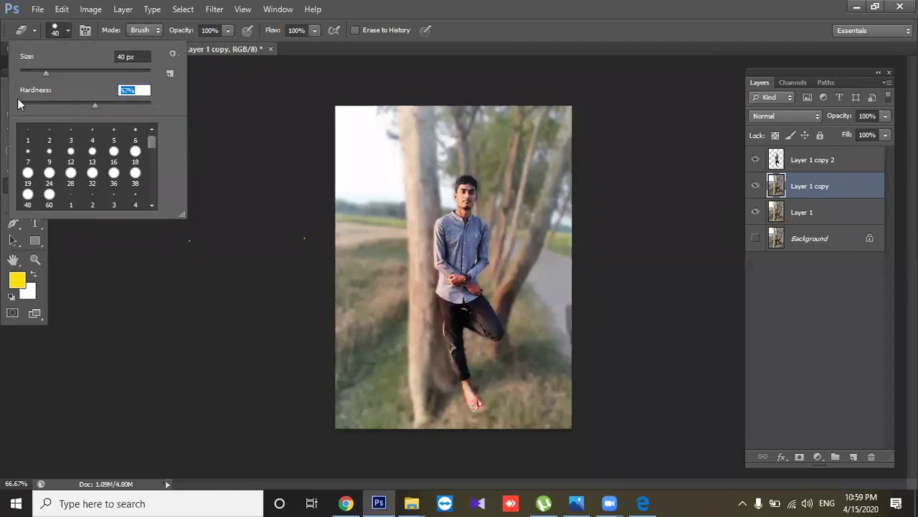
key("Return")
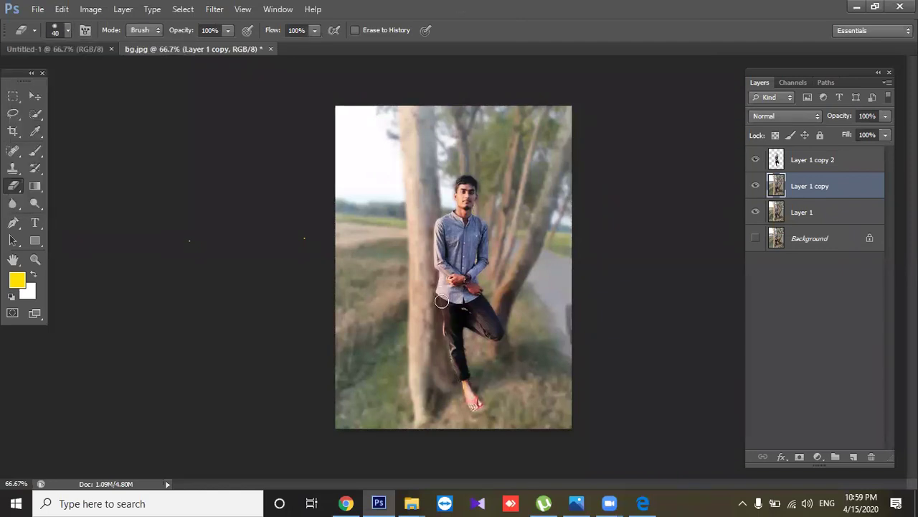
key("bracketright")
key("bracketright")
key("bracketright")
left_click_drag(443, 303, 464, 395)
Convert Layer 1 copy to black and white with Reds -22, Yellows -90, Greens 257.
left_click(35, 96)
left_click(119, 168)
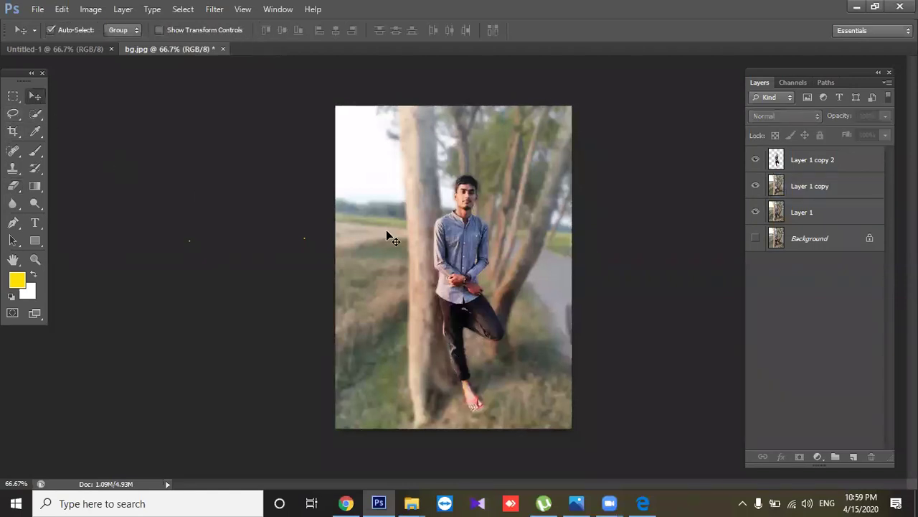
left_click(420, 213)
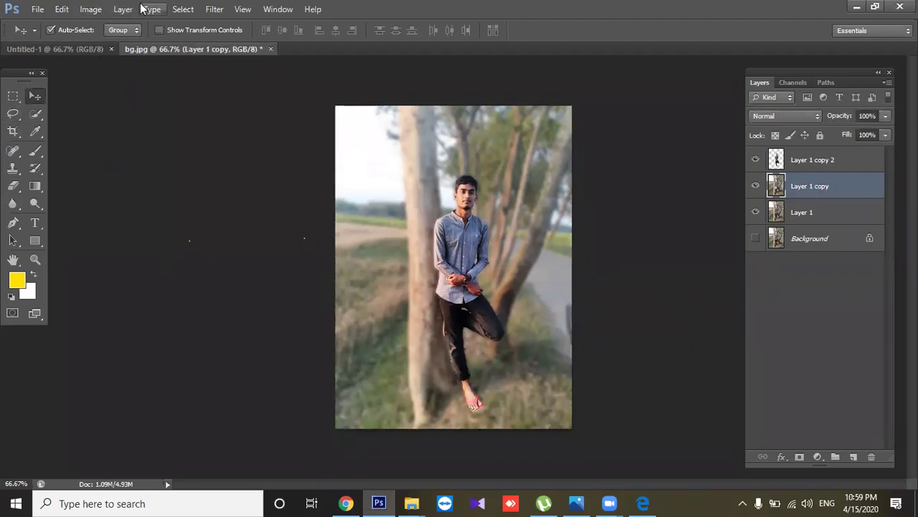
left_click(91, 9)
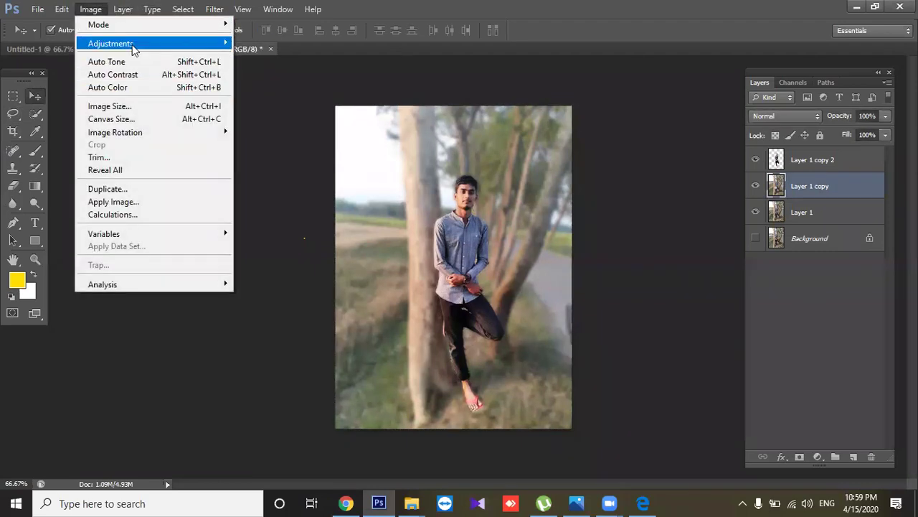
mouse_move(111, 43)
left_click(287, 137)
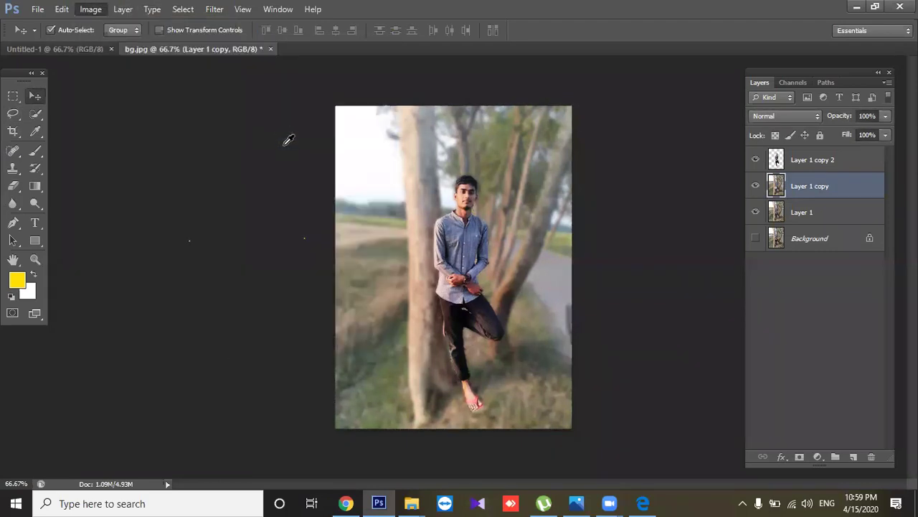
left_click_drag(515, 79, 235, 129)
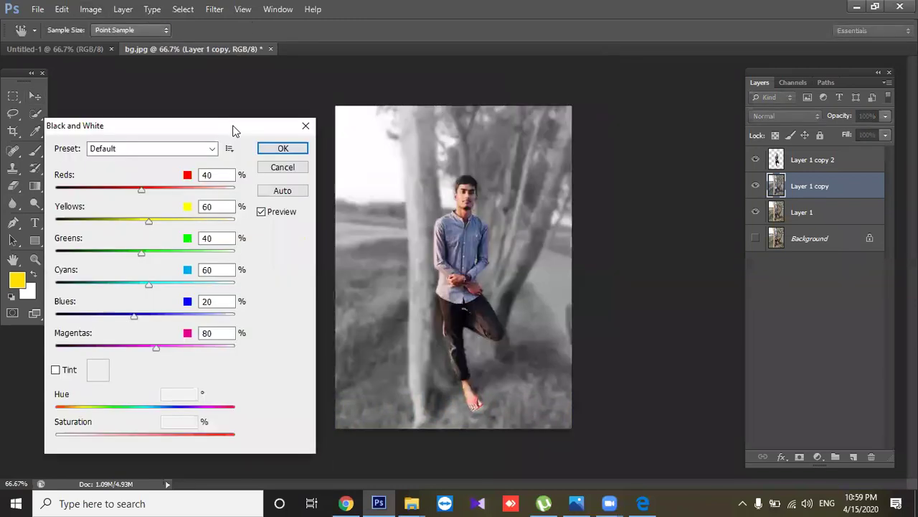
left_click_drag(170, 256, 219, 252)
left_click_drag(150, 221, 93, 221)
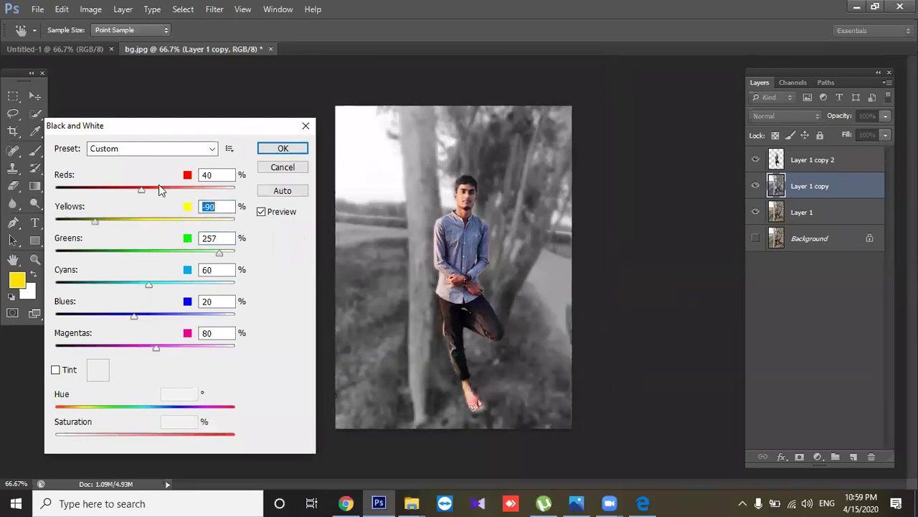
left_click_drag(175, 188, 119, 189)
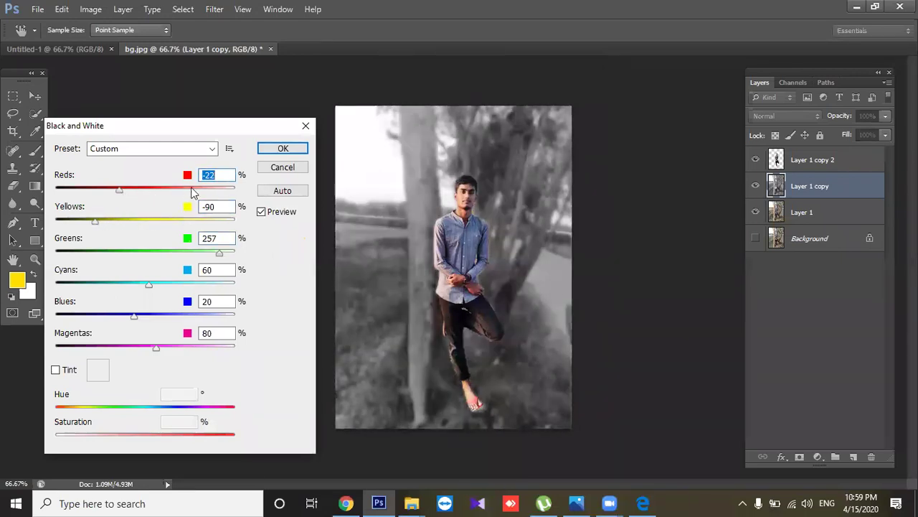
left_click(289, 147)
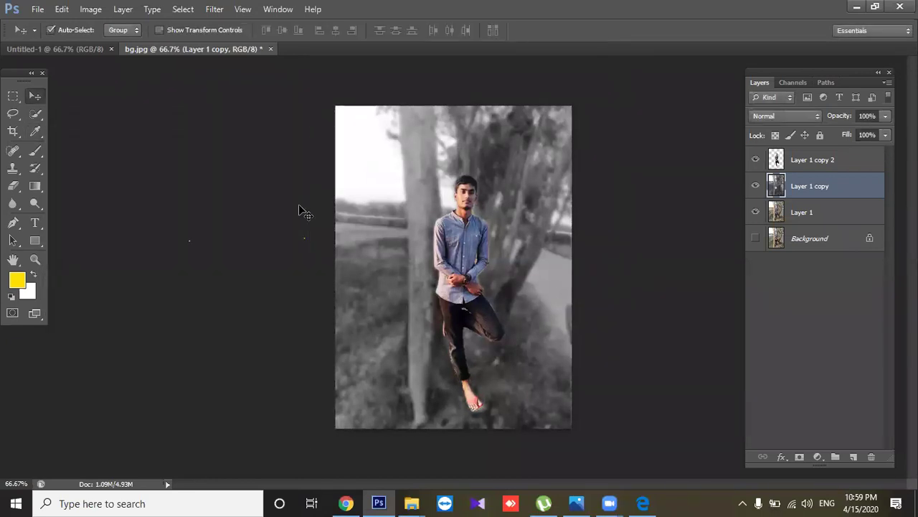
left_click(301, 207)
Shift the grey Layer 1 copy on the canvas, then hide it.
left_click_drag(388, 159, 343, 124)
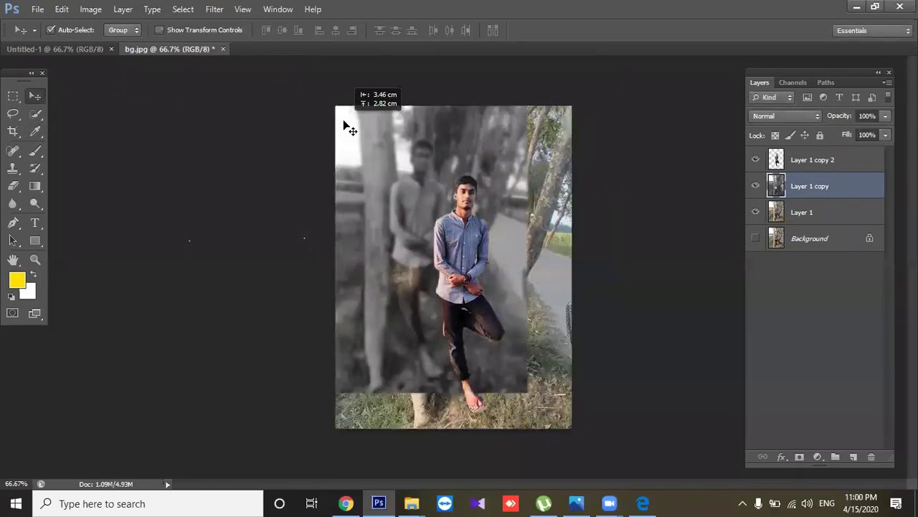
left_click_drag(413, 211, 556, 337)
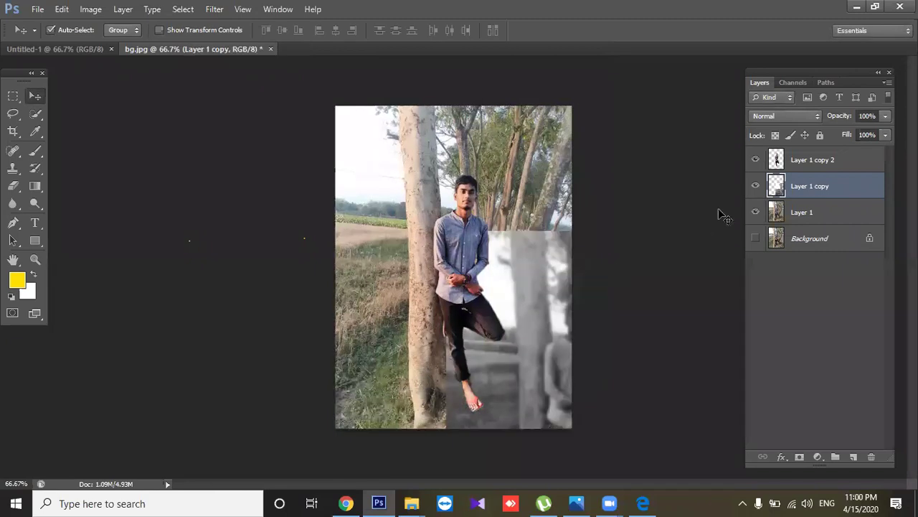
left_click(755, 186)
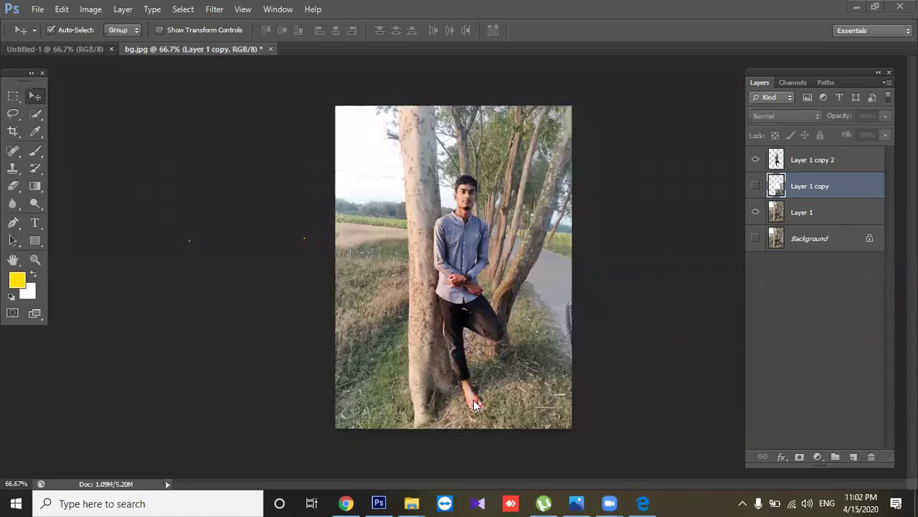
Go to behance.net in Chrome using the 'be' address-bar autocomplete.
left_click(346, 503)
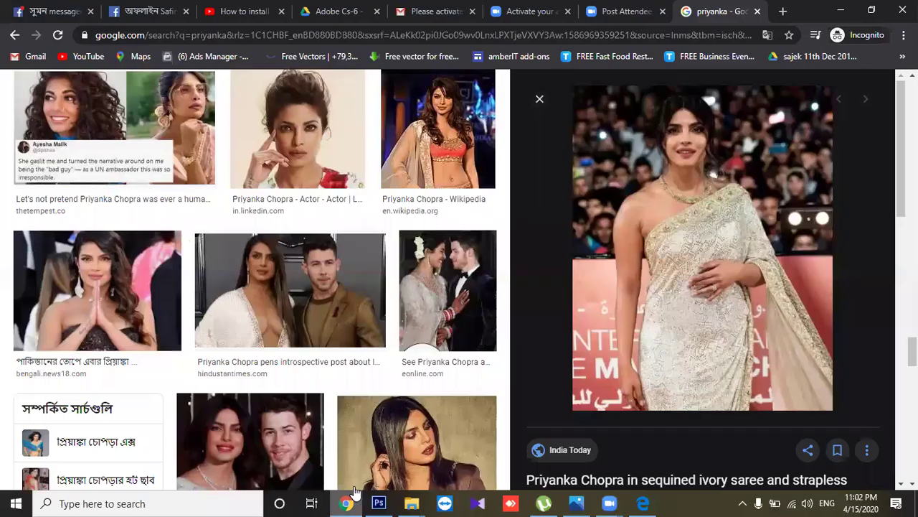
left_click(630, 40)
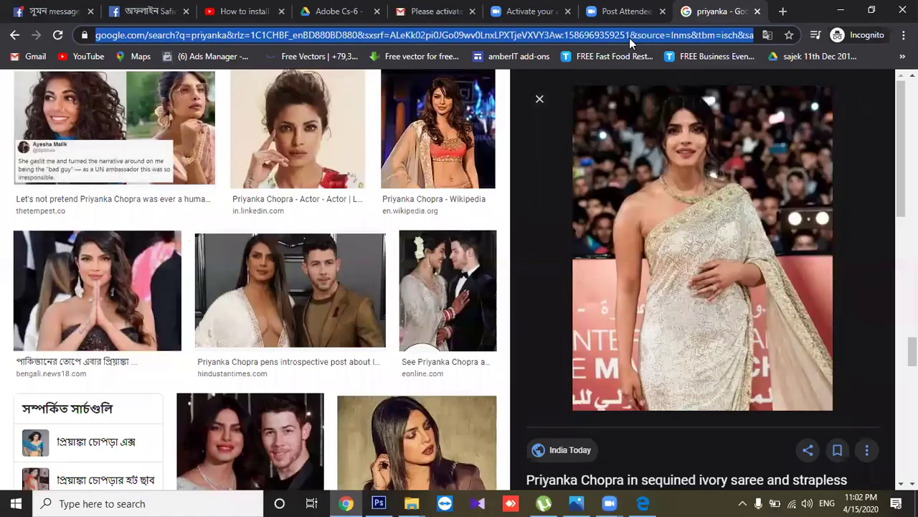
type("be")
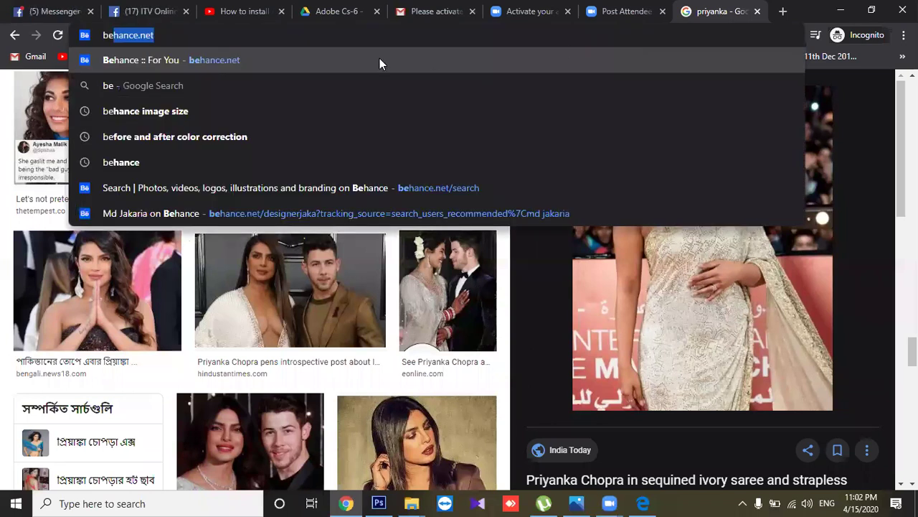
key("Return")
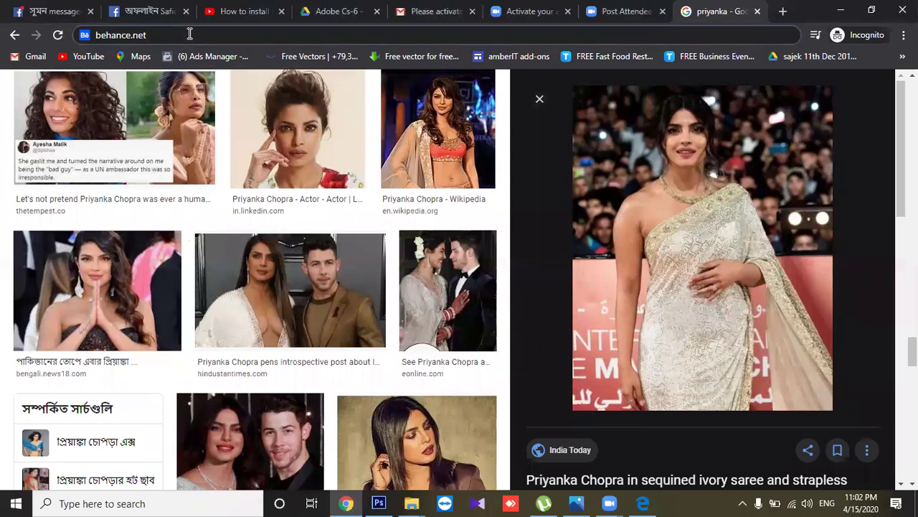
key("Return")
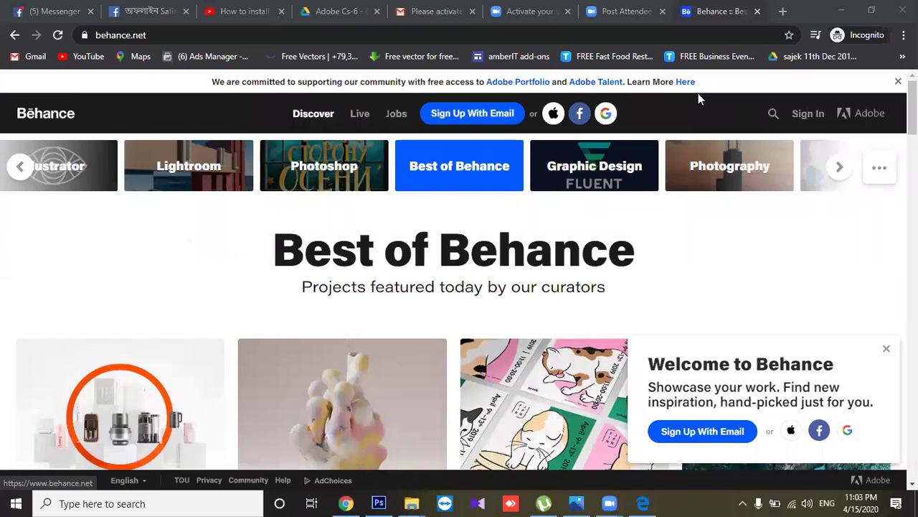
Search Behance for the designer's name and show the People results.
left_click(774, 112)
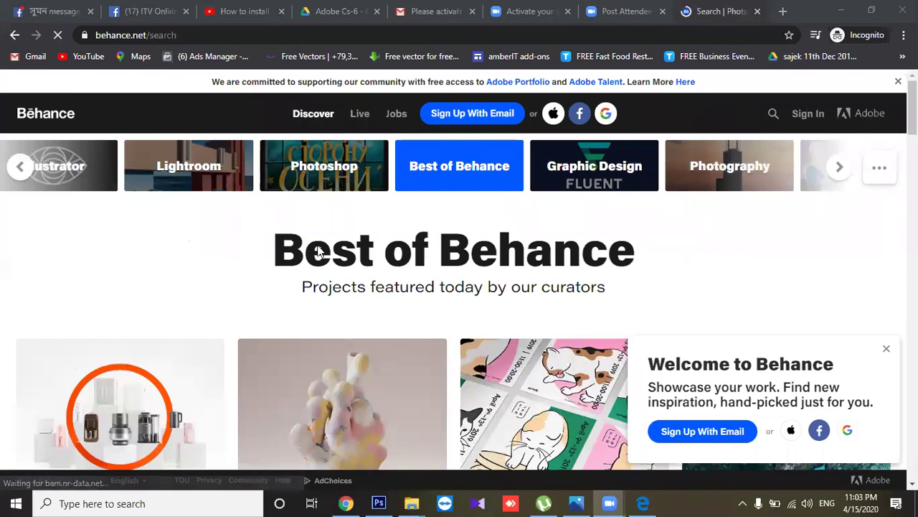
left_click(274, 148)
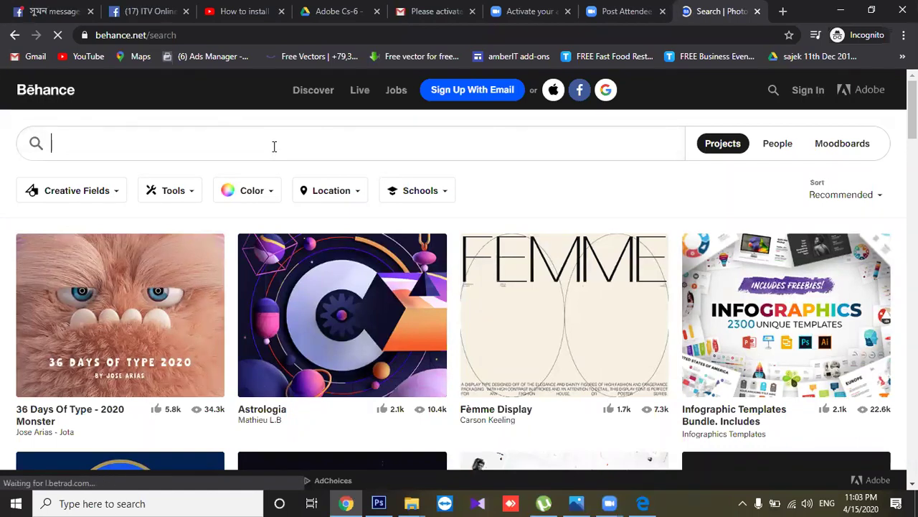
type("md jaka")
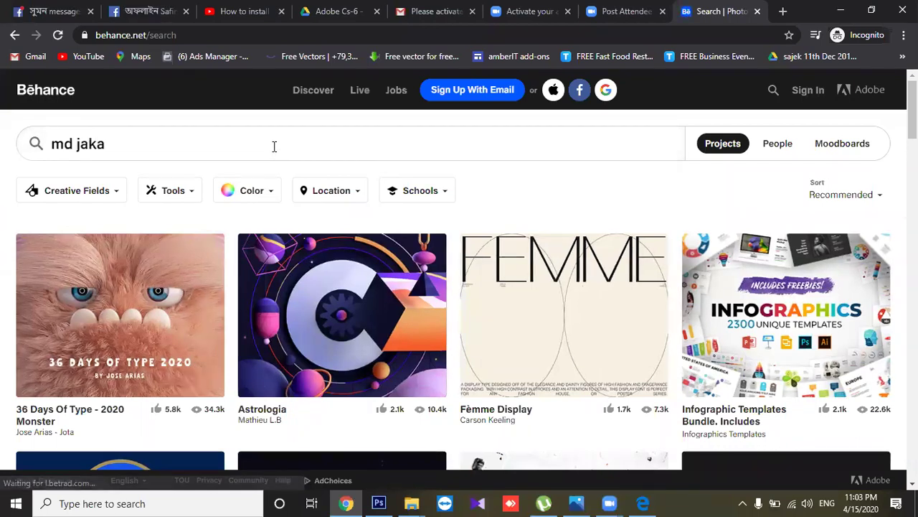
type("ria")
key("Return")
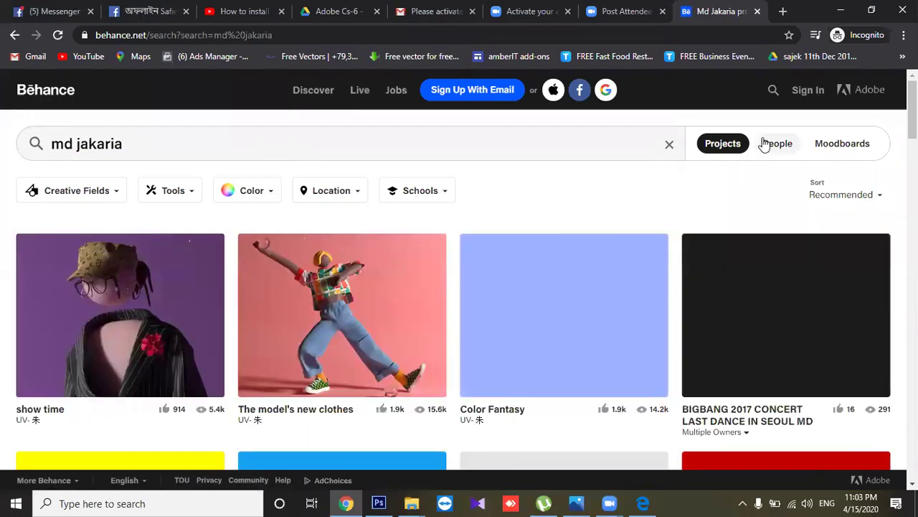
left_click(791, 146)
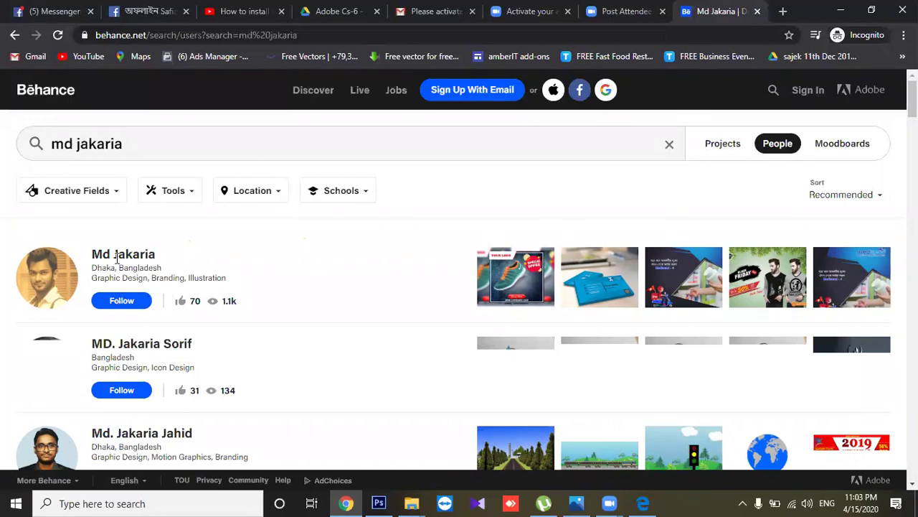
Open the top matching designer's profile and scroll through the gallery.
left_click(62, 269)
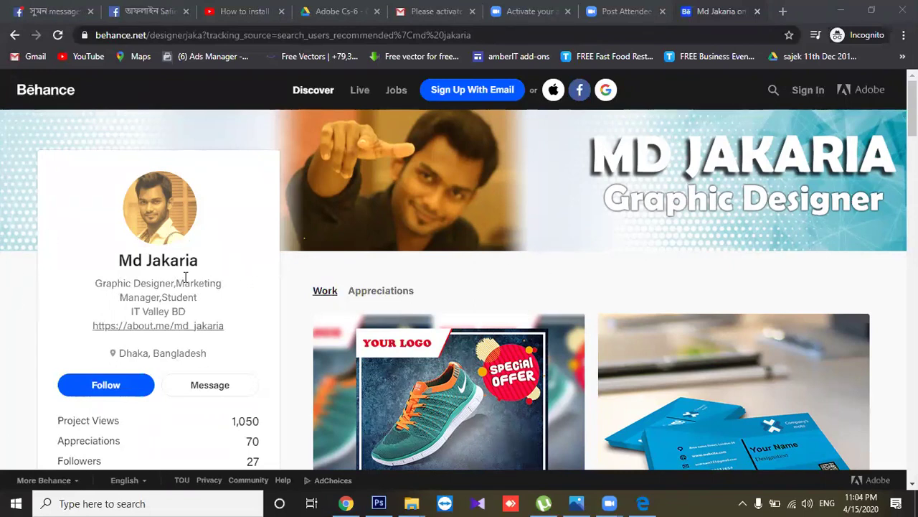
scroll(460, 287, "down", 2)
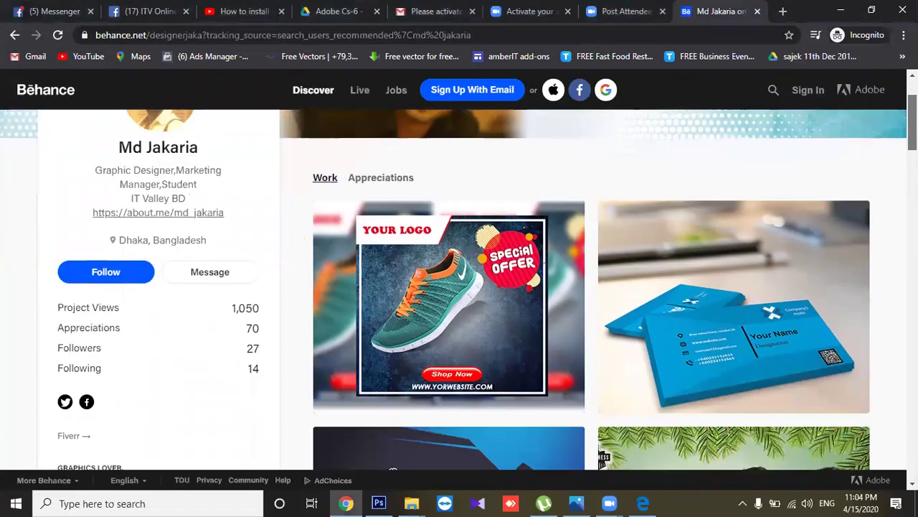
scroll(459, 287, "down", 3)
scroll(459, 287, "down", 1)
scroll(459, 287, "down", 3)
scroll(418, 222, "up", 3)
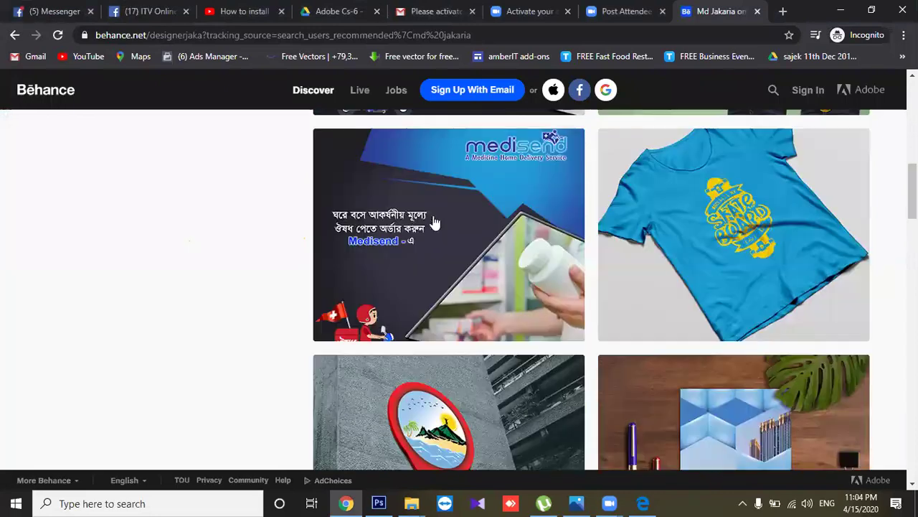
View the Medisend project to its end, then return to the gallery.
left_click(500, 231)
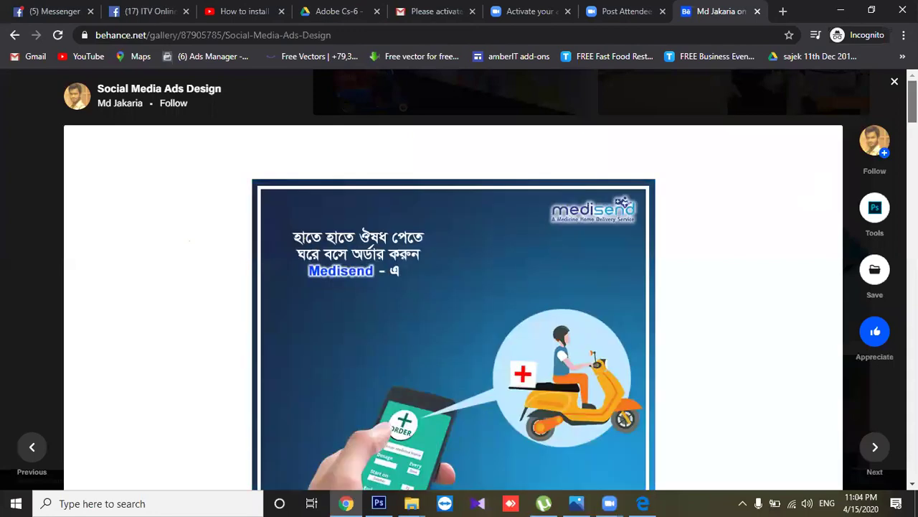
scroll(454, 280, "down", 3)
scroll(453, 280, "down", 2)
scroll(453, 280, "down", 4)
scroll(614, 353, "down", 2)
scroll(611, 373, "down", 3)
scroll(607, 402, "down", 3)
scroll(601, 436, "down", 5)
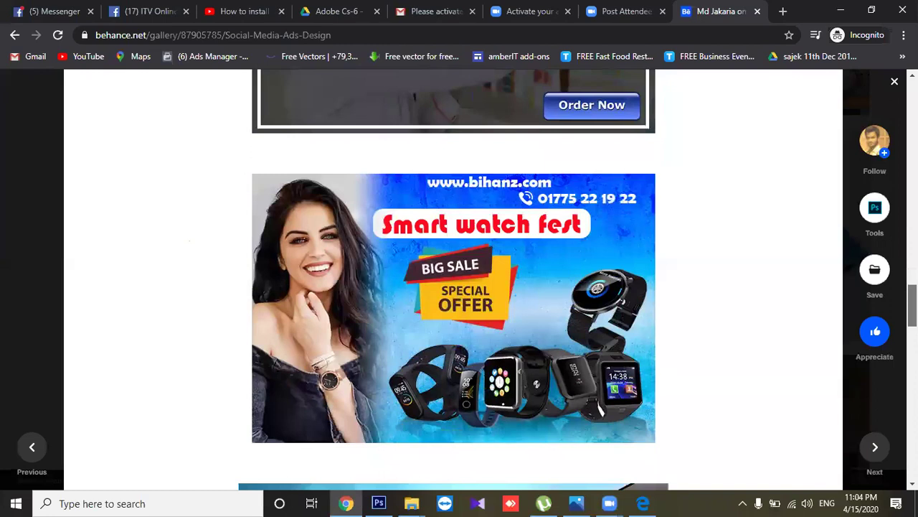
scroll(601, 436, "down", 2)
scroll(601, 437, "down", 5)
scroll(840, 362, "down", 3)
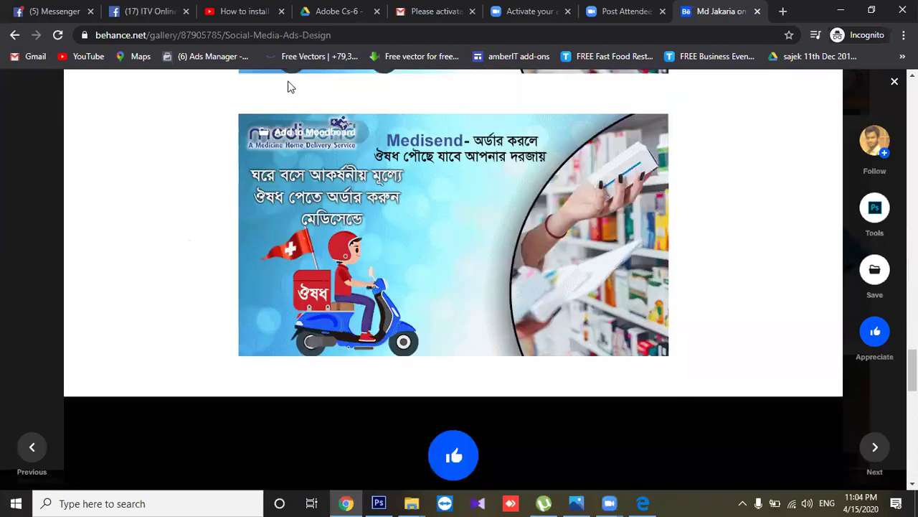
left_click(246, 35)
left_click(26, 149)
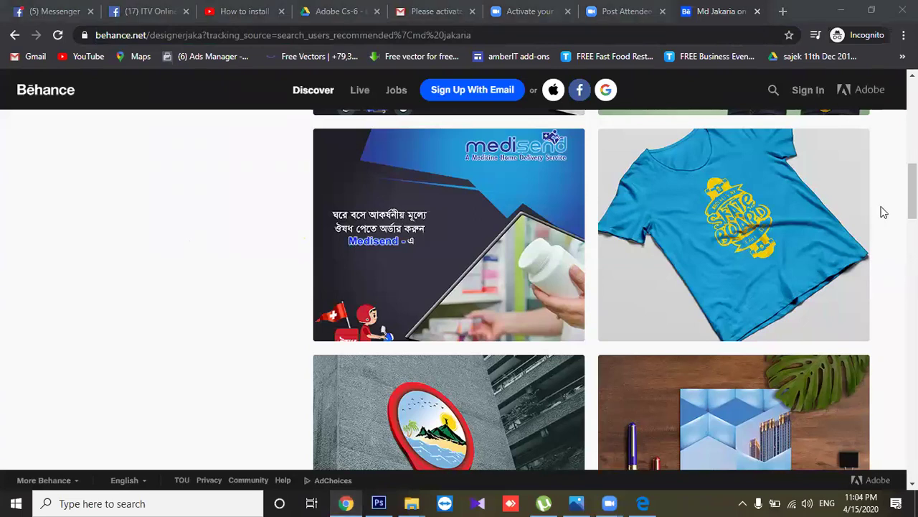
Open the Image Manipulation project and scroll through its images.
scroll(459, 287, "down", 4)
scroll(459, 287, "down", 4)
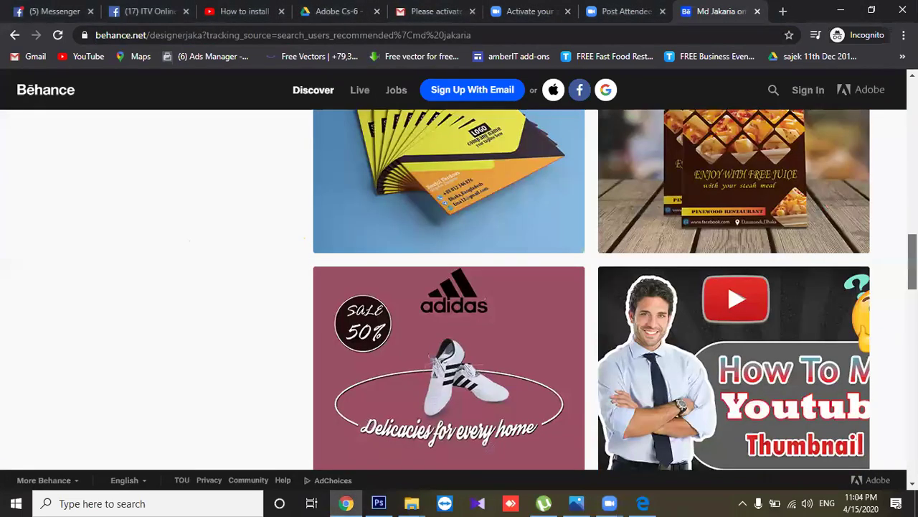
scroll(459, 287, "down", 4)
scroll(464, 259, "down", 8)
scroll(464, 259, "down", 1)
left_click(464, 259)
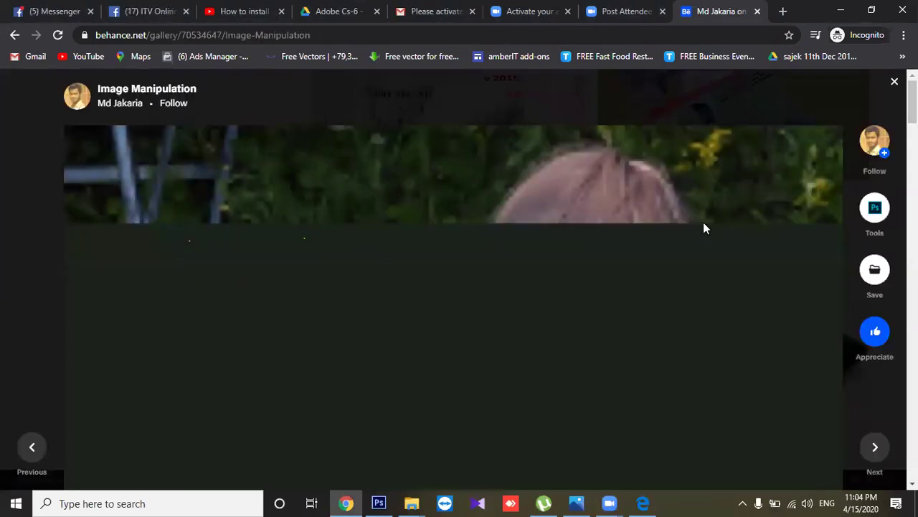
scroll(459, 279, "down", 2)
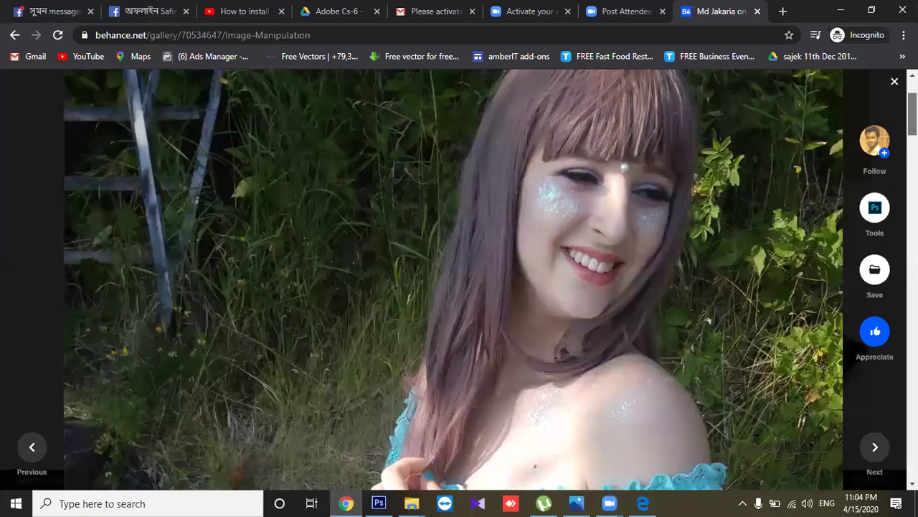
scroll(459, 280, "down", 1)
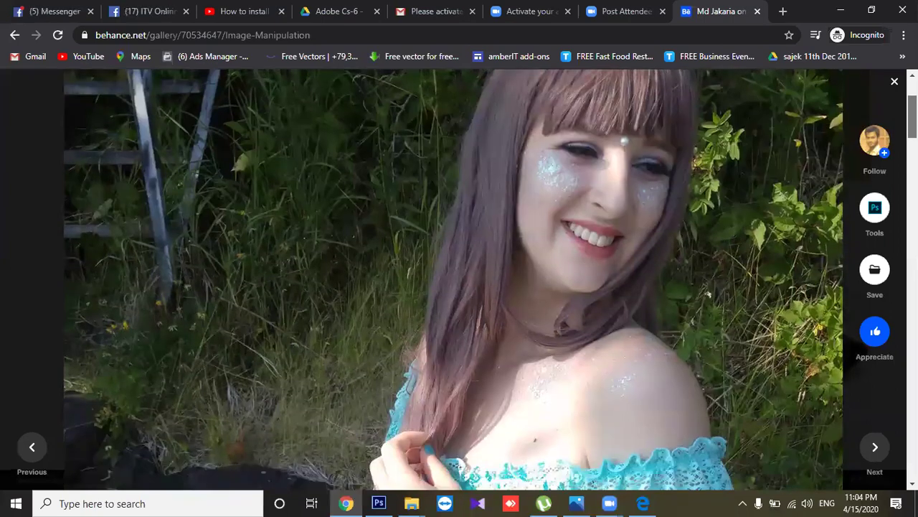
scroll(460, 280, "down", 5)
scroll(459, 280, "down", 5)
scroll(460, 280, "down", 5)
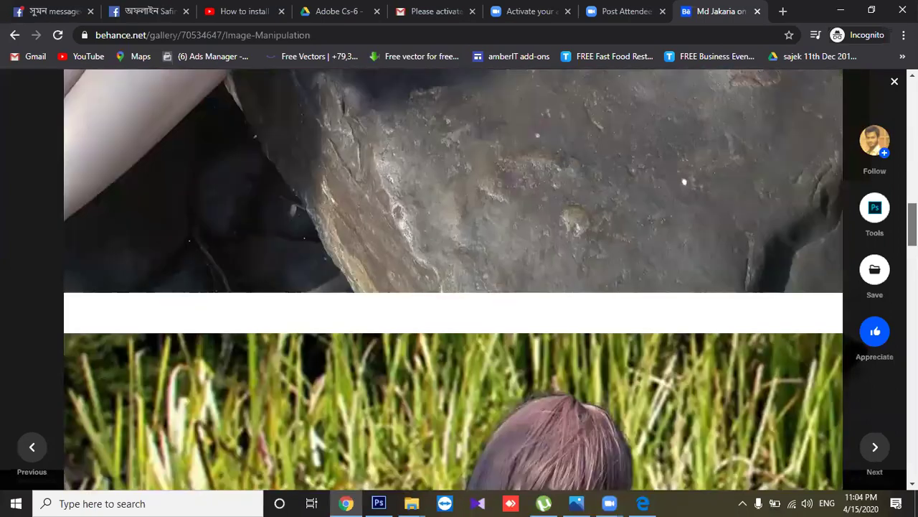
scroll(460, 279, "down", 5)
scroll(516, 283, "down", 5)
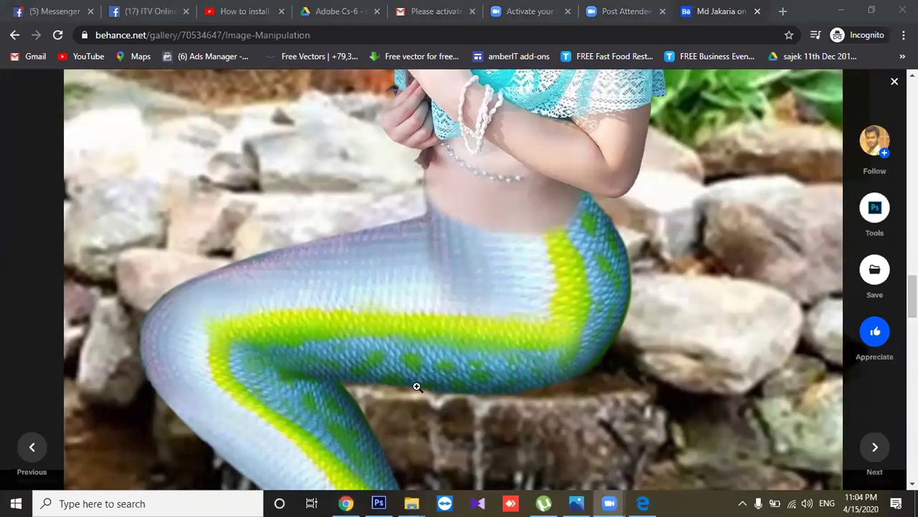
Keep browsing the Image Manipulation project, then close it.
left_click(763, 241)
scroll(763, 241, "down", 3)
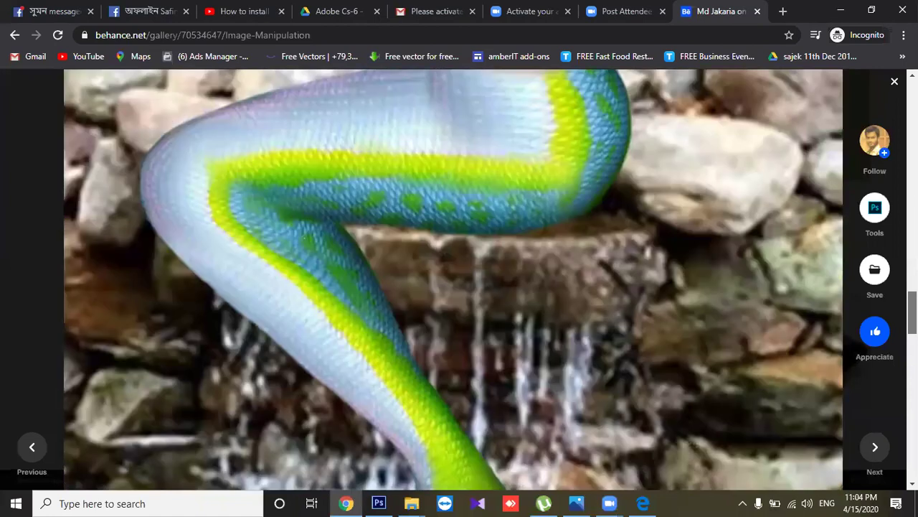
scroll(453, 279, "down", 4)
scroll(454, 280, "up", 2)
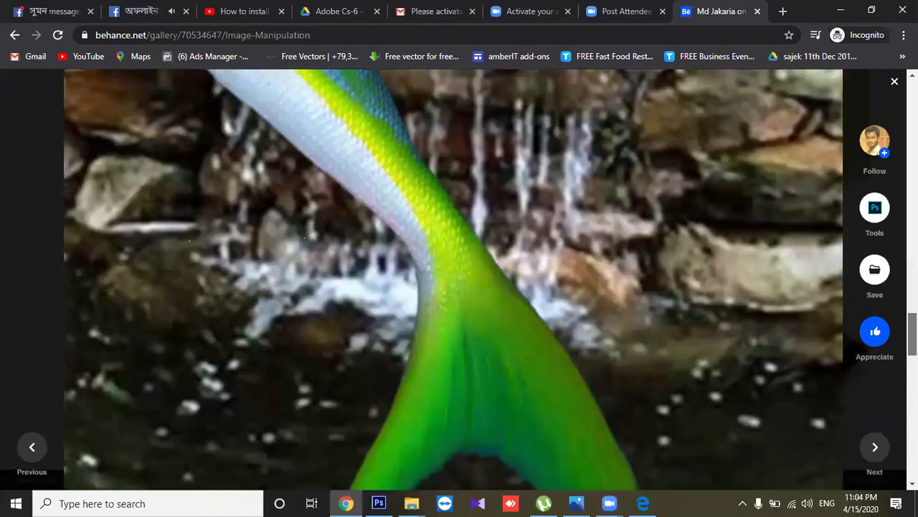
scroll(453, 280, "up", 5)
scroll(454, 280, "down", 5)
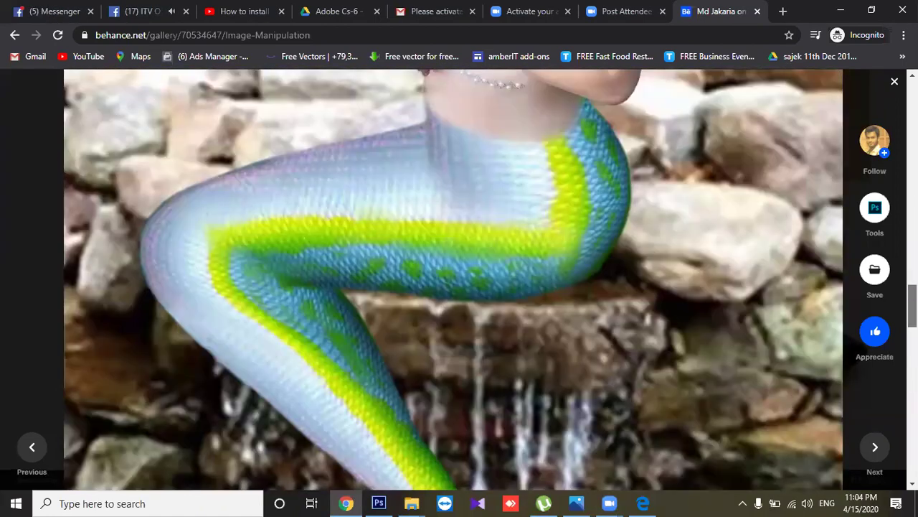
scroll(454, 279, "down", 4)
scroll(454, 279, "up", 2)
scroll(453, 280, "up", 3)
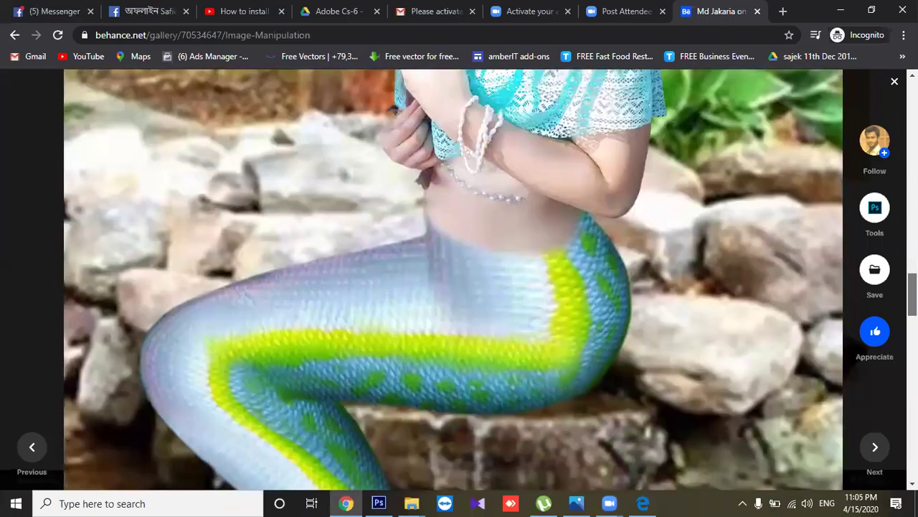
scroll(454, 280, "up", 3)
scroll(454, 280, "up", 5)
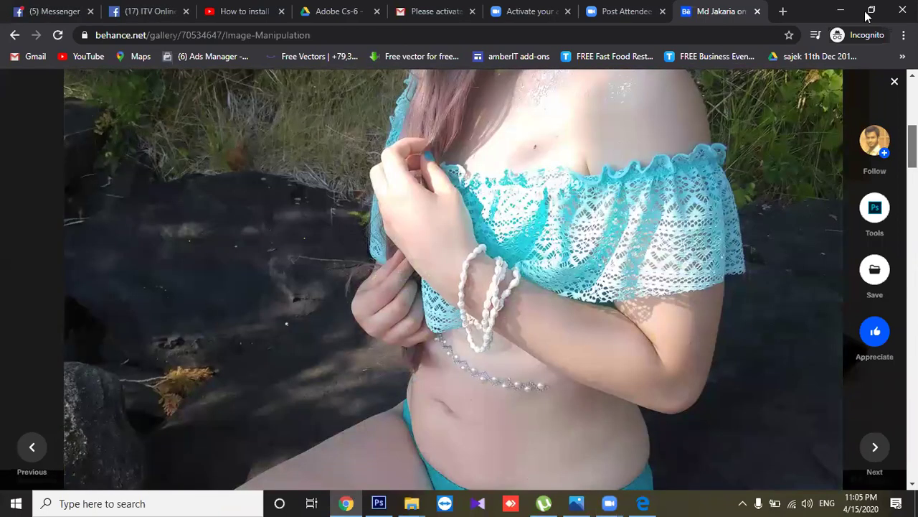
scroll(3, 237, "up", 5)
key("Escape")
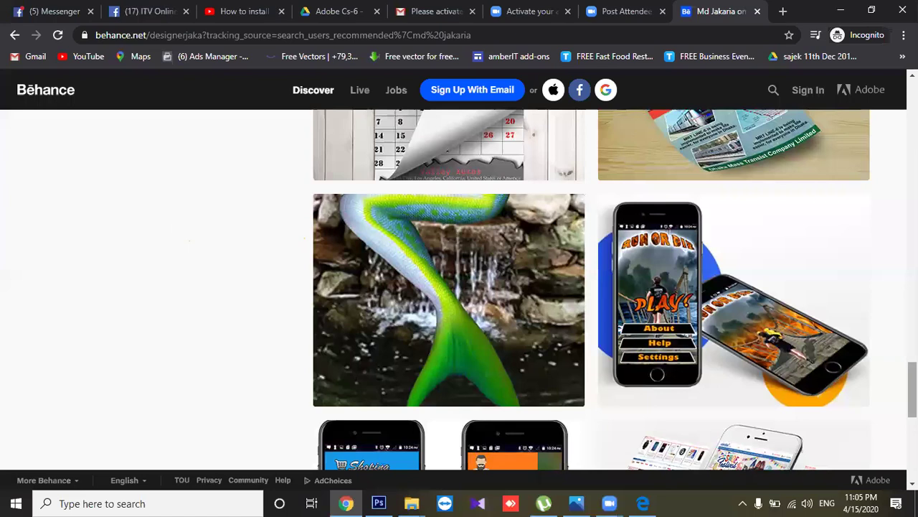
Scroll the gallery down to the Australia Visa Processing project and open it.
scroll(865, 464, "down", 1)
scroll(865, 464, "down", 3)
scroll(865, 464, "down", 2)
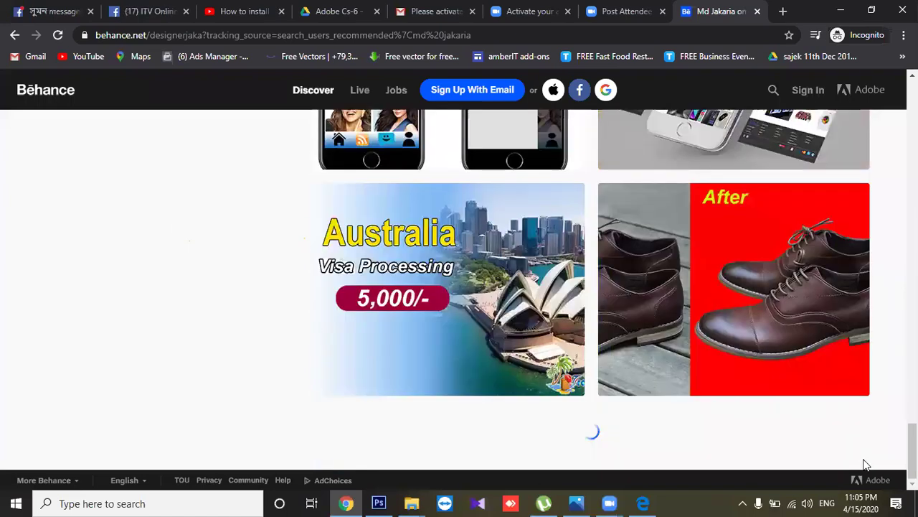
left_click(447, 344)
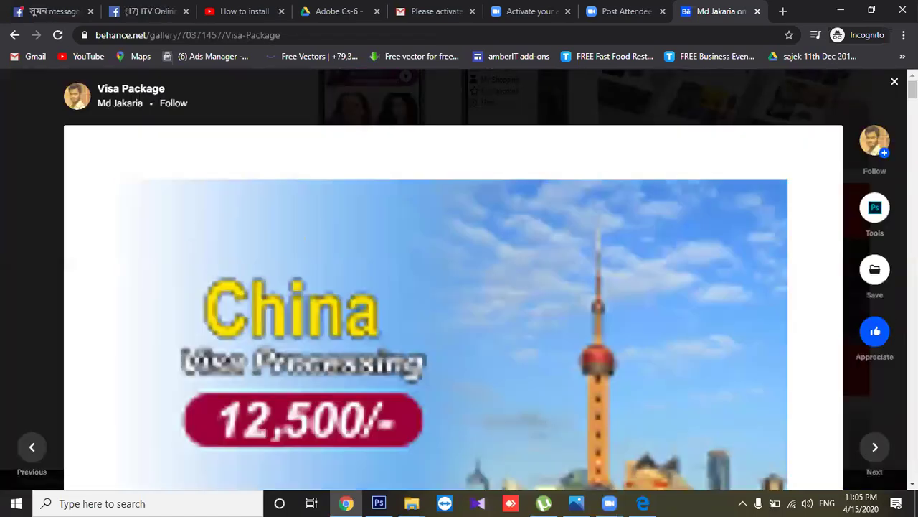
Scroll through the visa project, then close it.
scroll(453, 280, "down", 1)
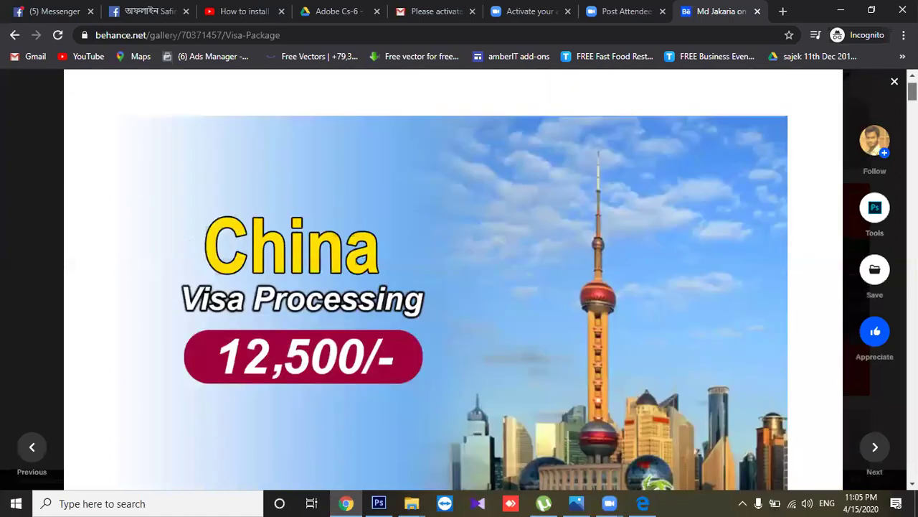
scroll(453, 279, "down", 5)
scroll(465, 279, "down", 5)
scroll(465, 279, "down", 7)
scroll(2, 352, "down", 5)
scroll(92, 332, "down", 3)
key("Escape")
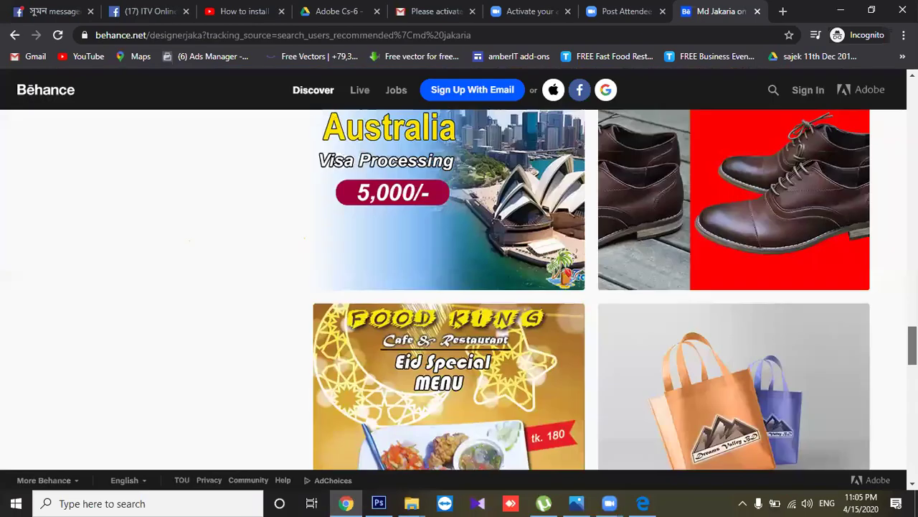
Open the Travel Link Bangladesh project and scroll down to the beach poster.
scroll(460, 287, "down", 5)
scroll(459, 287, "down", 3)
scroll(459, 287, "down", 3)
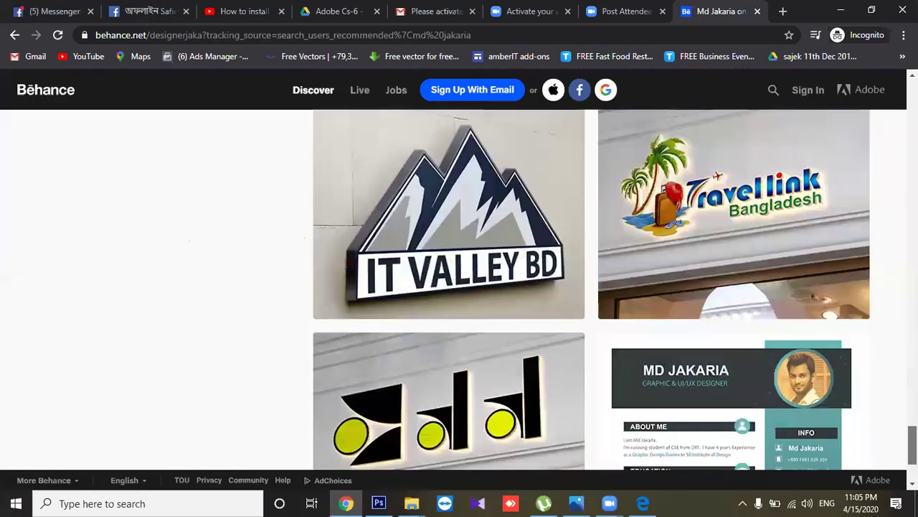
scroll(459, 286, "down", 2)
scroll(785, 394, "down", 2)
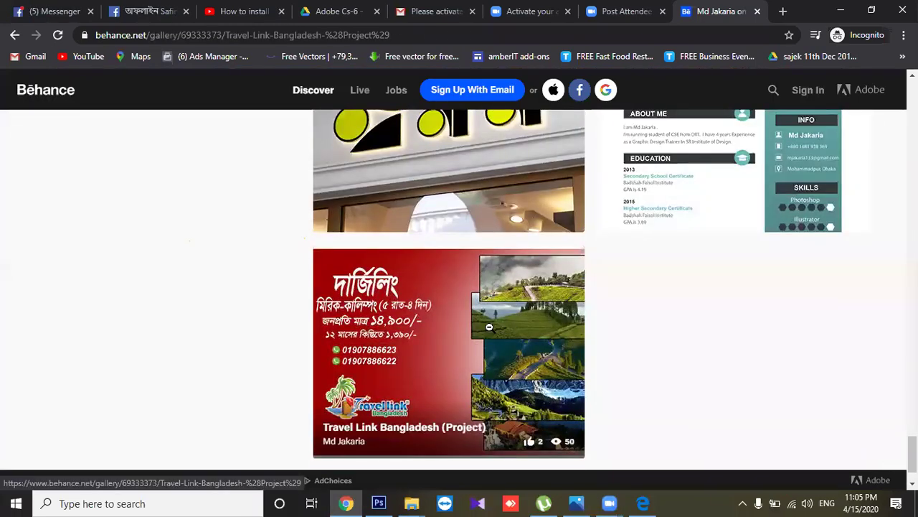
left_click(491, 310)
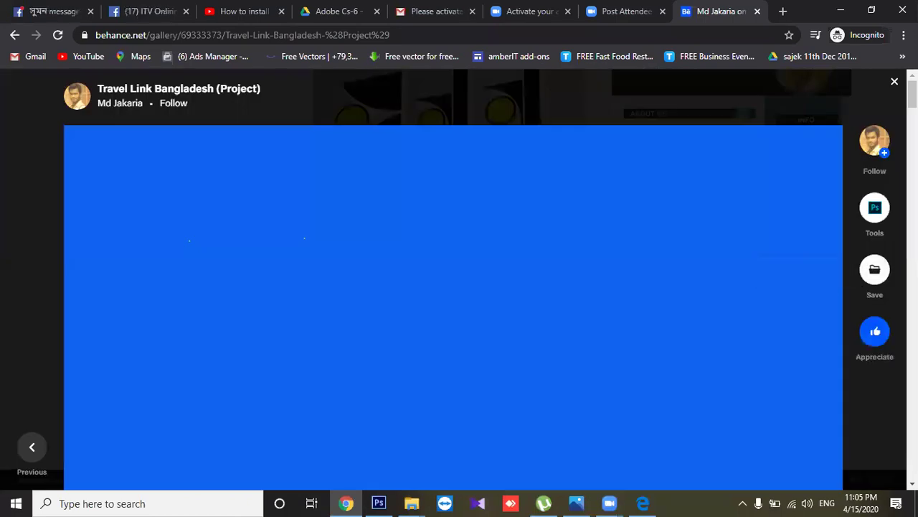
scroll(453, 280, "down", 2)
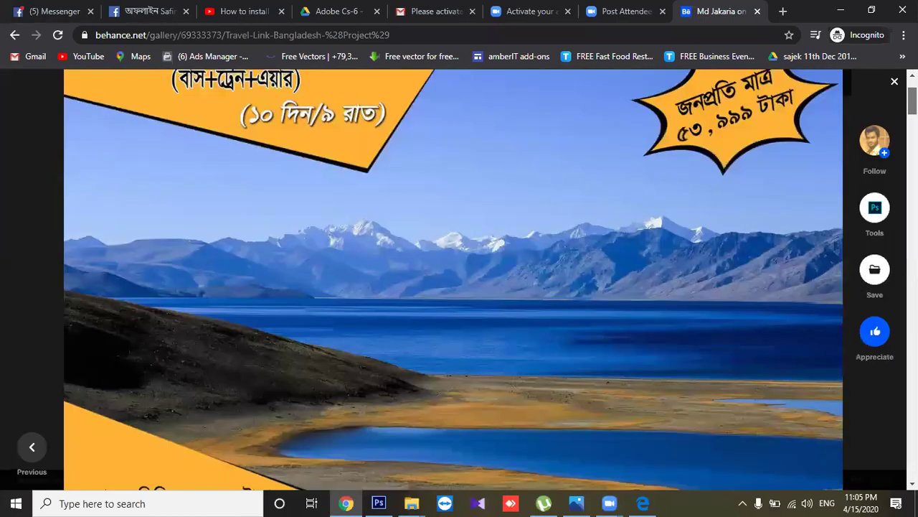
scroll(454, 280, "down", 5)
scroll(454, 279, "down", 5)
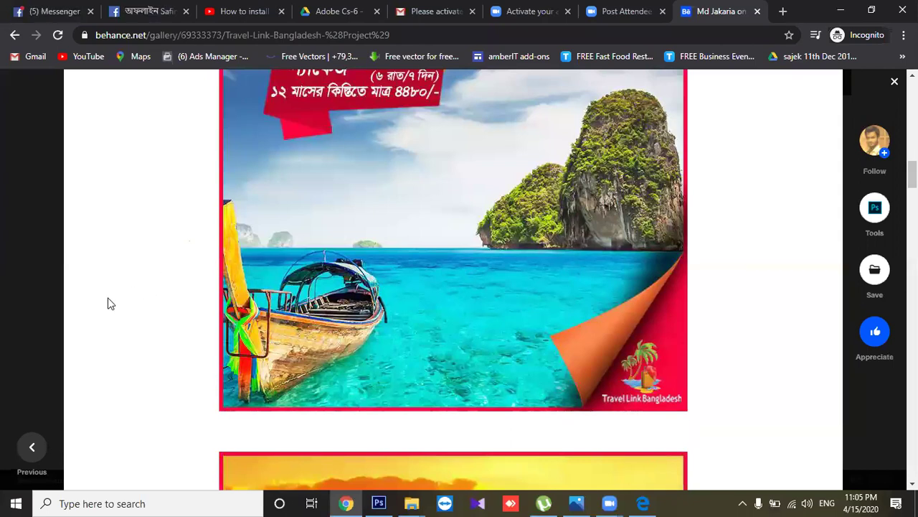
Back in Photoshop, delete the duplicate copy of the man.
left_click(844, 13)
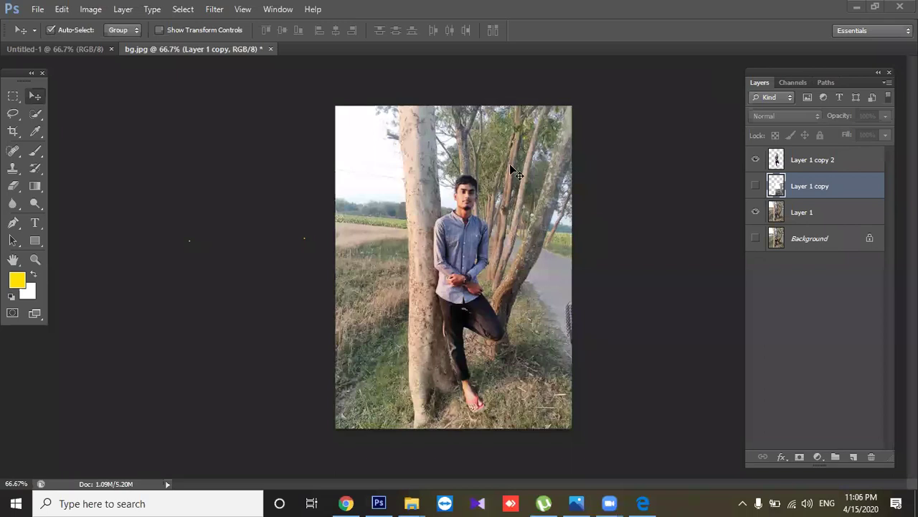
mouse_move(470, 231)
left_mouse_down()
mouse_move(431, 163)
mouse_move(437, 175)
left_mouse_up()
key("Delete")
Select Layer 1, undo its accidental shift, and bring up Image > Adjustments.
left_click(492, 264)
mouse_move(492, 264)
left_mouse_down()
mouse_move(531, 270)
mouse_move(527, 257)
left_mouse_up()
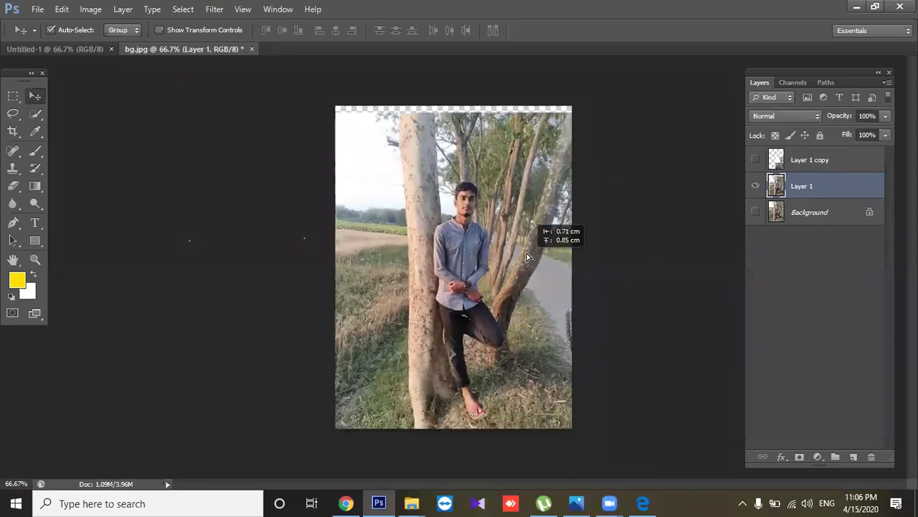
key("ctrl+z")
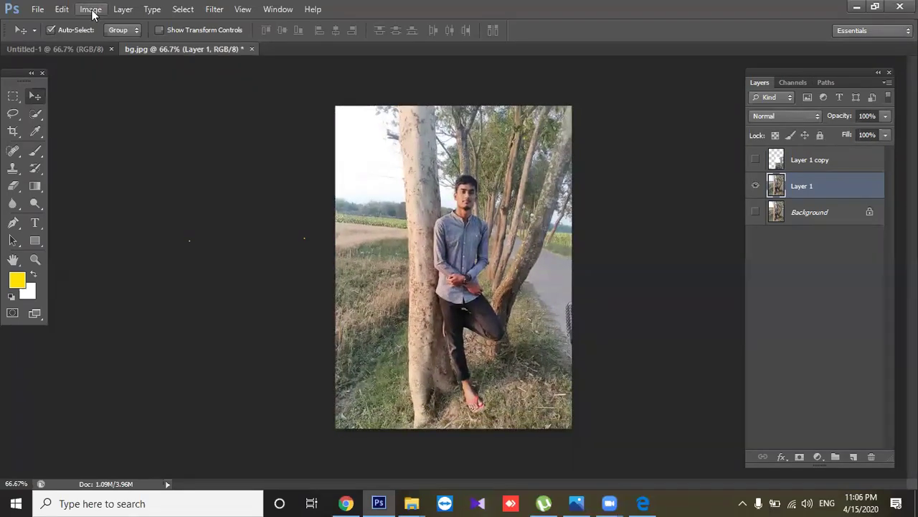
left_click(91, 10)
mouse_move(110, 43)
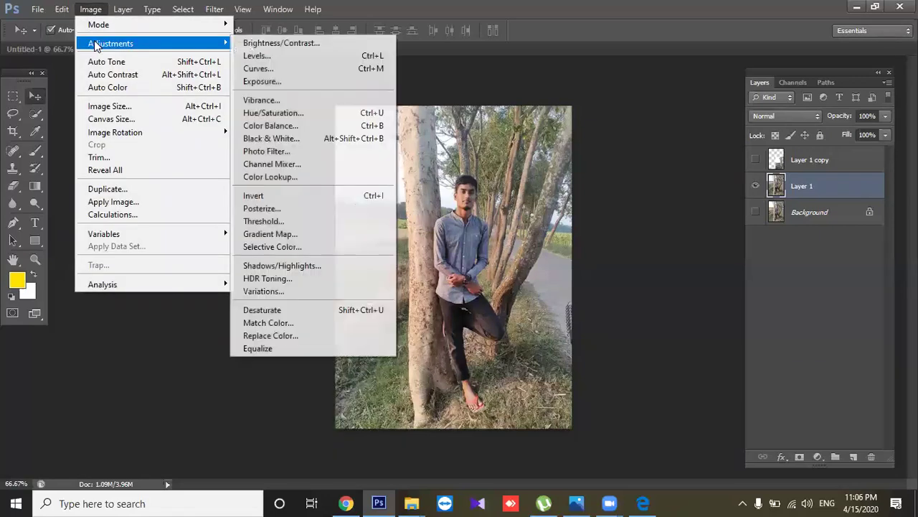
Apply a custom Black & White mix to Layer 1, darkening greens, cyans, blues and magentas, Yellows 28.
left_click(300, 140)
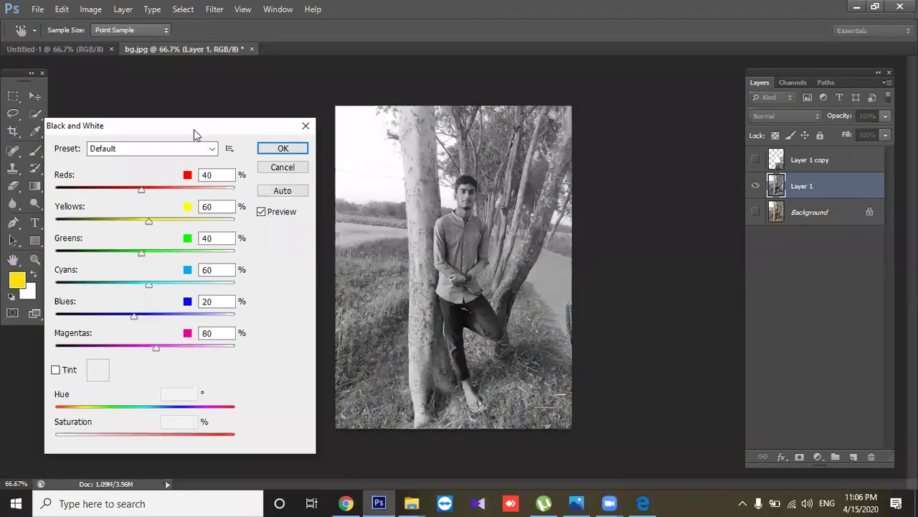
left_click_drag(194, 129, 192, 105)
mouse_move(141, 164)
left_mouse_down()
mouse_move(197, 167)
mouse_move(92, 167)
mouse_move(158, 167)
mouse_move(180, 197)
mouse_move(172, 197)
left_mouse_up()
mouse_move(139, 228)
left_mouse_down()
mouse_move(191, 228)
mouse_move(60, 229)
mouse_move(213, 231)
mouse_move(52, 229)
left_mouse_up()
left_click_drag(148, 261, 72, 261)
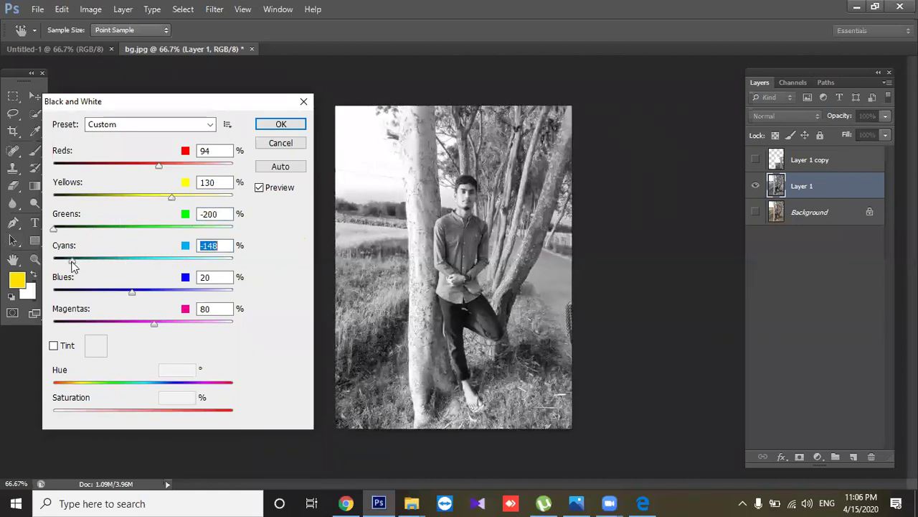
left_click_drag(132, 292, 81, 293)
left_click_drag(154, 322, 44, 323)
mouse_move(138, 176)
left_mouse_down()
mouse_move(120, 172)
mouse_move(162, 167)
left_mouse_up()
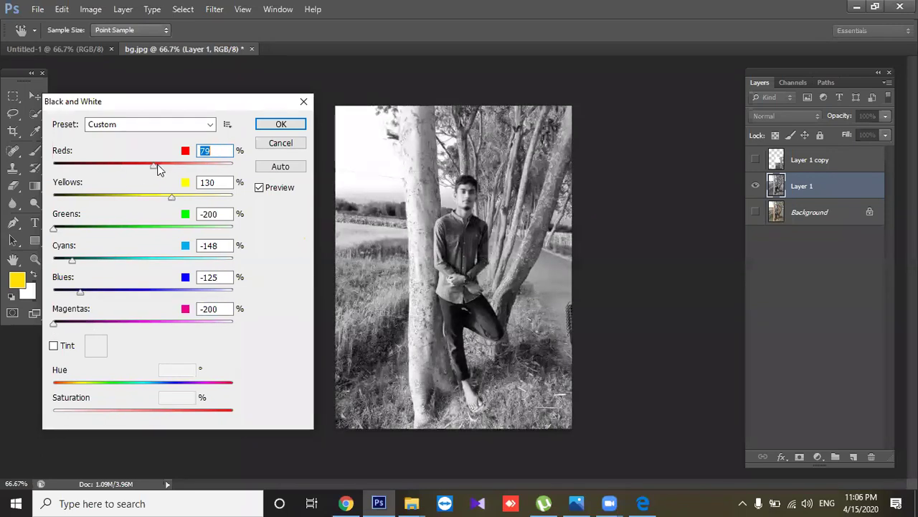
left_click_drag(171, 197, 179, 198)
left_click(135, 198)
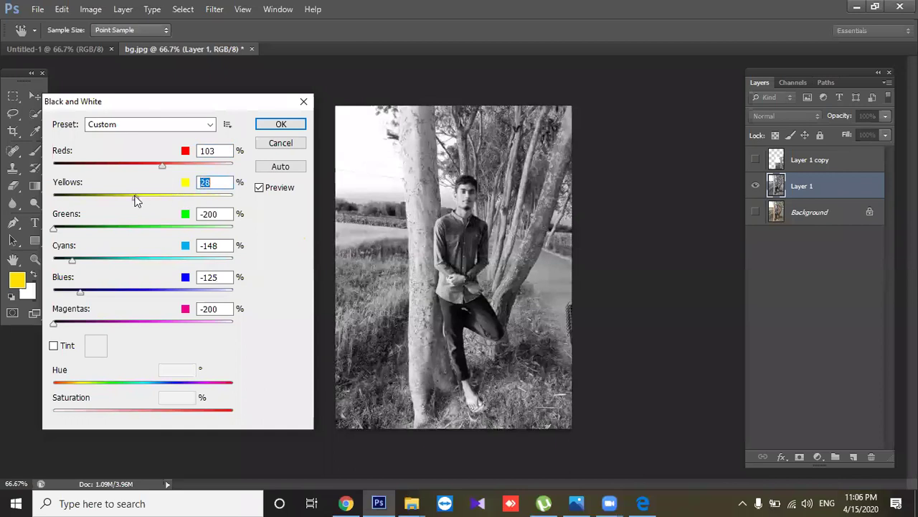
left_click(280, 125)
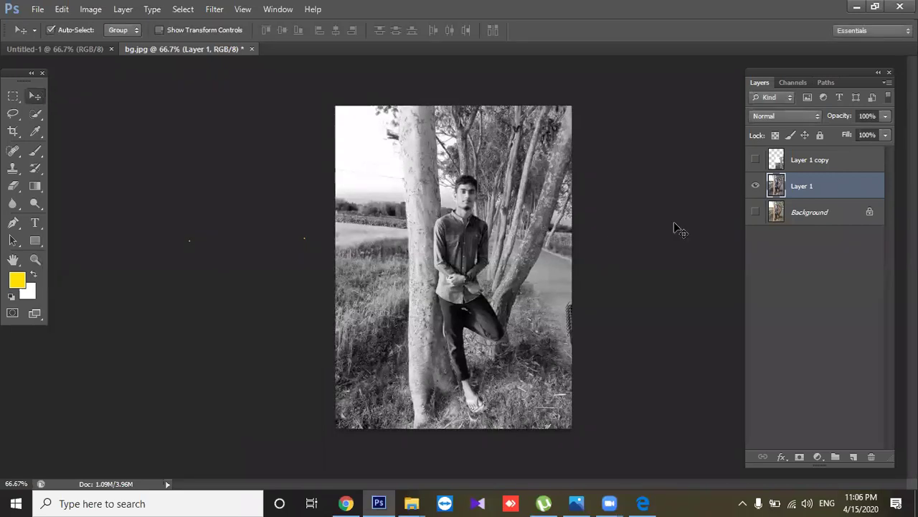
Toggle Background and Layer 1 visibility to compare, then zoom to 200%.
left_click(755, 210)
left_click(754, 186)
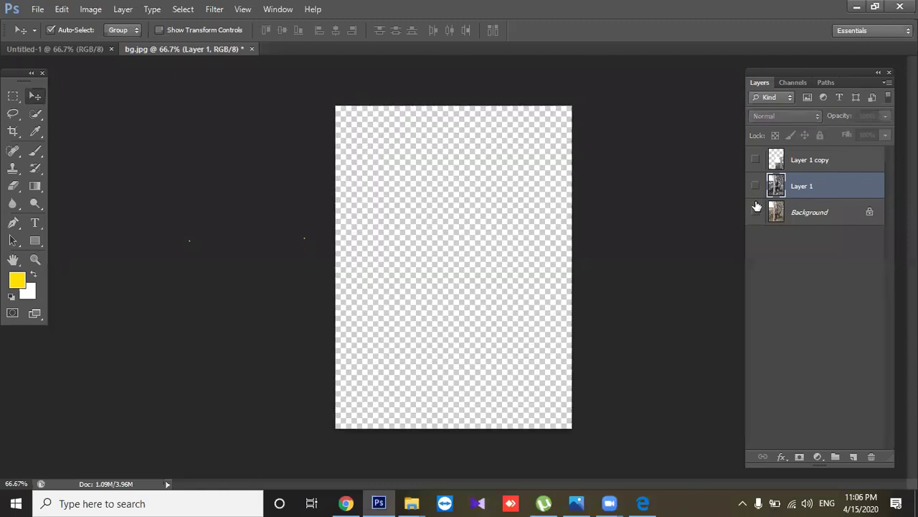
left_click(755, 211)
left_click(755, 188)
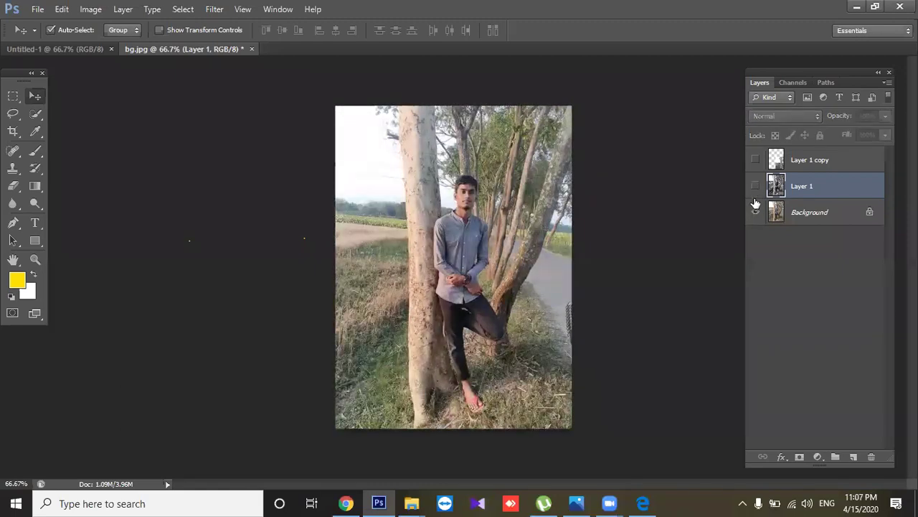
left_click(755, 186)
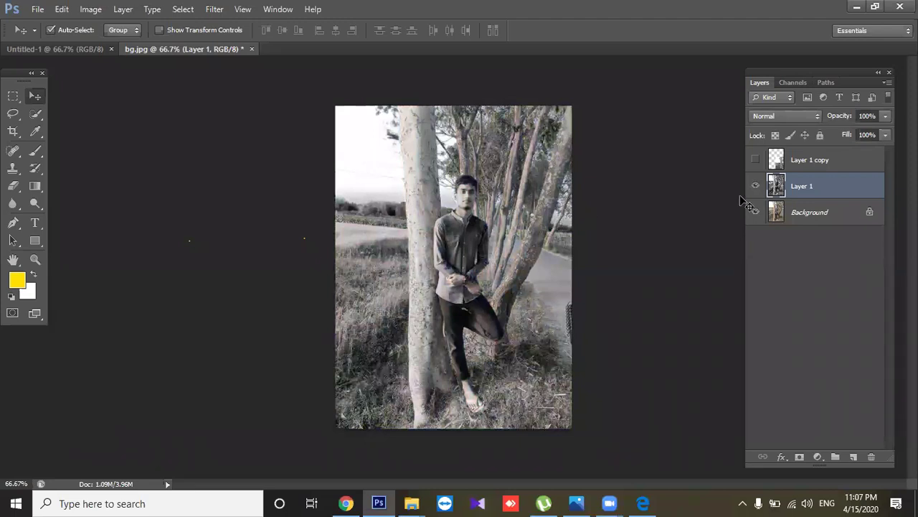
key("ctrl+plus")
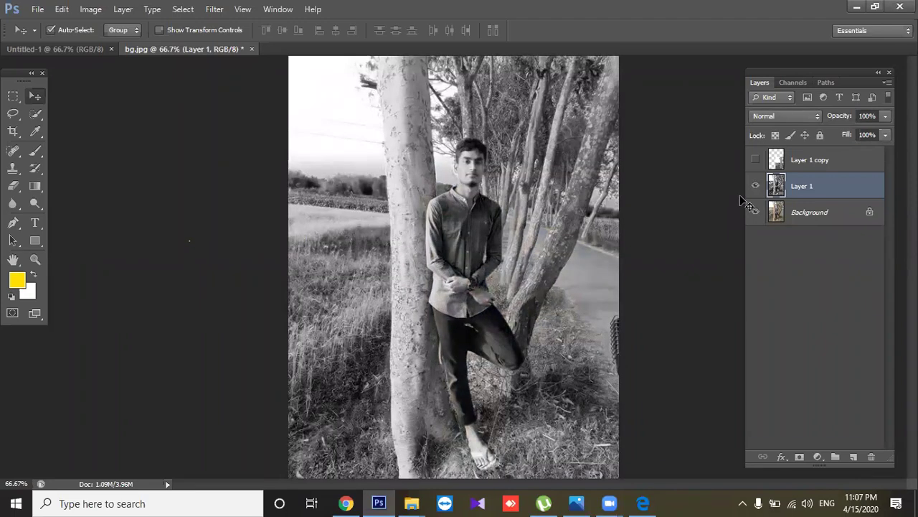
key("ctrl+plus")
key("ctrl+plus")
Add a layer mask to Layer 1, set the foreground to black and choose the Brush tool.
scroll(422, 280, "up", 1)
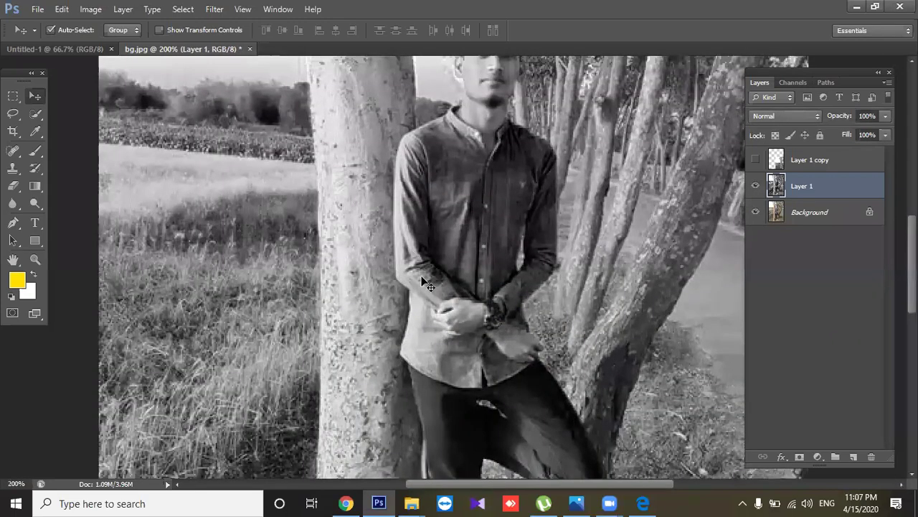
scroll(423, 281, "up", 2)
left_click(800, 456)
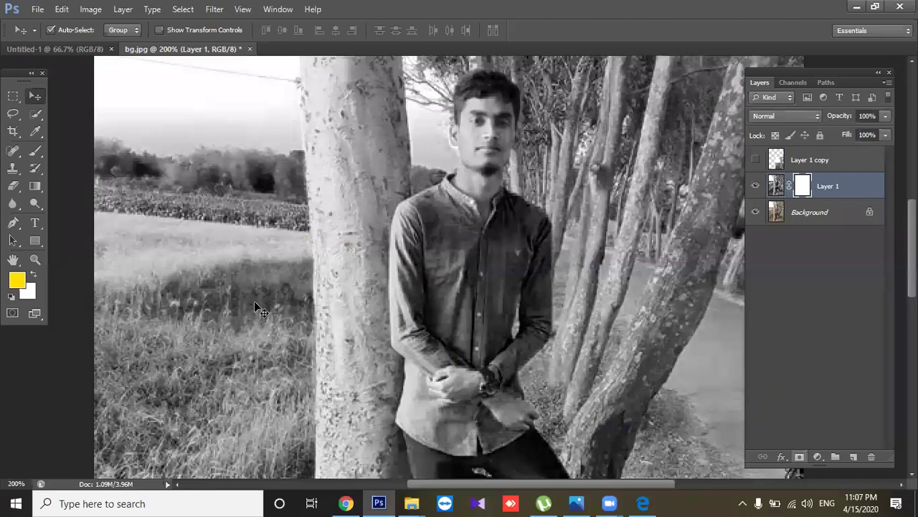
scroll(254, 301, "up", 1)
left_click(34, 273)
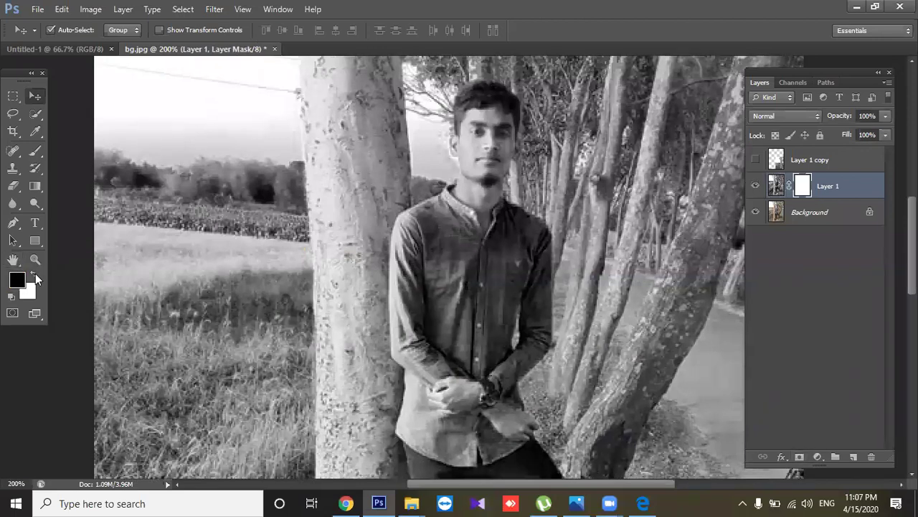
left_click(35, 151)
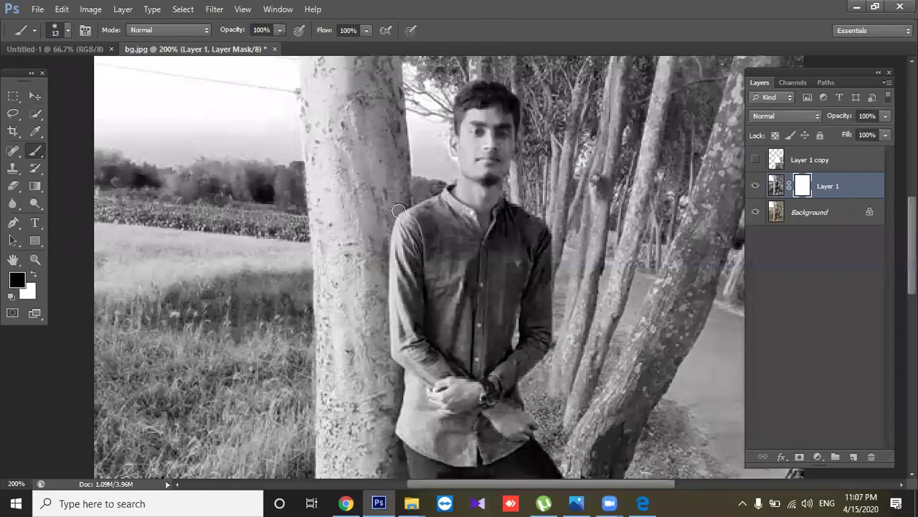
Paint black on the mask over the man's face and upper shirt, ending with a 25 px brush.
key("bracketright")
key("bracketright")
key("bracketright")
mouse_move(466, 133)
left_mouse_down()
mouse_move(479, 128)
mouse_move(484, 107)
mouse_move(463, 115)
mouse_move(477, 88)
mouse_move(503, 110)
mouse_move(497, 140)
mouse_move(506, 145)
mouse_move(462, 147)
mouse_move(491, 180)
mouse_move(473, 186)
mouse_move(465, 203)
left_mouse_up()
key("bracketright")
mouse_move(473, 264)
left_mouse_down()
mouse_move(477, 215)
mouse_move(505, 224)
mouse_move(523, 242)
mouse_move(525, 230)
mouse_move(528, 290)
mouse_move(504, 300)
mouse_move(482, 293)
mouse_move(467, 260)
mouse_move(486, 270)
mouse_move(426, 226)
mouse_move(429, 217)
mouse_move(416, 235)
mouse_move(416, 316)
mouse_move(412, 237)
mouse_move(407, 333)
mouse_move(443, 377)
mouse_move(441, 337)
mouse_move(448, 373)
mouse_move(500, 357)
mouse_move(493, 387)
left_mouse_up()
key("bracketright")
key("bracketright")
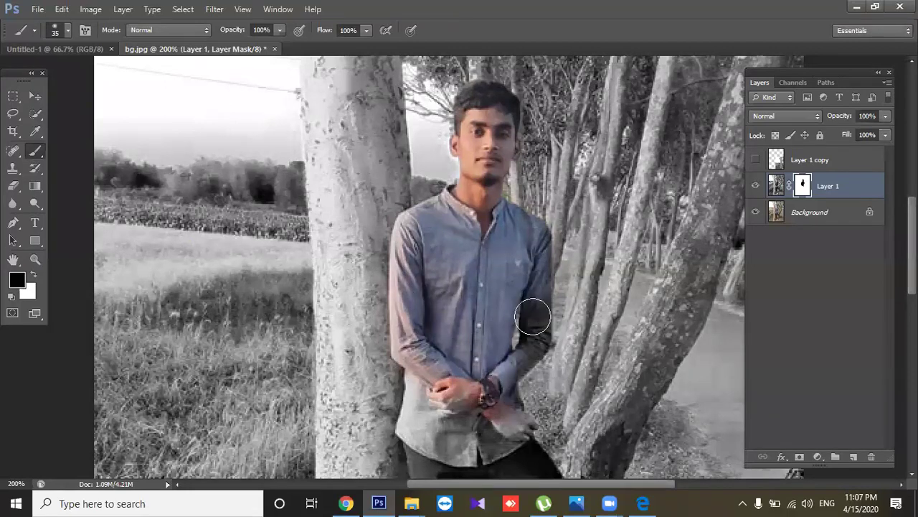
key("bracketleft")
key("bracketleft")
key("bracketleft")
Reveal colour on the right sleeve, lower shirt, waist and trouser leg, then zoom out.
left_click_drag(538, 322, 522, 363)
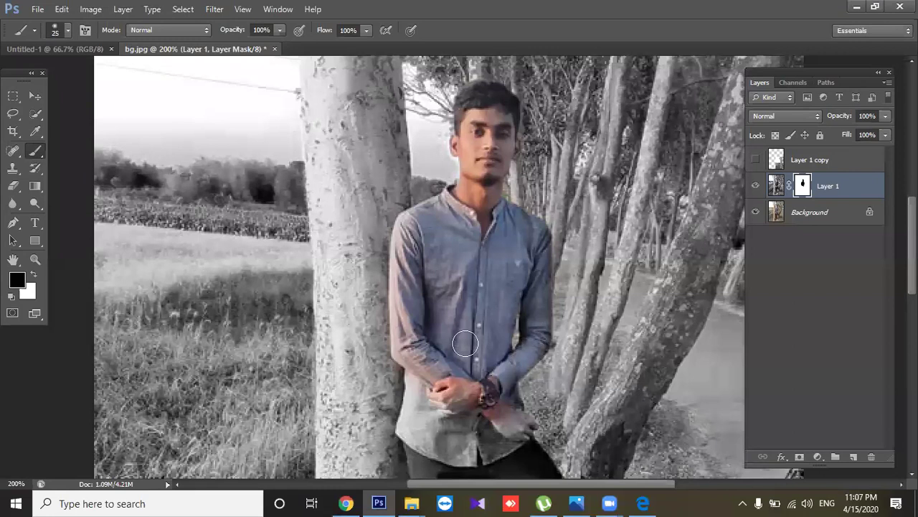
scroll(456, 349, "down", 3)
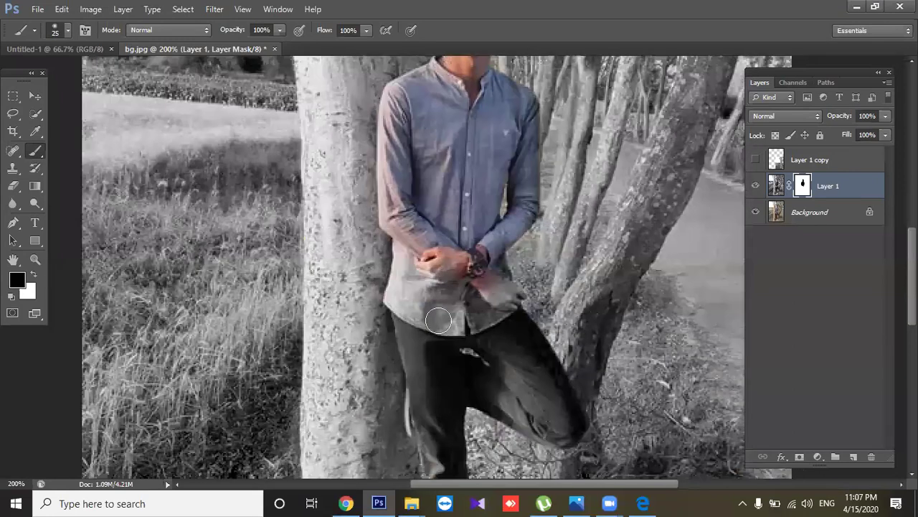
mouse_move(419, 328)
left_mouse_down()
mouse_move(409, 283)
mouse_move(400, 305)
mouse_move(445, 335)
mouse_move(499, 276)
mouse_move(516, 332)
mouse_move(496, 274)
mouse_move(499, 187)
left_mouse_up()
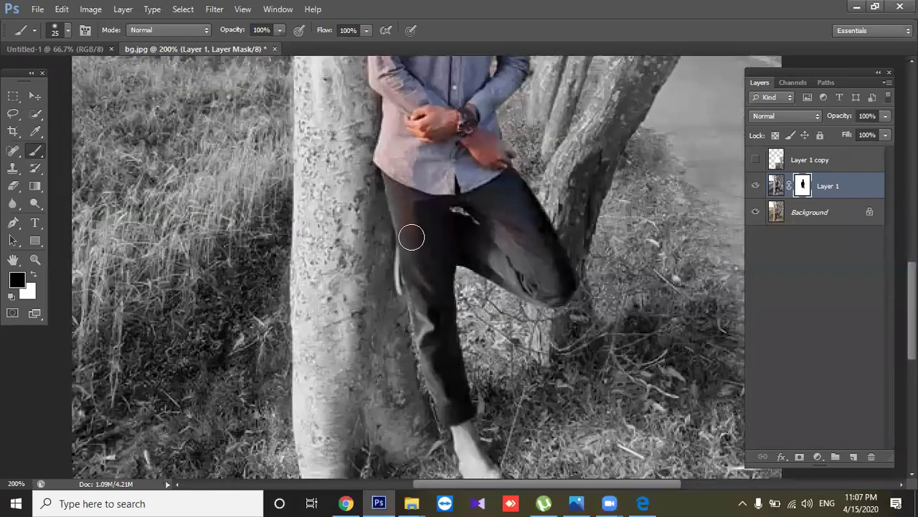
mouse_move(399, 175)
left_mouse_down()
mouse_move(430, 308)
mouse_move(423, 268)
mouse_move(402, 279)
mouse_move(436, 222)
mouse_move(432, 322)
mouse_move(420, 341)
mouse_move(445, 345)
mouse_move(449, 399)
mouse_move(436, 270)
mouse_move(468, 369)
mouse_move(494, 359)
mouse_move(465, 334)
mouse_move(459, 373)
mouse_move(485, 365)
mouse_move(469, 369)
mouse_move(482, 356)
mouse_move(445, 305)
left_mouse_up()
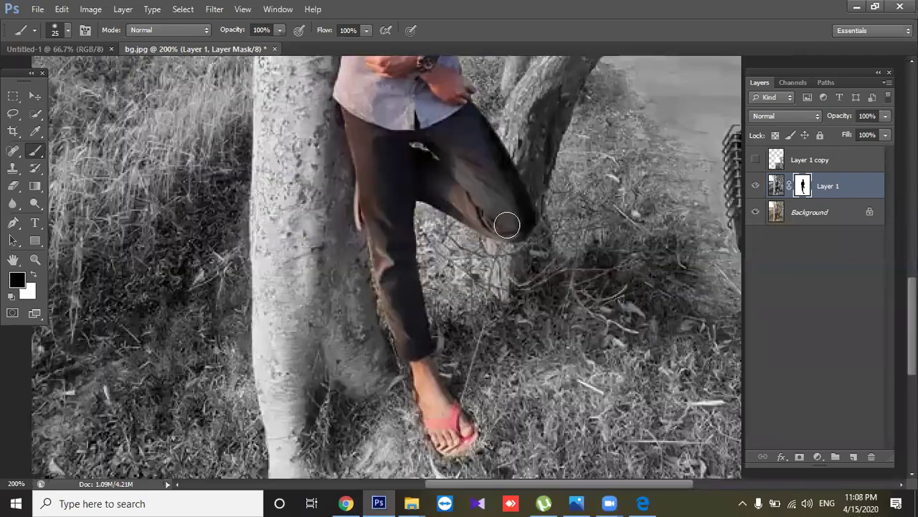
mouse_move(457, 147)
left_mouse_down()
mouse_move(430, 189)
mouse_move(425, 124)
mouse_move(470, 141)
left_mouse_up()
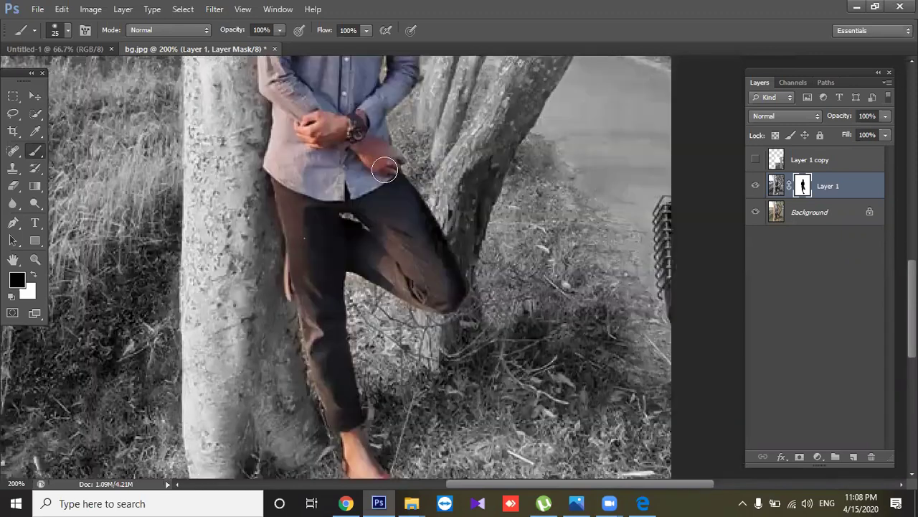
mouse_move(411, 209)
left_mouse_down()
mouse_move(396, 185)
mouse_move(450, 292)
mouse_move(451, 277)
mouse_move(438, 290)
mouse_move(417, 288)
mouse_move(389, 263)
left_mouse_up()
scroll(410, 277, "up", 3)
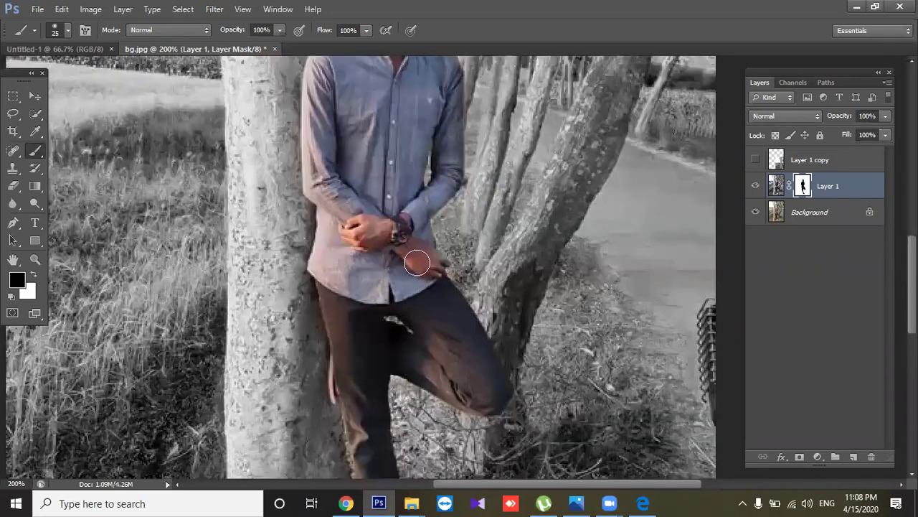
scroll(428, 263, "up", 3)
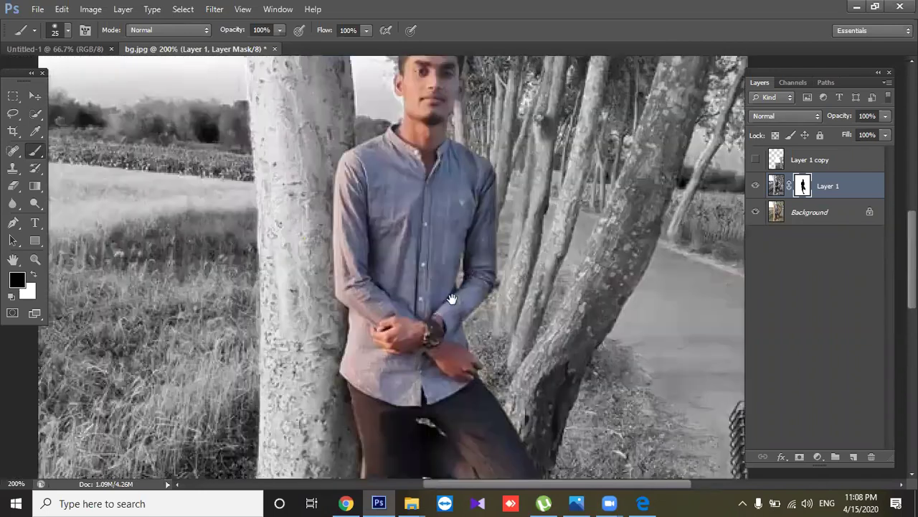
scroll(449, 297, "up", 3)
scroll(449, 297, "left", 2)
key("ctrl+minus")
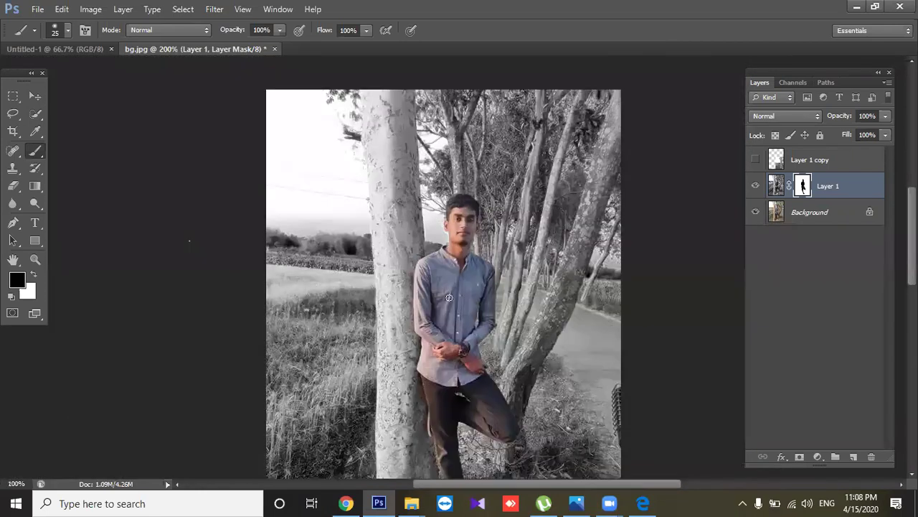
Zoom out to 50% to review the coloured man against the grey background.
key("ctrl+minus")
key("ctrl+minus")
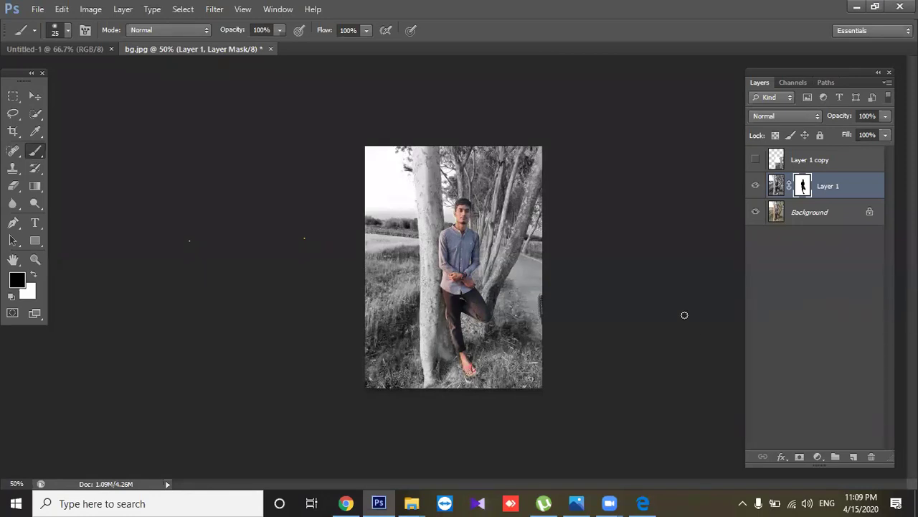
Drag Layer 1 and the newly shown Layer 1 copy around the canvas with the Move tool.
left_click(35, 95)
key("ctrl+2")
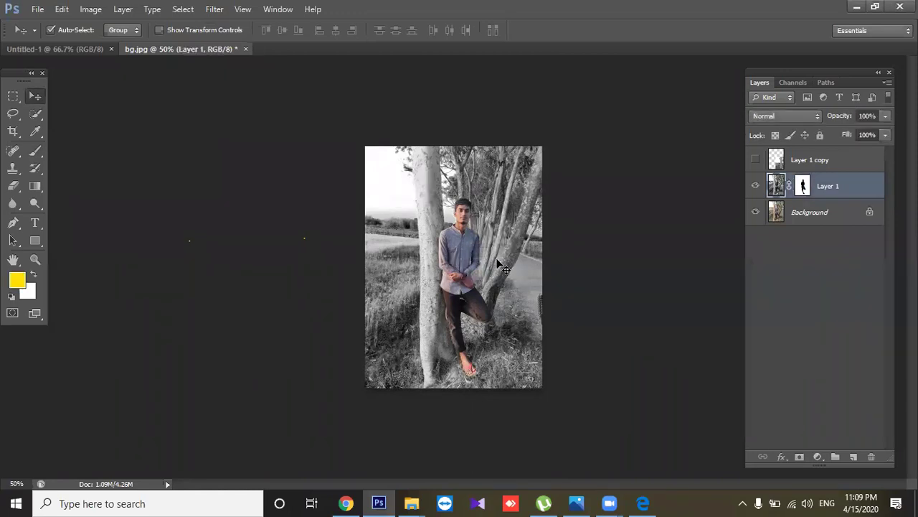
mouse_move(565, 221)
left_mouse_down()
mouse_move(565, 201)
mouse_move(451, 218)
left_mouse_up()
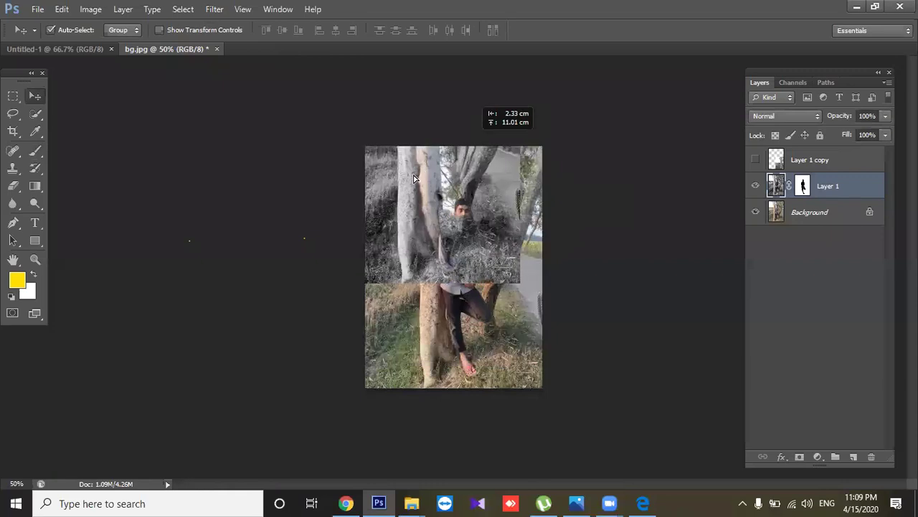
left_click_drag(450, 217, 547, 281)
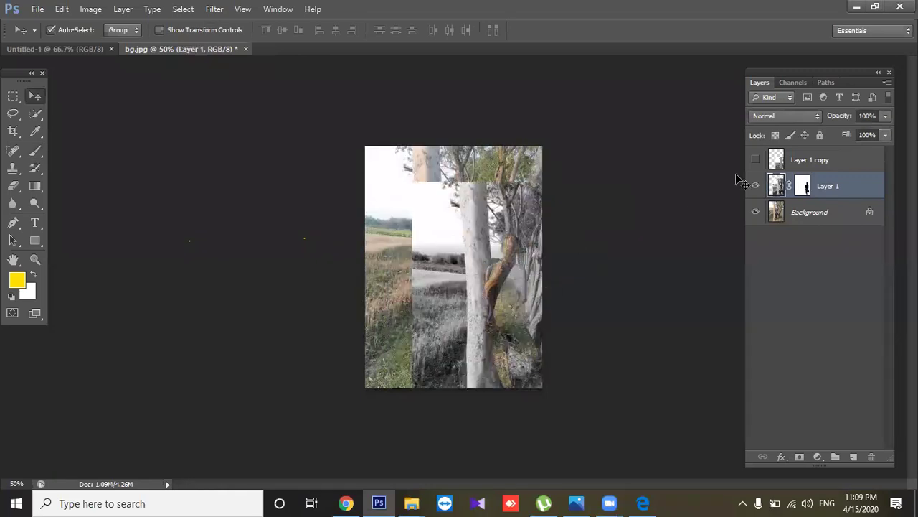
left_click(756, 159)
mouse_move(518, 281)
left_mouse_down()
mouse_move(467, 209)
mouse_move(416, 183)
left_mouse_up()
Step back and forth through history with Ctrl+Z, Ctrl+Alt+Z and Ctrl+Shift+Z, ending at Layer 1.
key("Delete")
key("ctrl+z")
key("ctrl+z")
key("ctrl+z")
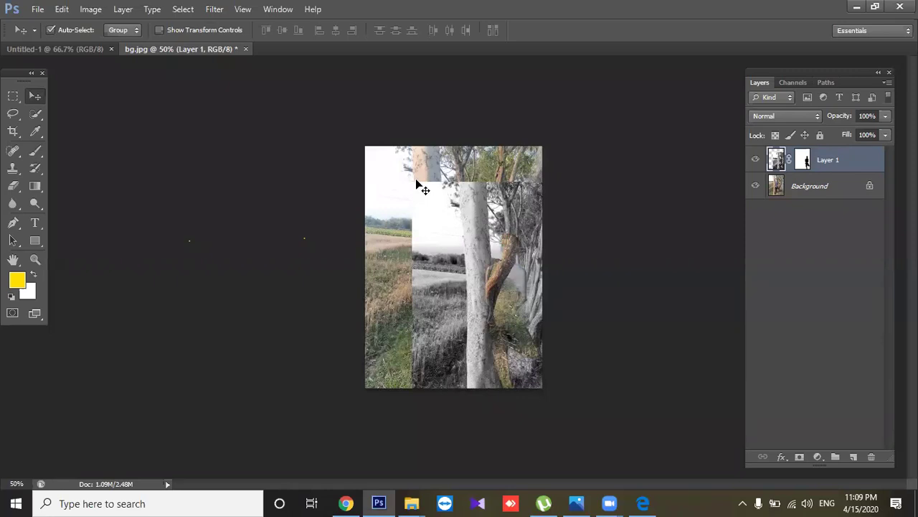
key("ctrl+alt+z")
key("ctrl+alt+z")
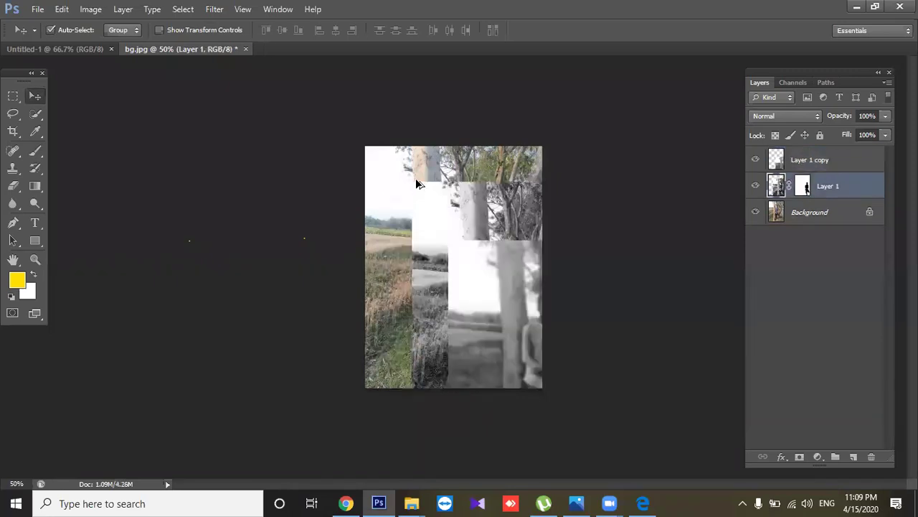
key("ctrl+alt+z")
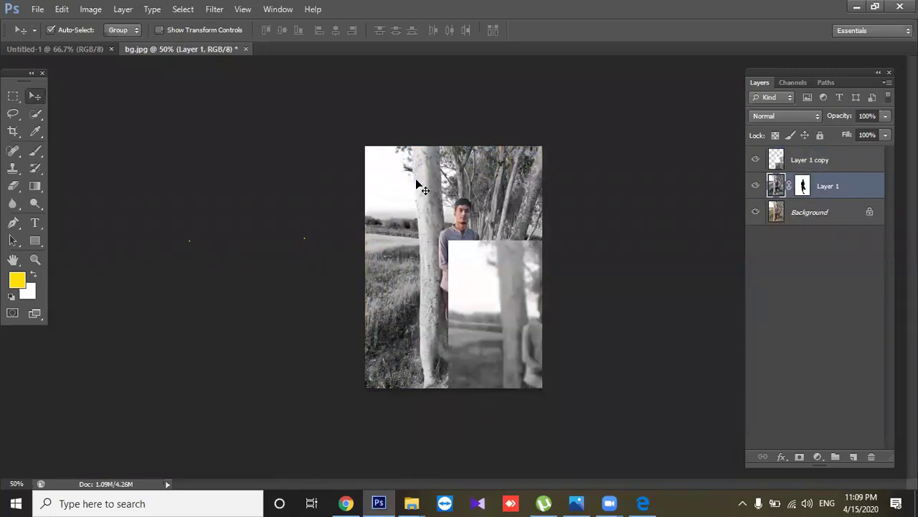
key("ctrl+alt+z")
key("ctrl+shift+z")
key("ctrl+shift+z")
key("ctrl+alt+z")
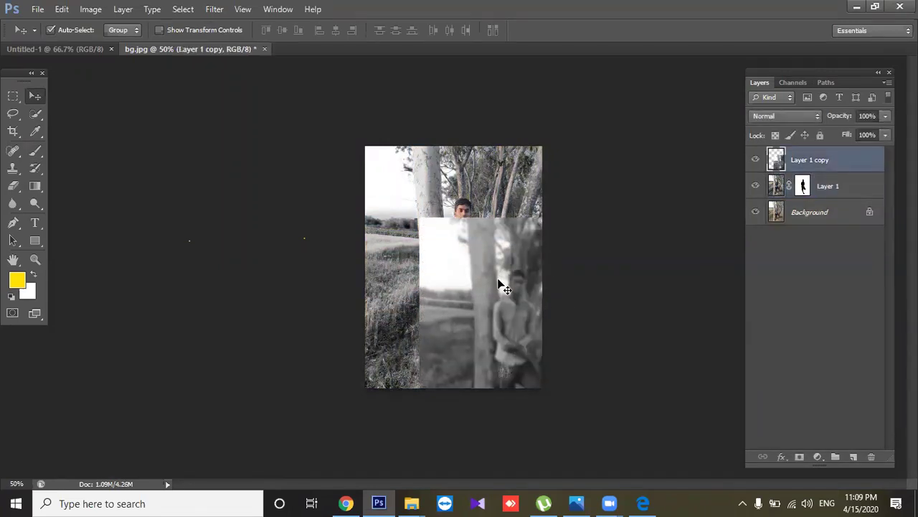
key("ctrl+alt+z")
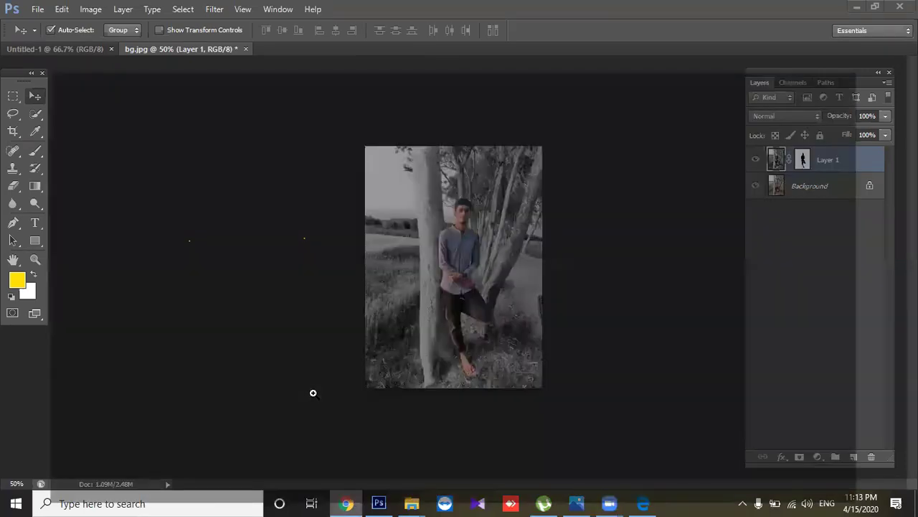
Bring Chrome forward, go to the ITV Online group tab and decline the incoming call.
left_click(311, 391)
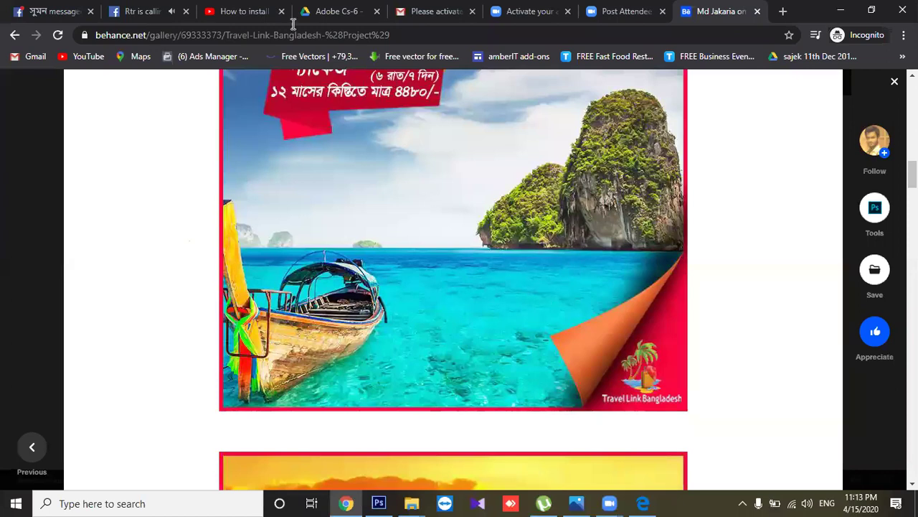
left_click(72, 14)
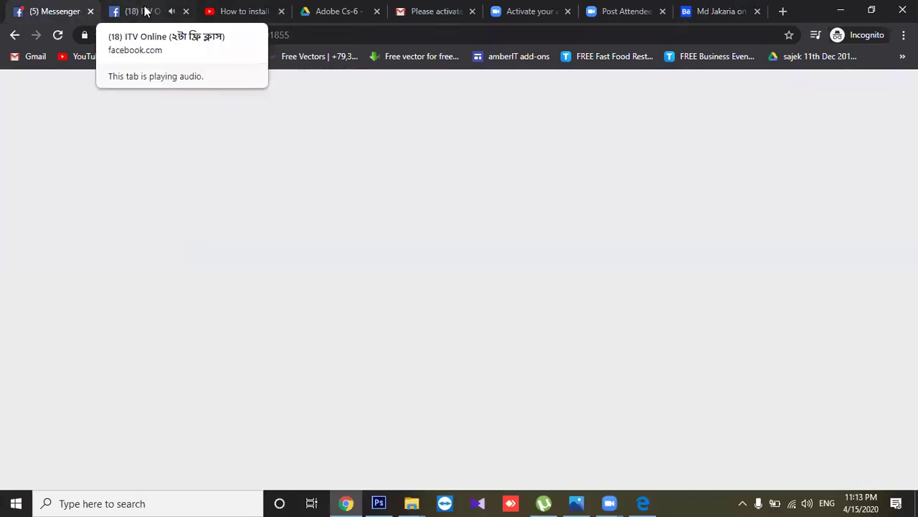
left_click(145, 11)
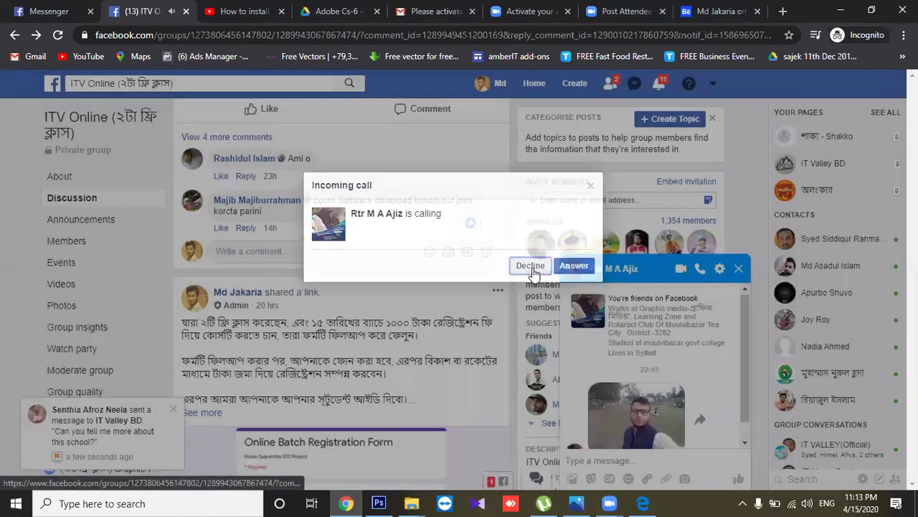
left_click(530, 265)
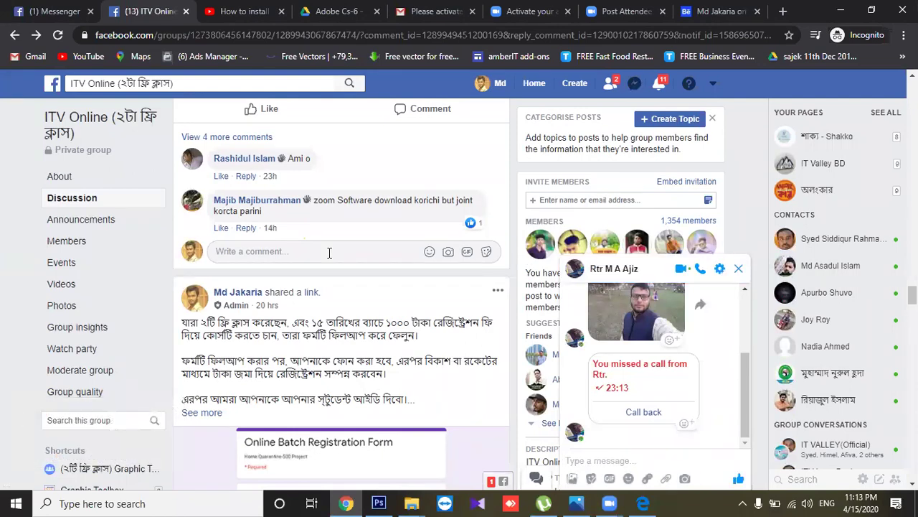
Confirm the pending friend requests, close the list and minimize the browser.
left_click(610, 85)
left_click(595, 140)
left_click(595, 181)
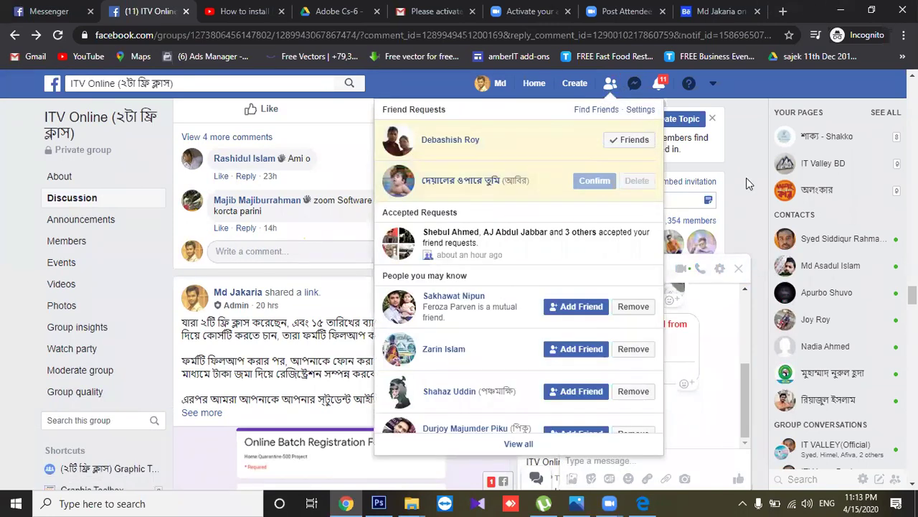
left_click(747, 177)
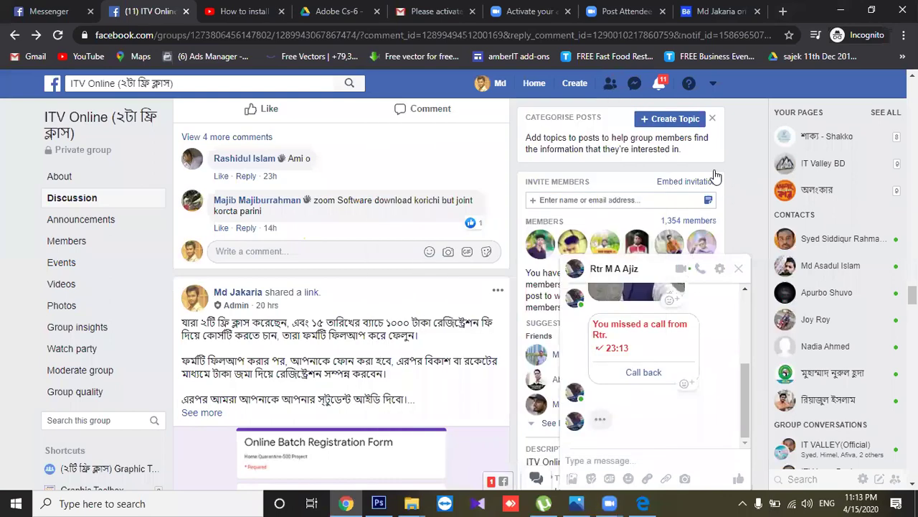
left_click(827, 10)
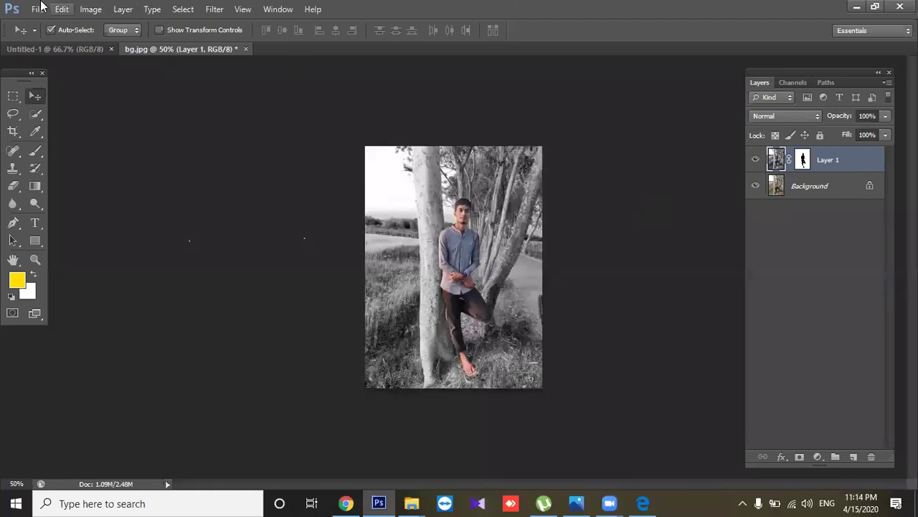
Save the image to the Desktop as rob.psd in Photoshop format, accepting the format options.
left_click(37, 9)
left_click(63, 172)
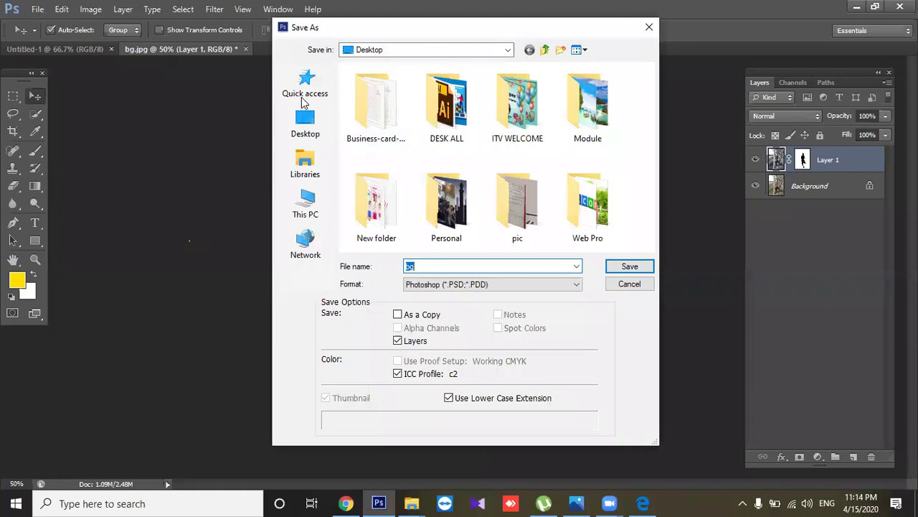
left_click(297, 127)
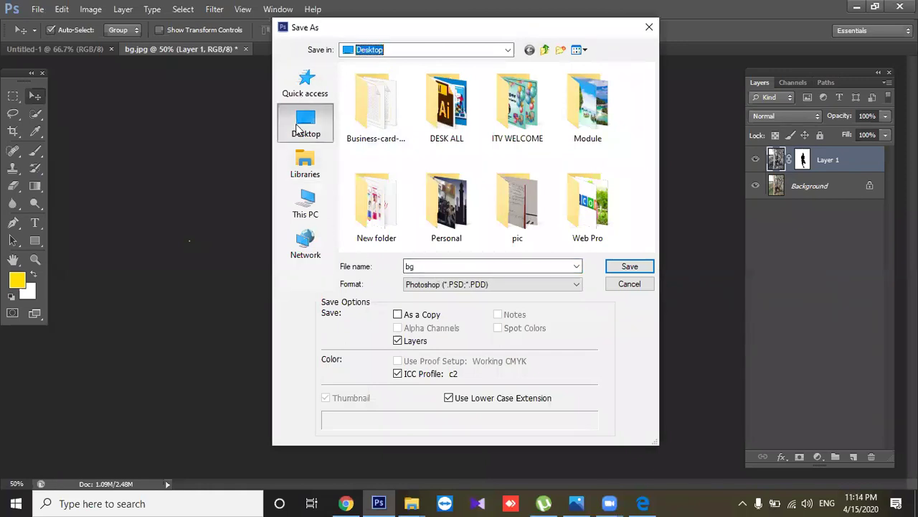
key("Return")
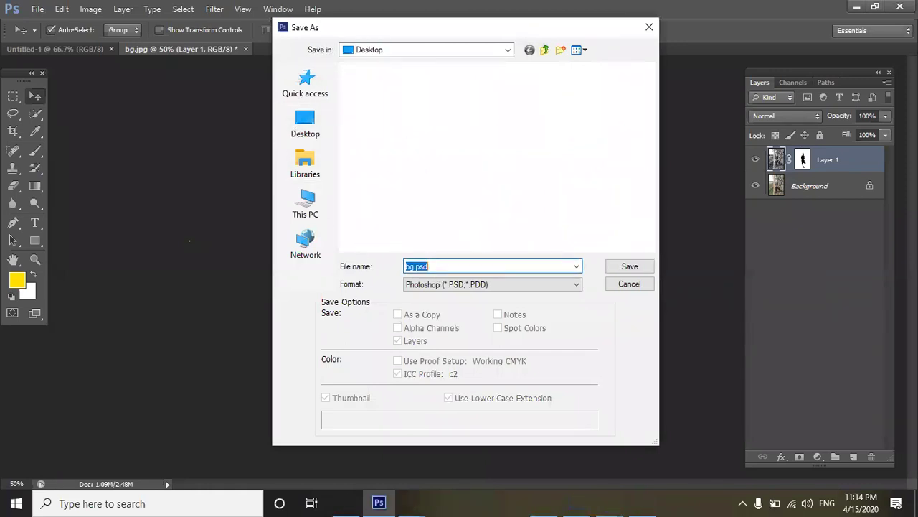
type("rob")
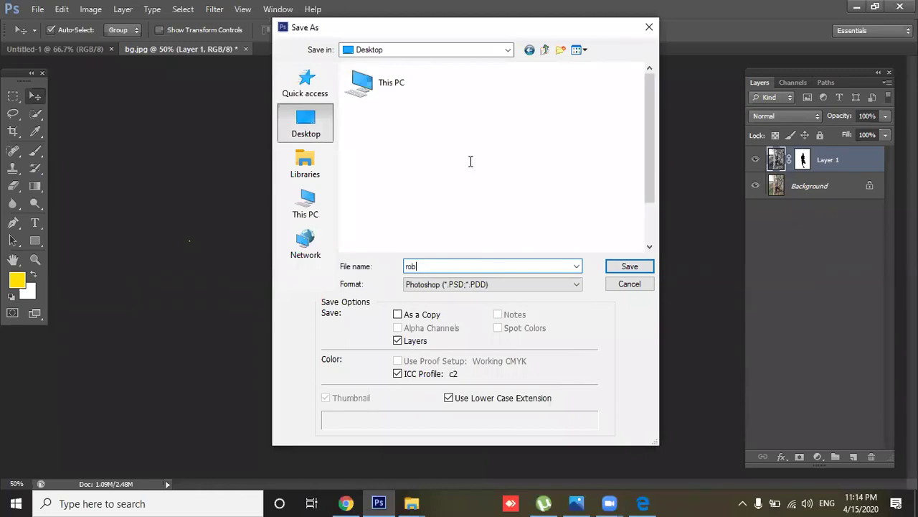
left_click(615, 266)
left_click(609, 149)
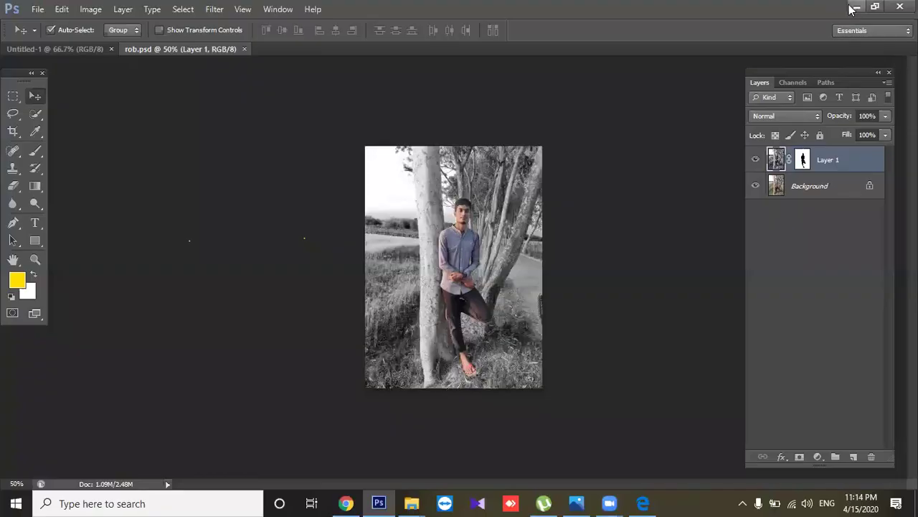
Minimize Photoshop, move the Business-card-mockup archive icon higher on the desktop and deselect it.
left_click(853, 8)
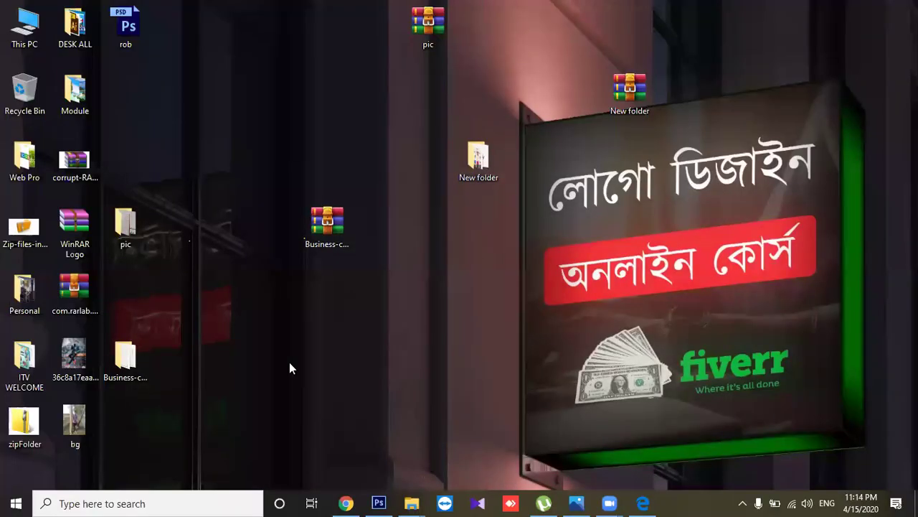
left_click_drag(337, 210, 353, 141)
left_click(364, 97)
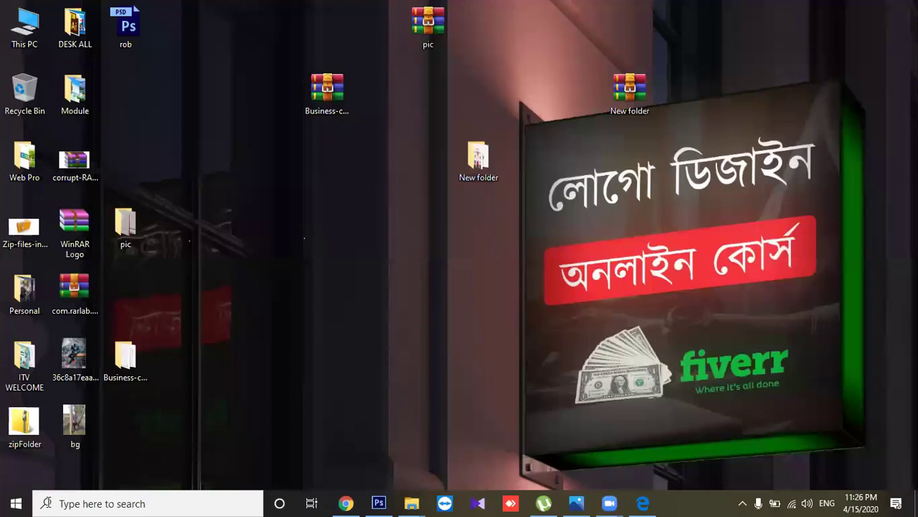
Restore the Chrome window showing the Facebook group discussion from the taskbar.
left_click(344, 502)
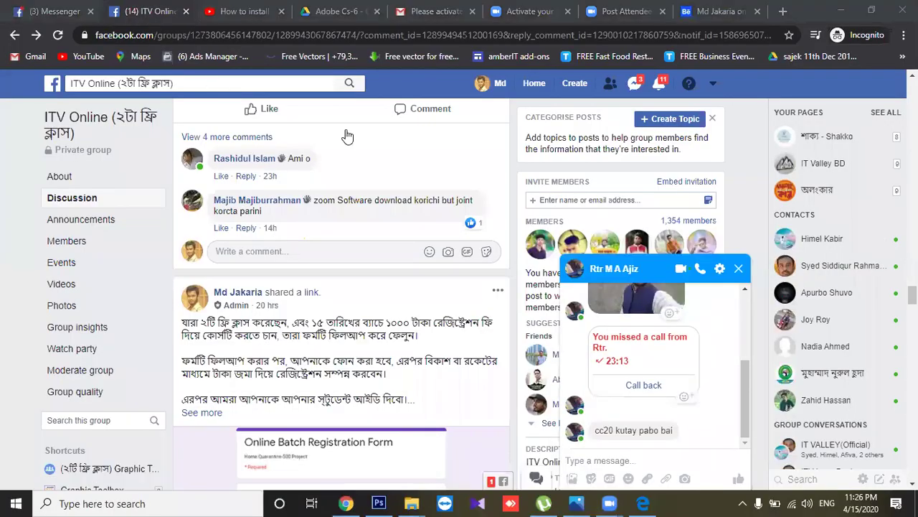
Open your own Facebook profile page and copy its web address.
left_click(492, 79)
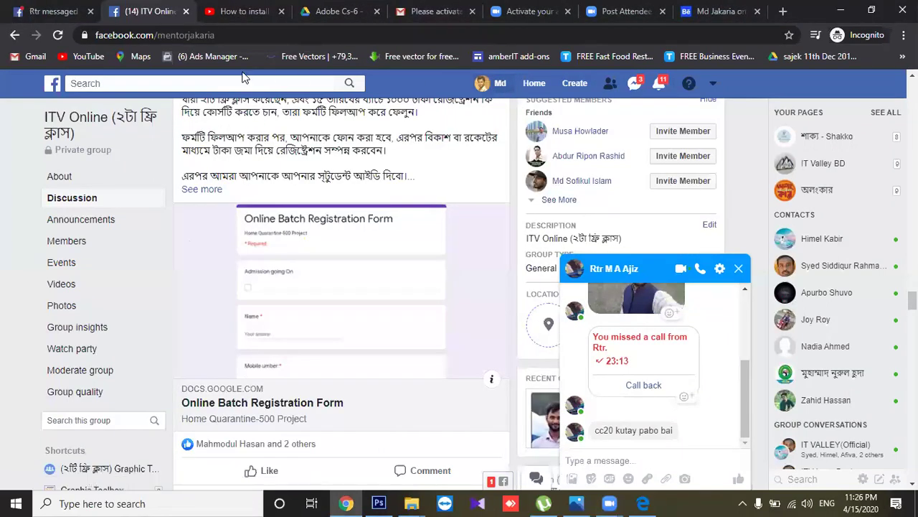
left_click(153, 39)
right_click(154, 39)
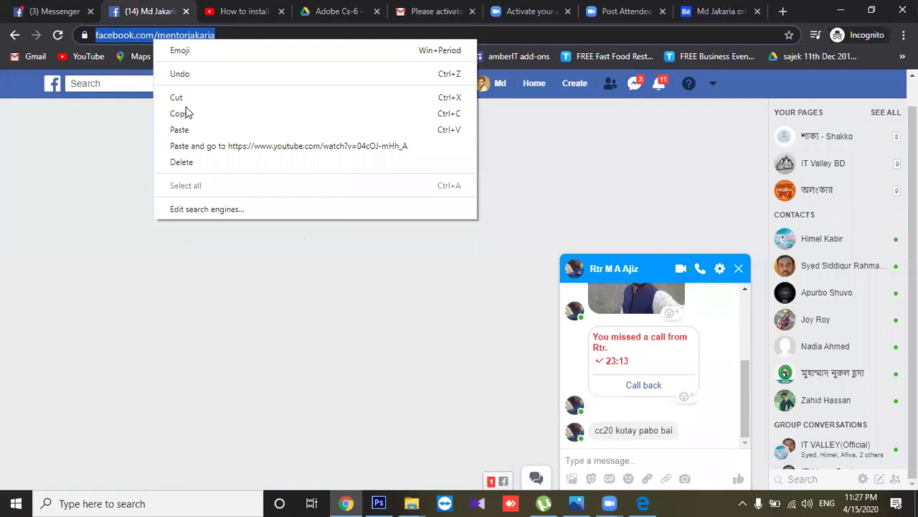
left_click(184, 113)
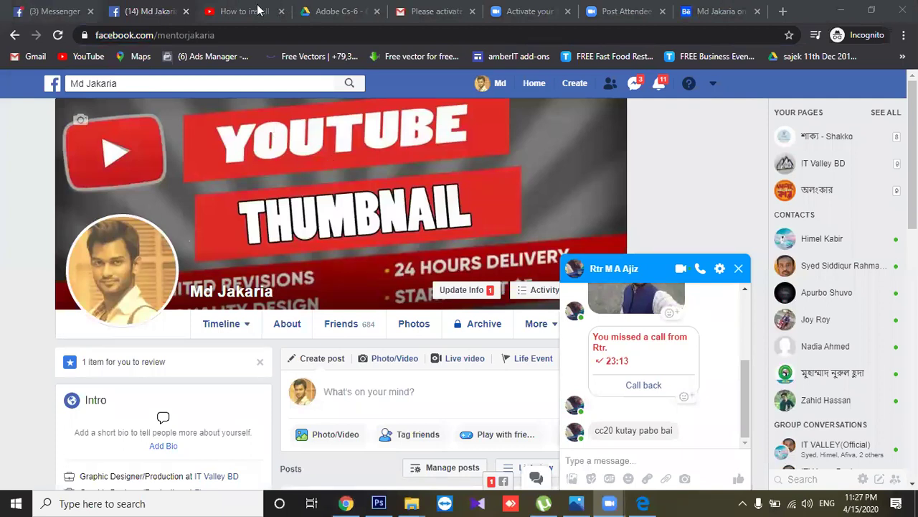
Copy the web address of the 'How to install Photoshop and Illustrator' YouTube video.
key("ctrl+Tab")
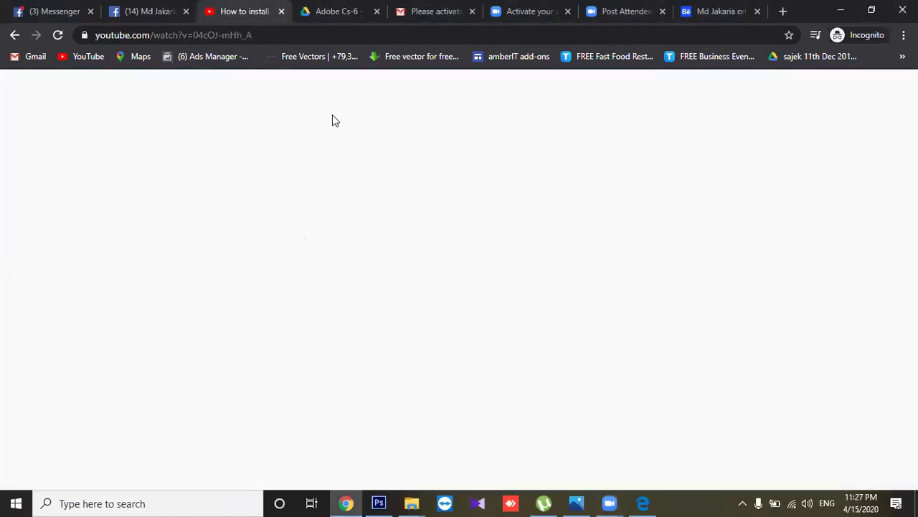
left_click(183, 35)
right_click(183, 35)
left_click(209, 112)
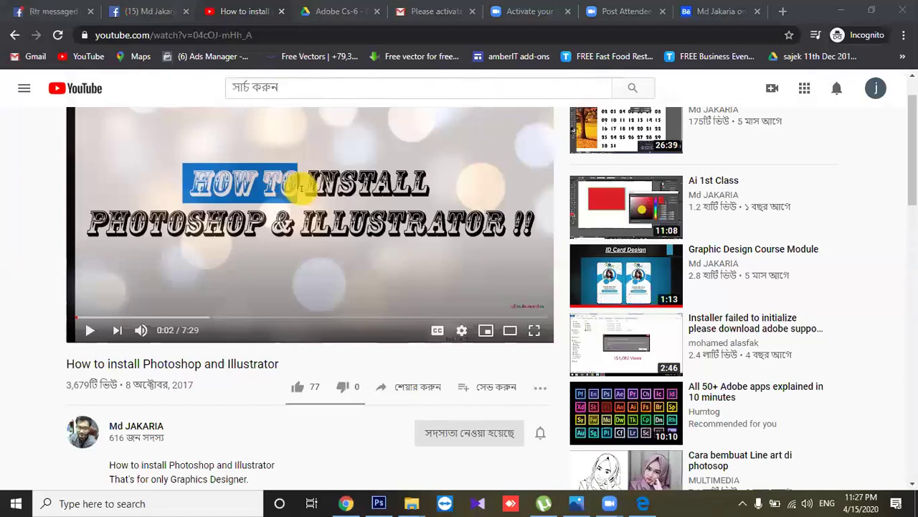
left_click(7, 351)
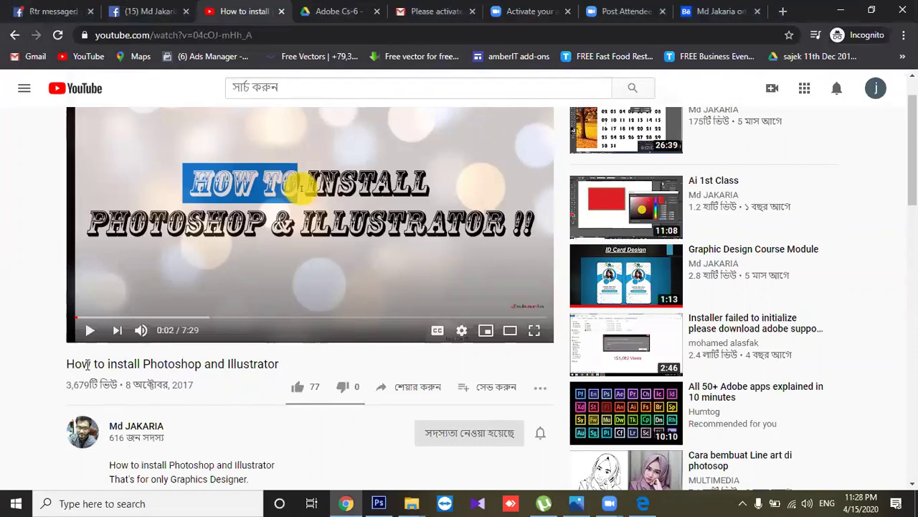
Scroll to the video description's Drive download link, then bring up Zoom's End Meeting prompt with Alt+Q.
left_click_drag(279, 364, 91, 363)
scroll(91, 364, "down", 1)
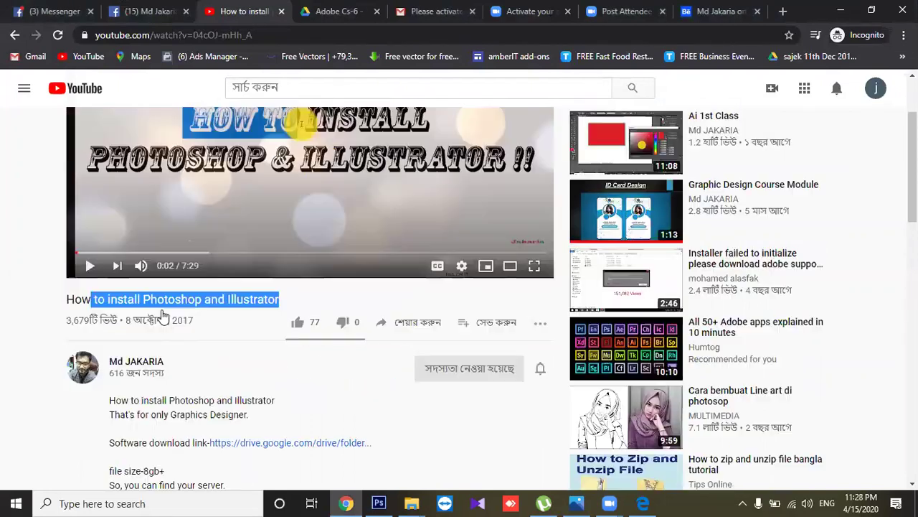
scroll(304, 399, "down", 1)
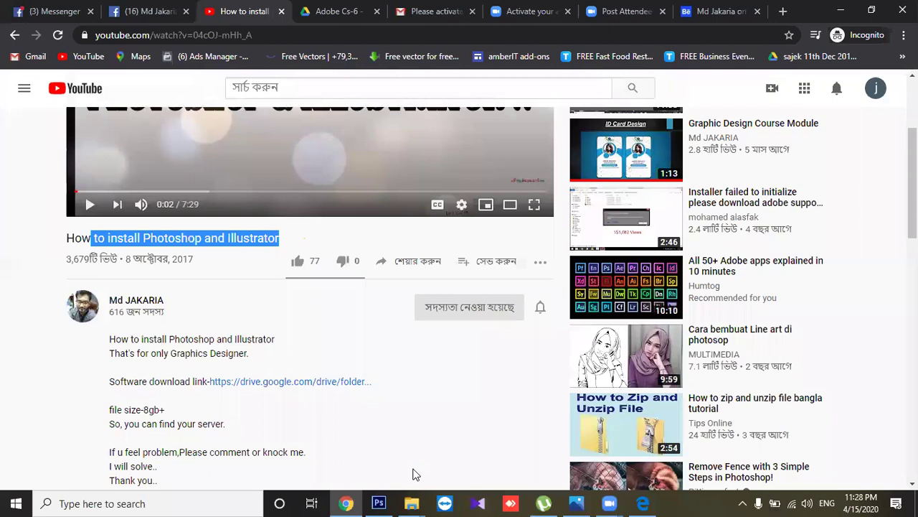
key("alt+q")
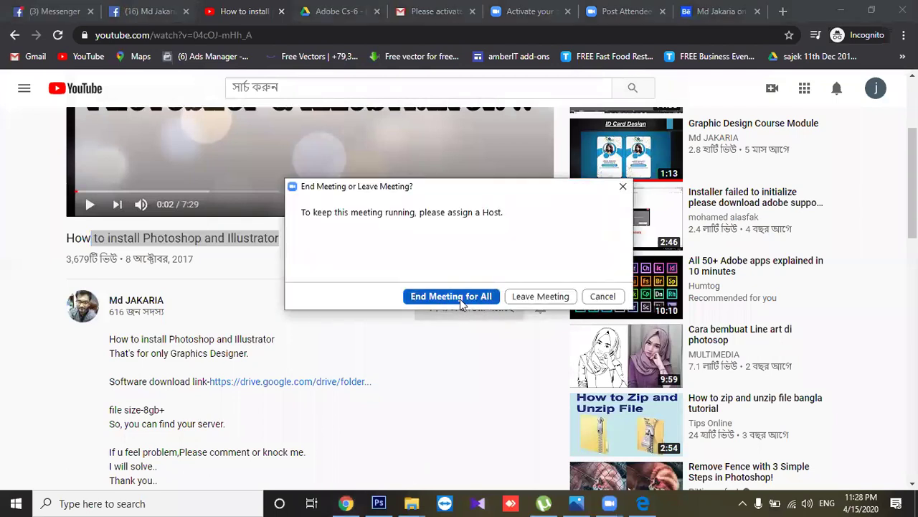